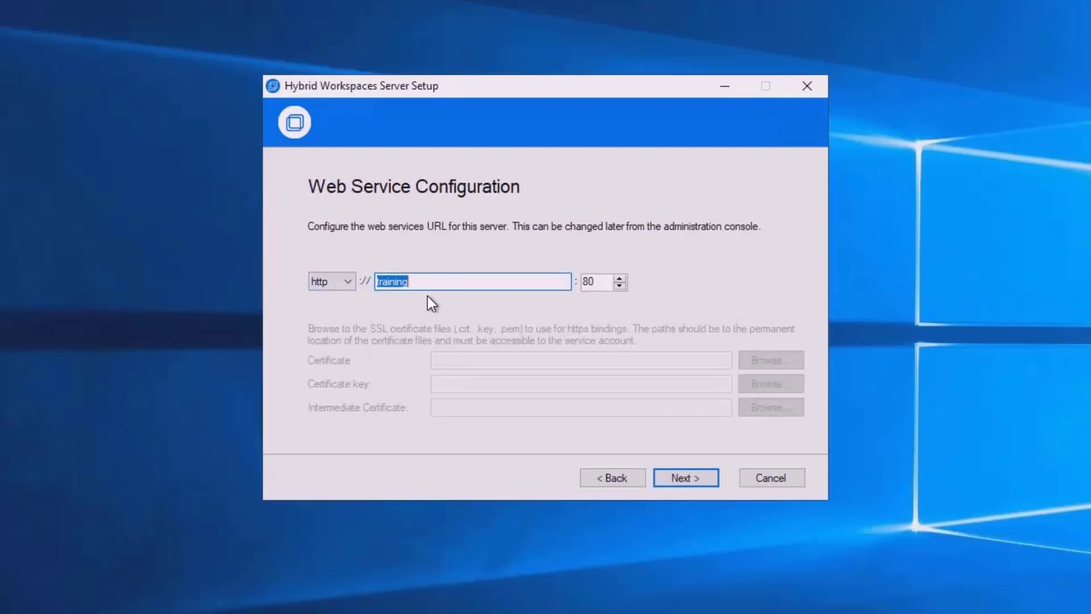
{"action": "left_click", "coordinate": [684, 477]}
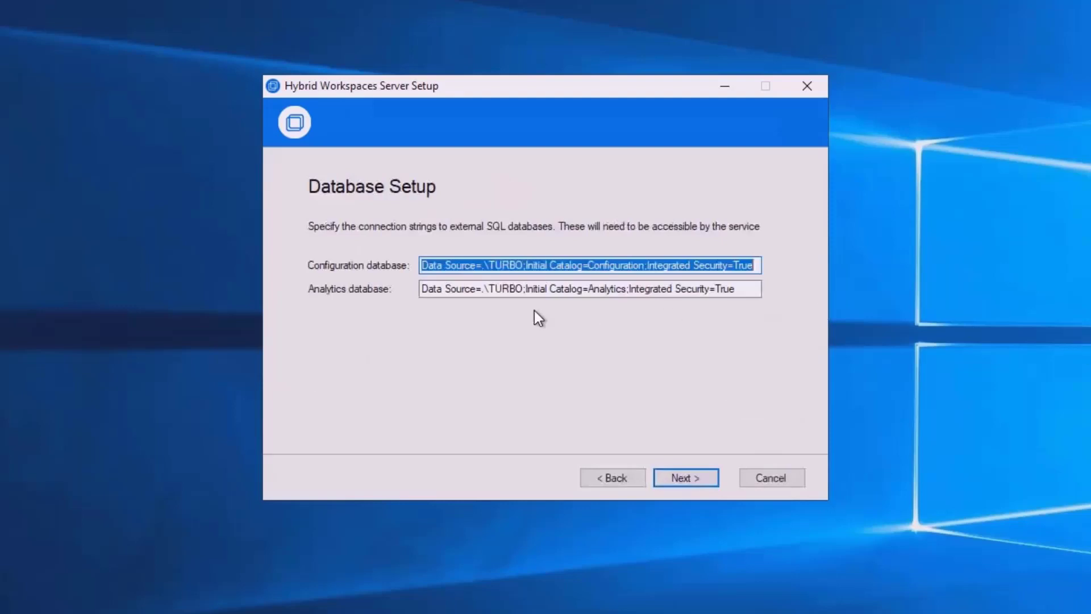
Highlight the .\TURBO server name and Initial Catalog=Configuration in the Configuration string
{"action": "left_click", "coordinate": [477, 264]}
{"action": "triple_click", "coordinate": [494, 264]}
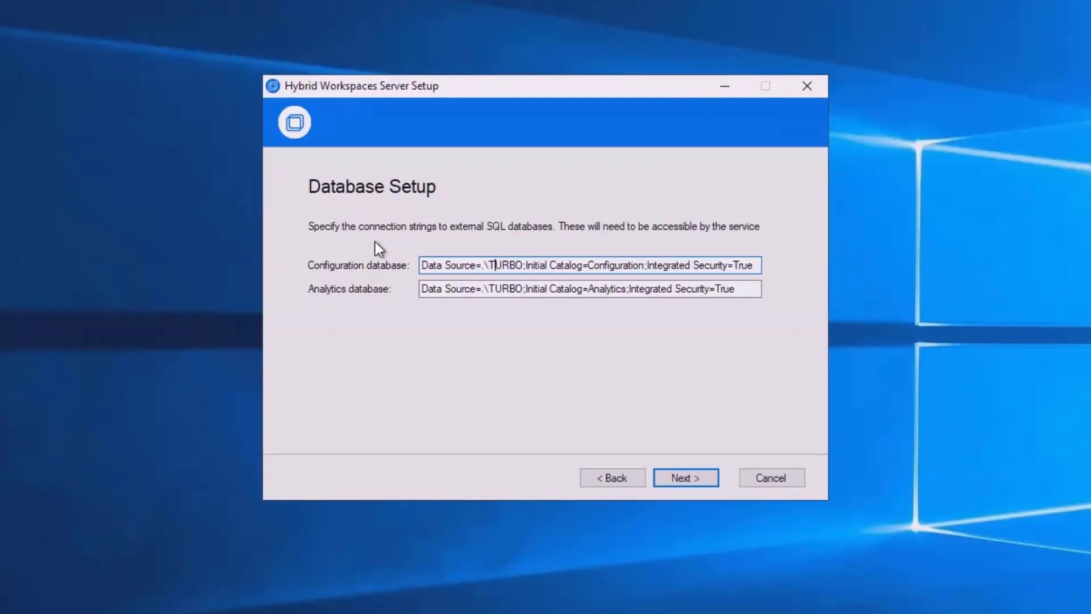
{"action": "left_click", "coordinate": [472, 265]}
{"action": "left_click_drag", "start_coordinate": [483, 267], "coordinate": [522, 267]}
{"action": "left_click", "coordinate": [585, 265]}
{"action": "left_click_drag", "start_coordinate": [527, 265], "coordinate": [644, 265]}
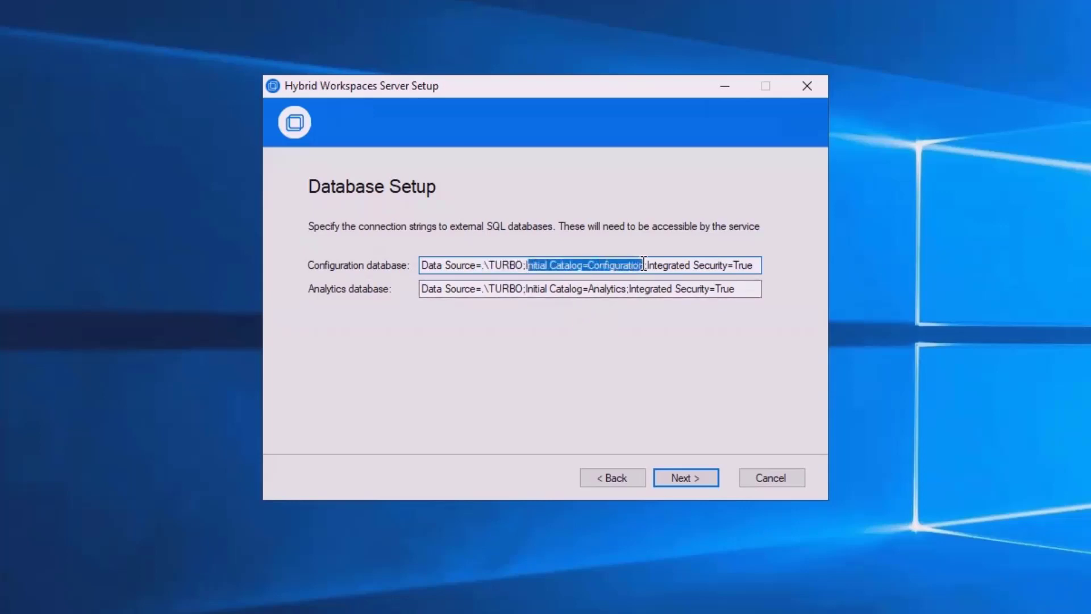
{"action": "left_click", "coordinate": [662, 266]}
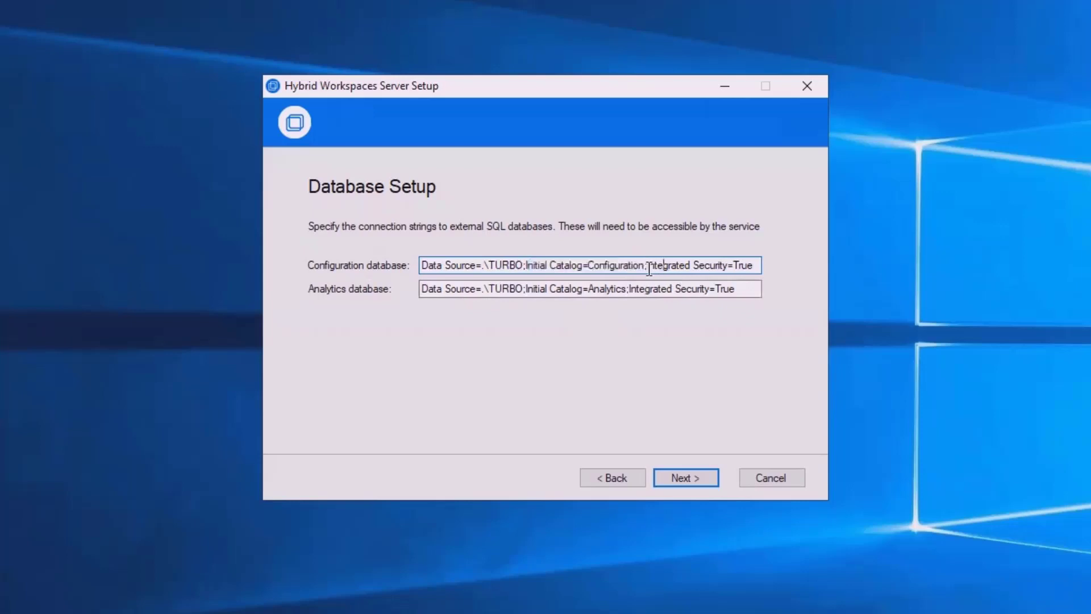
Highlight Integrated Security=True, then select the Analytics string's Integrated Security=True for replacement
{"action": "left_click_drag", "start_coordinate": [648, 266], "coordinate": [791, 278]}
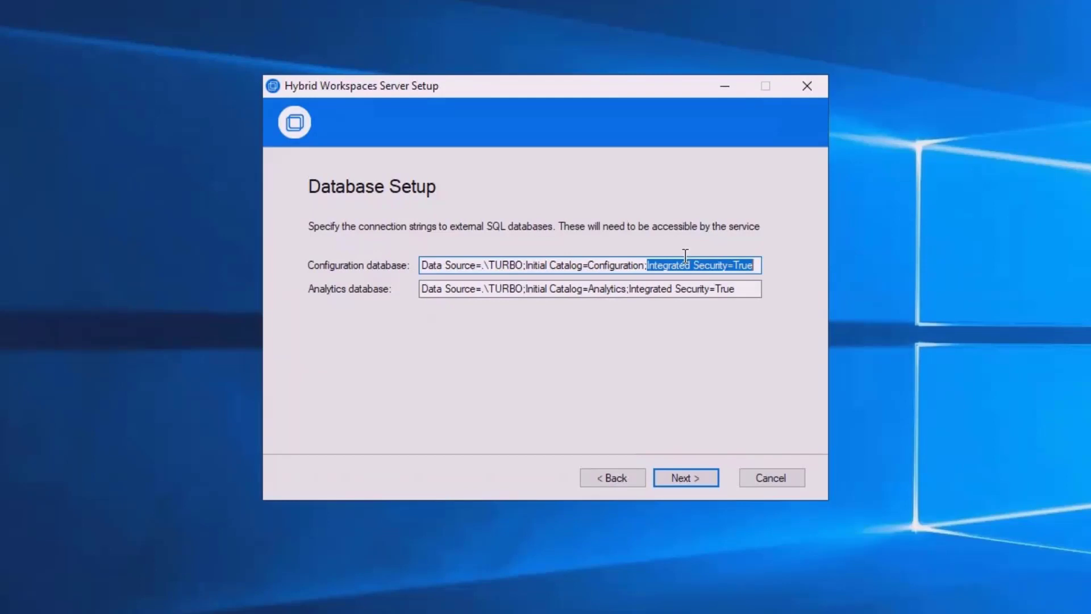
{"action": "left_click_drag", "start_coordinate": [648, 265], "coordinate": [792, 280]}
{"action": "left_click_drag", "start_coordinate": [629, 289], "coordinate": [875, 290]}
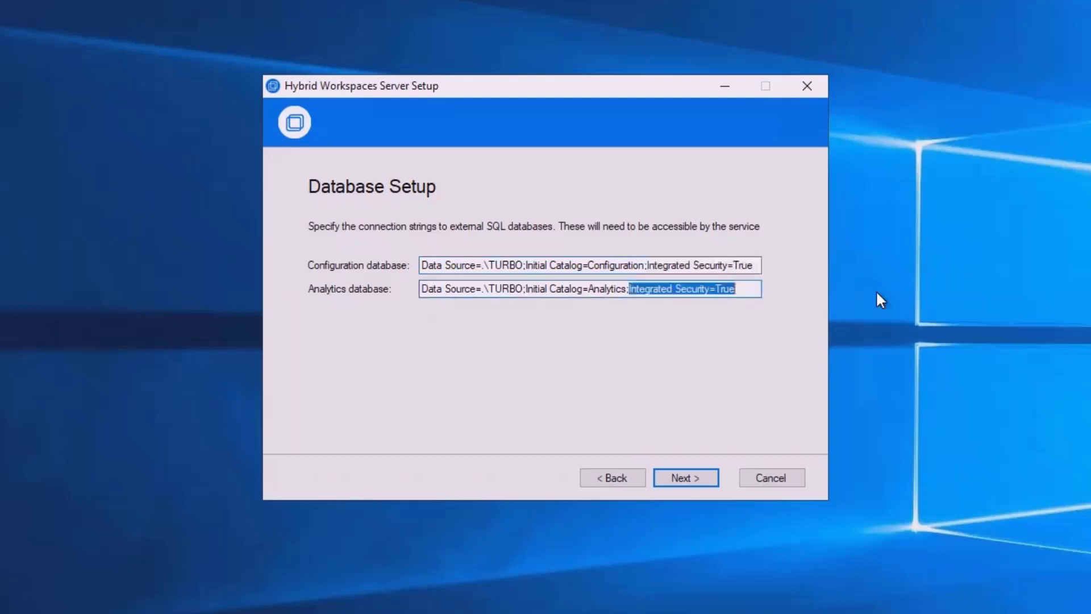
Replace the Analytics integrated security with User Id=sa and a SQL password
{"action": "type", "text": "User ID"}
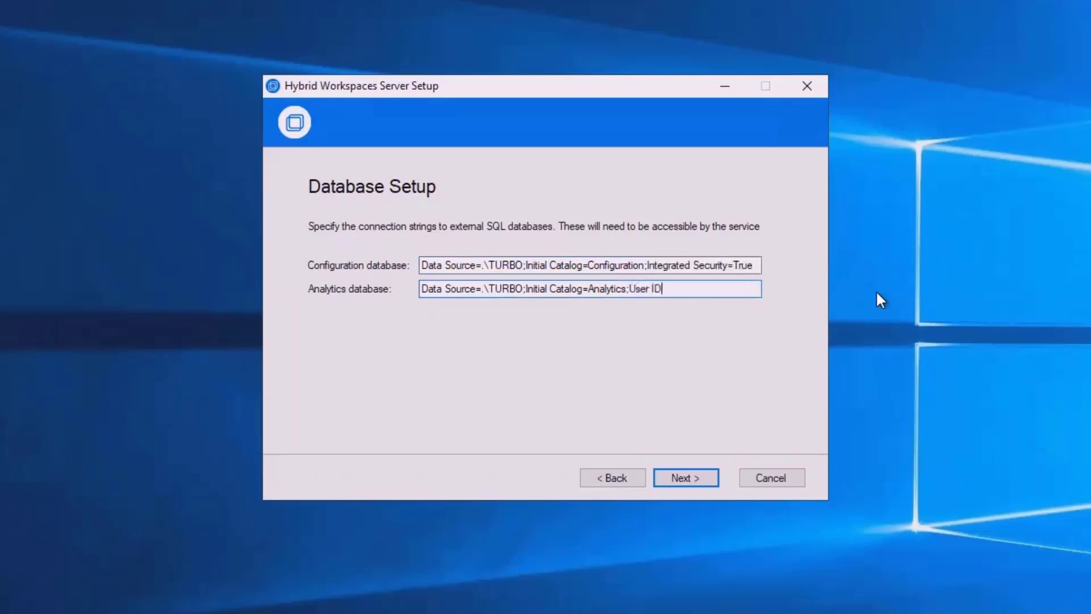
{"action": "key", "text": "BackSpace"}
{"action": "type", "text": "d=sa;Password=Password1"}
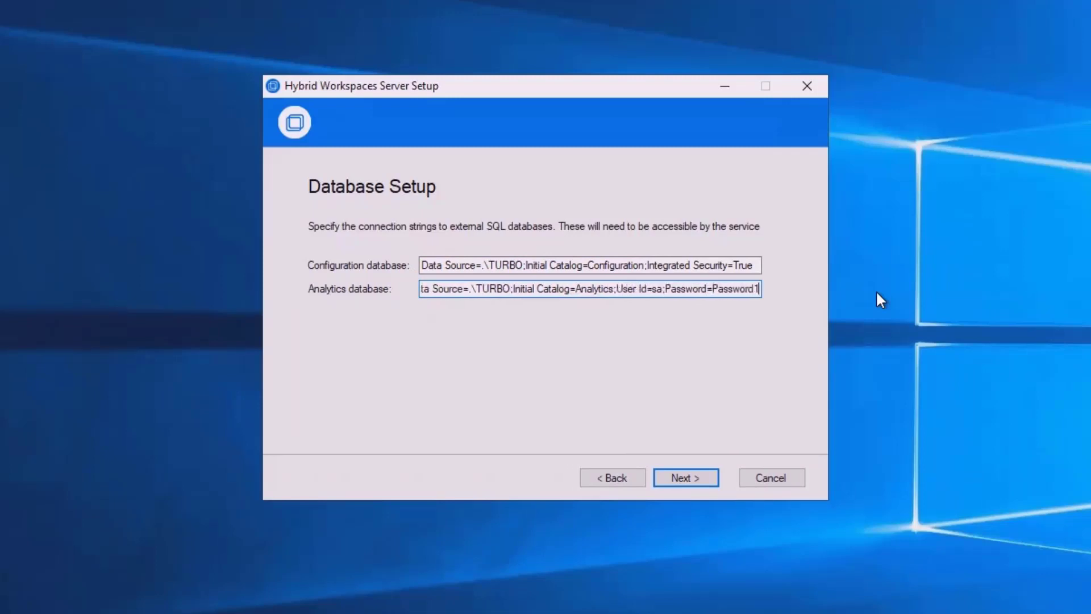
{"action": "key", "text": "Home"}
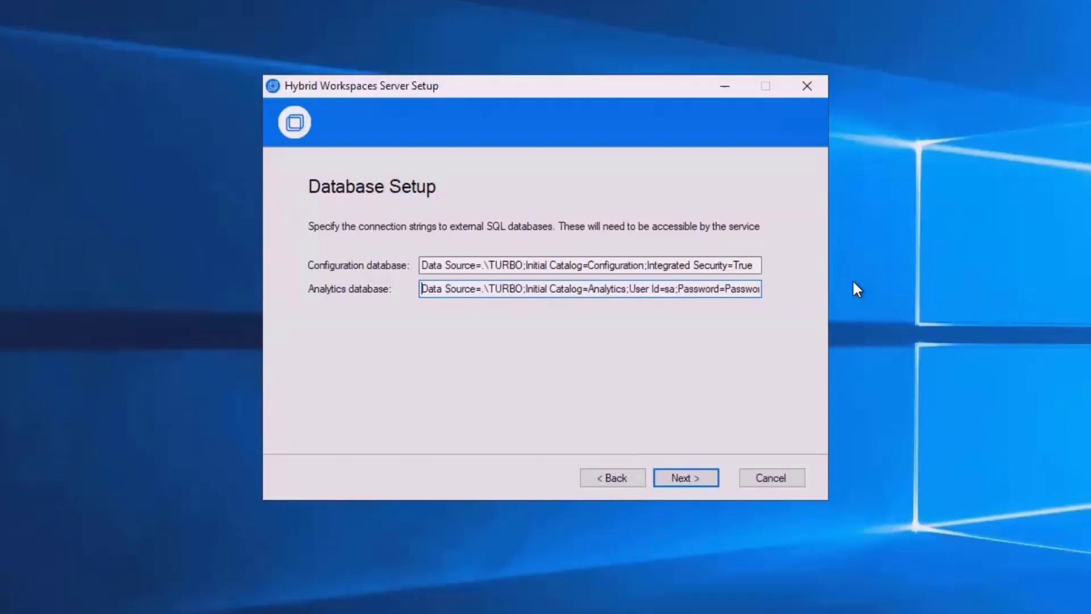
Highlight the revised Analytics connection string, then switch away to the browser
{"action": "left_click_drag", "start_coordinate": [630, 294], "coordinate": [849, 287]}
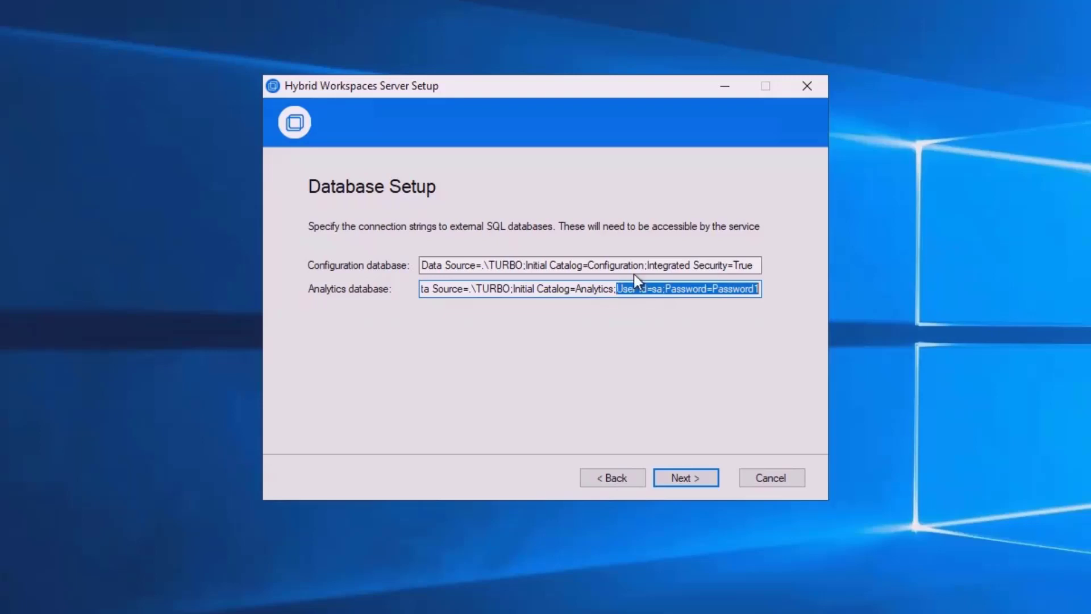
{"action": "left_click_drag", "start_coordinate": [693, 289], "coordinate": [432, 288]}
{"action": "left_click", "coordinate": [985, 290]}
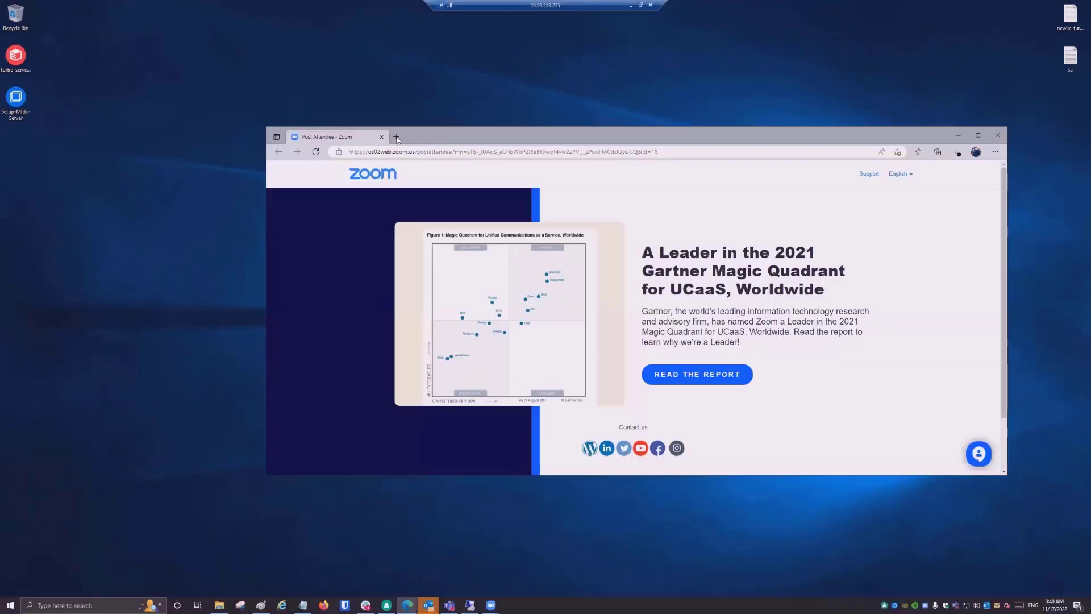
Search the web for 'connectionstrings' and open ConnectionStrings.com
{"action": "left_click", "coordinate": [392, 151]}
{"action": "type", "text": "connect"}
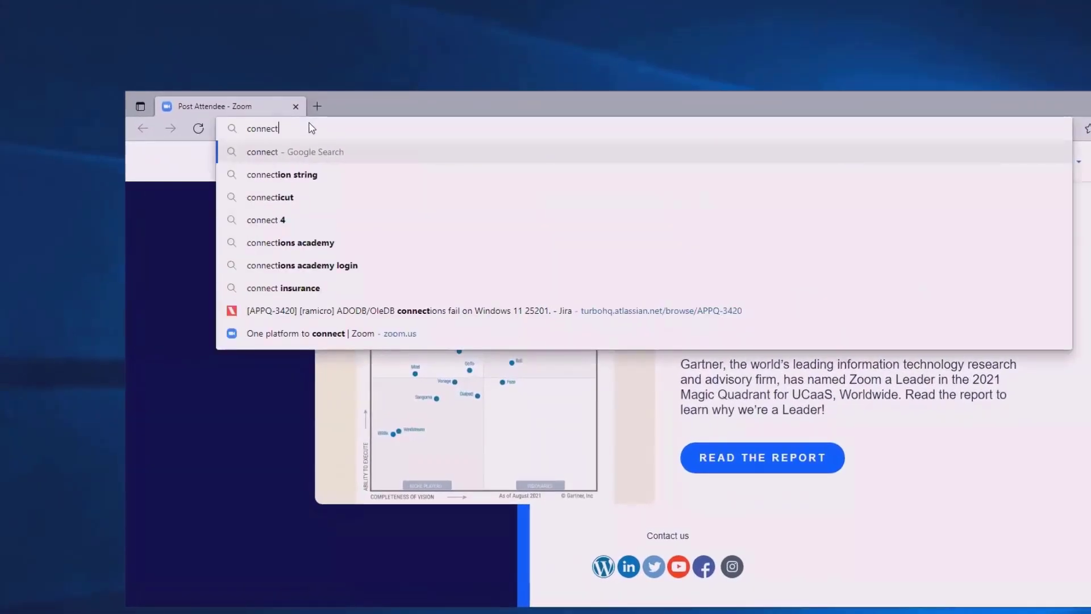
{"action": "type", "text": "ionstrings"}
{"action": "key", "text": "Return"}
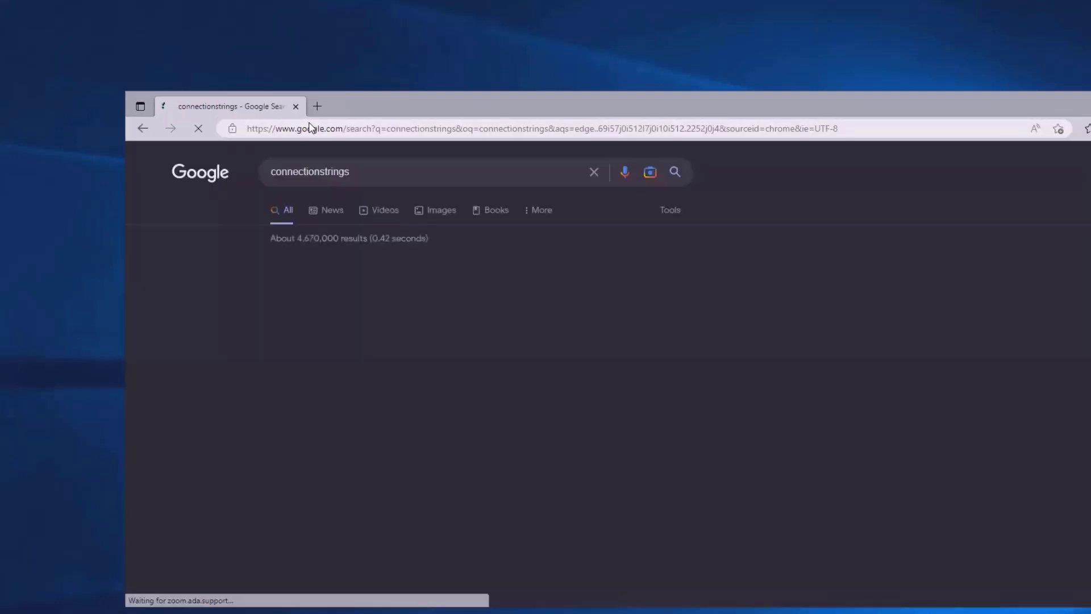
{"action": "left_click", "coordinate": [443, 279]}
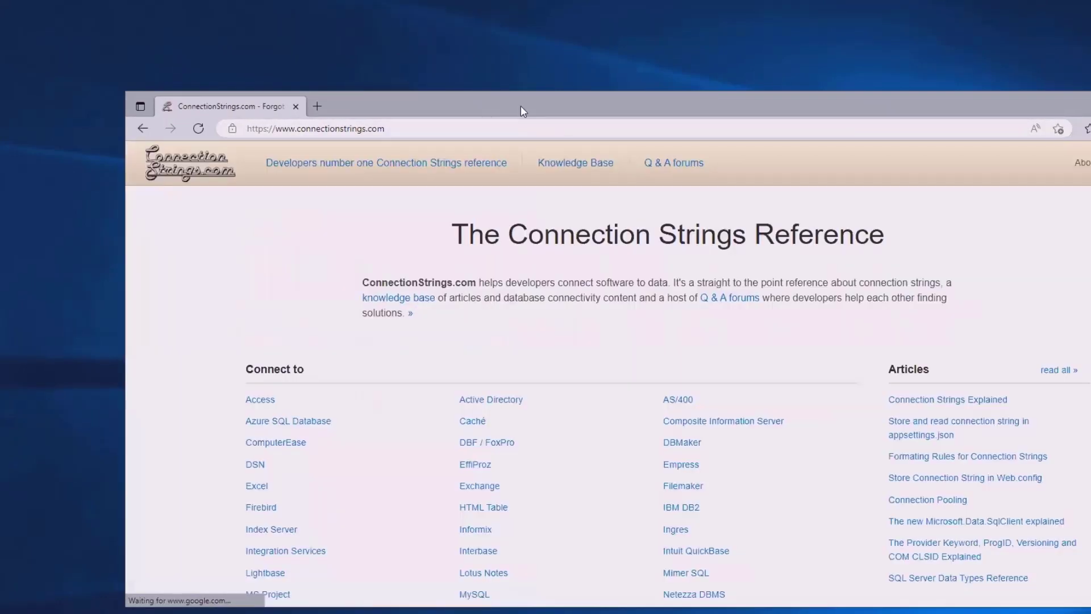
Browse the SQL Server connection string examples, then minimize the browser
{"action": "scroll", "coordinate": [732, 518], "scroll_direction": "down", "scroll_amount": 5}
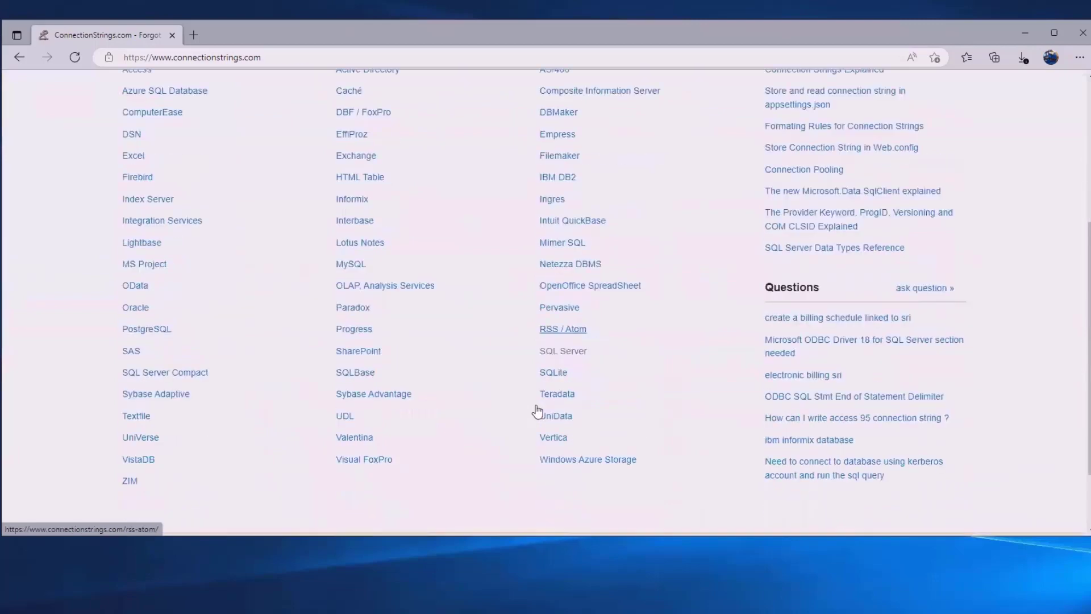
{"action": "left_click", "coordinate": [568, 333]}
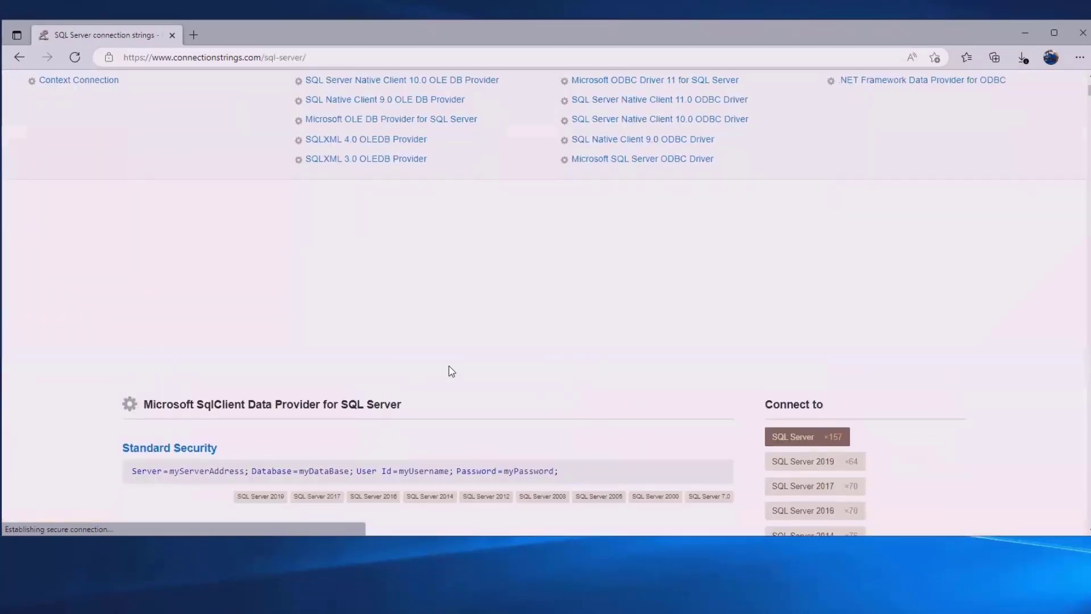
{"action": "scroll", "coordinate": [452, 372], "scroll_direction": "down", "scroll_amount": 5}
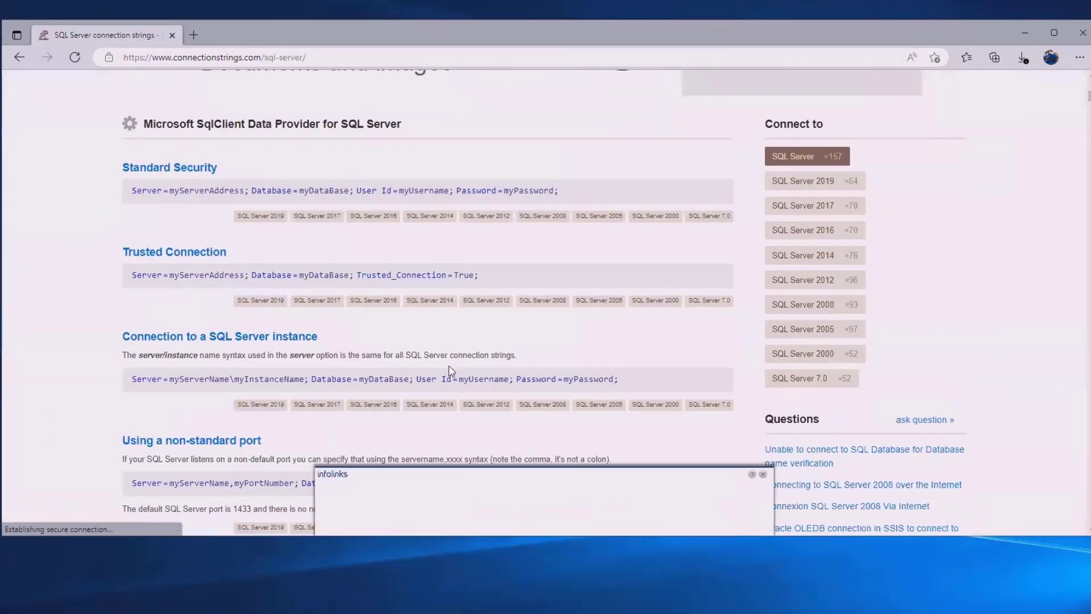
{"action": "scroll", "coordinate": [452, 371], "scroll_direction": "down", "scroll_amount": 1}
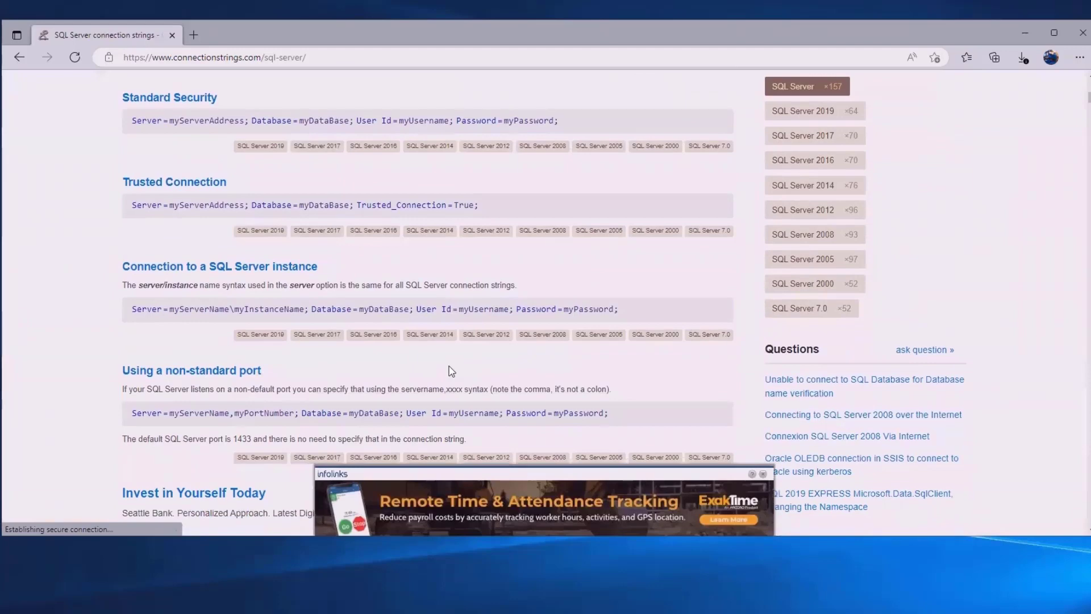
{"action": "scroll", "coordinate": [452, 372], "scroll_direction": "down", "scroll_amount": 3}
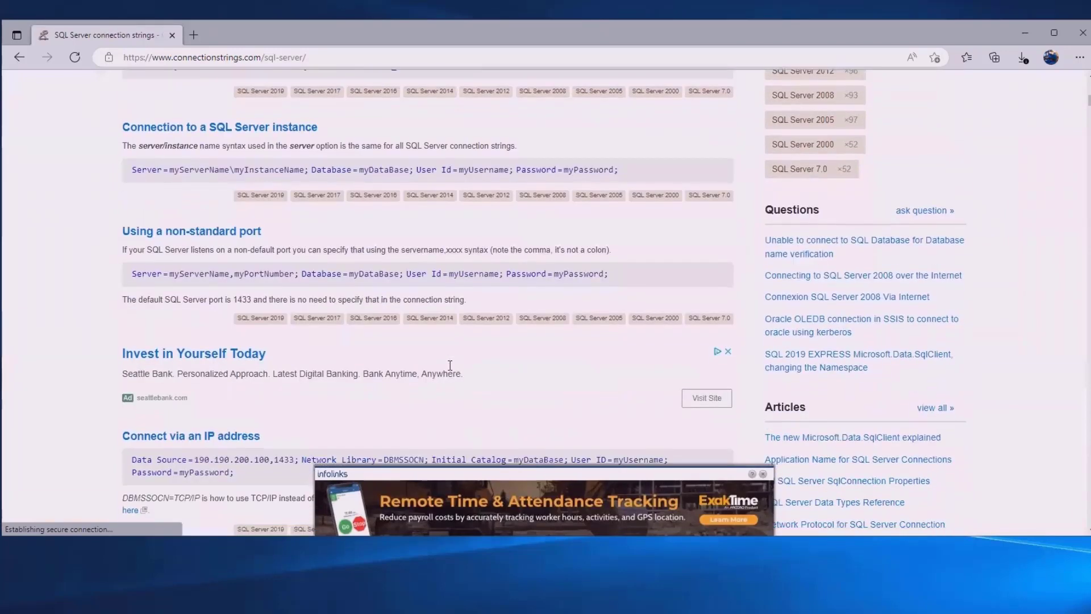
{"action": "scroll", "coordinate": [452, 371], "scroll_direction": "down", "scroll_amount": 1}
{"action": "scroll", "coordinate": [452, 371], "scroll_direction": "down", "scroll_amount": 1}
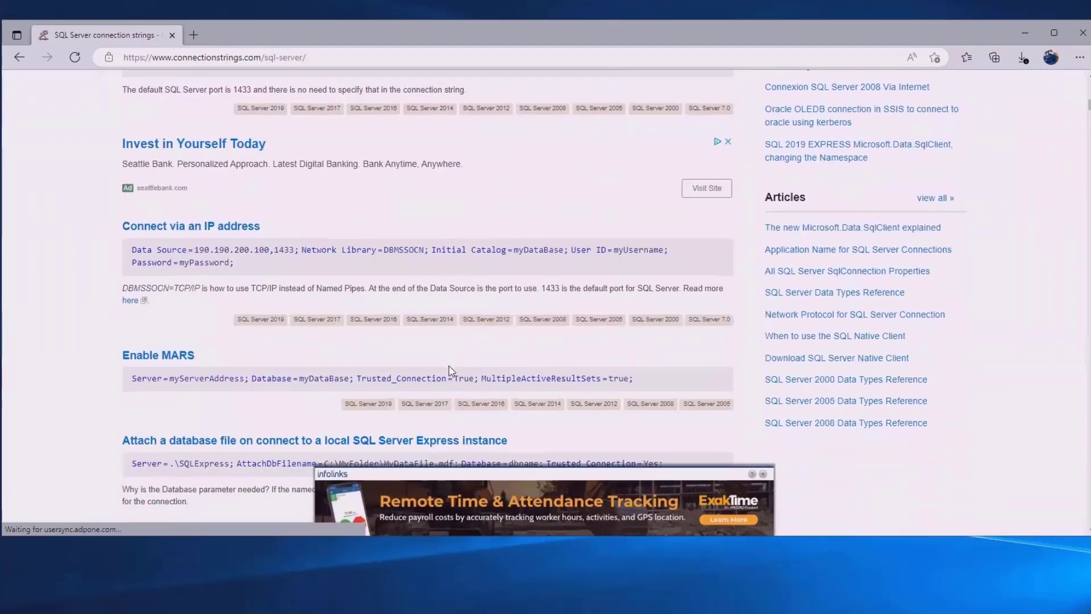
{"action": "scroll", "coordinate": [452, 371], "scroll_direction": "down", "scroll_amount": 3}
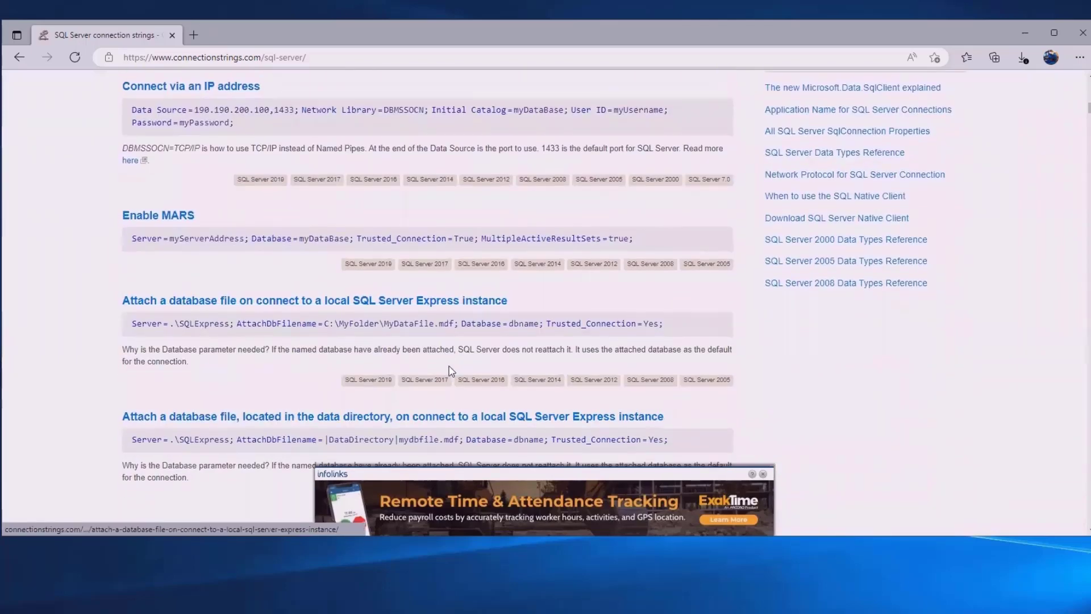
{"action": "scroll", "coordinate": [452, 372], "scroll_direction": "down", "scroll_amount": 1}
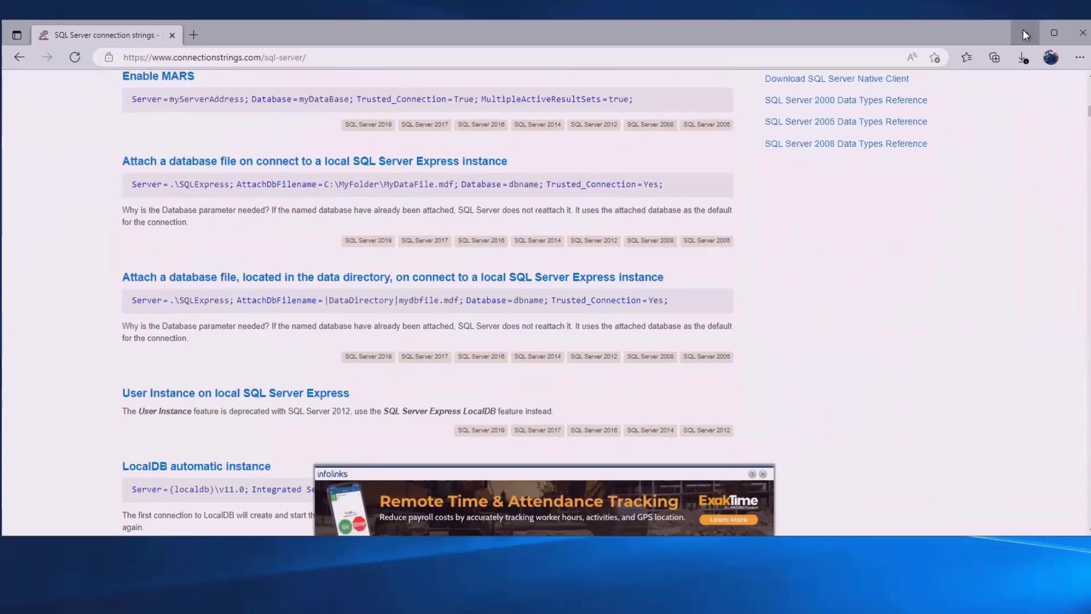
{"action": "left_click", "coordinate": [1025, 33]}
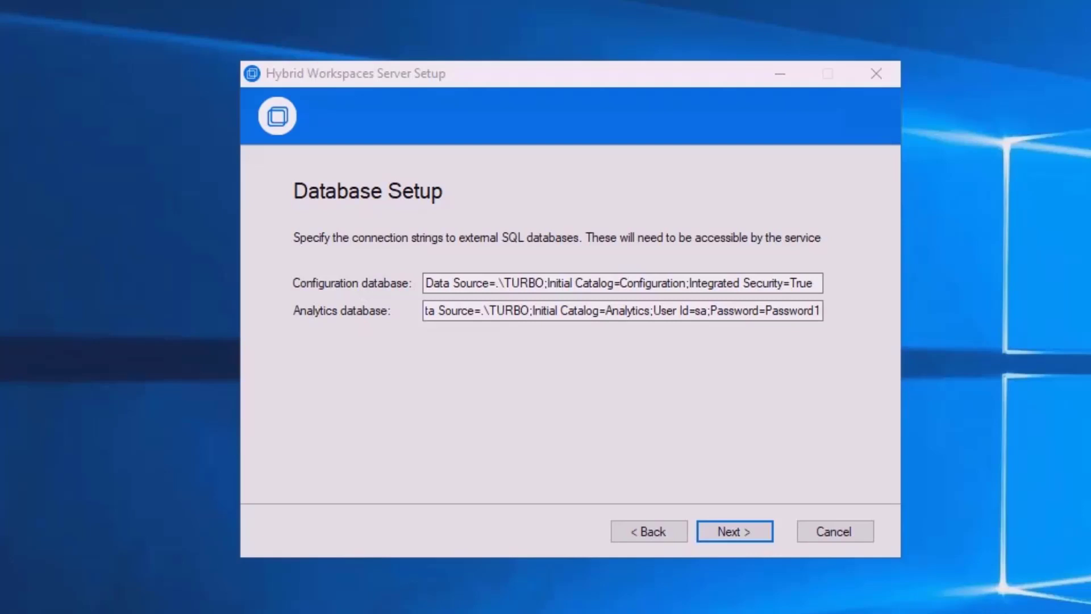
Change the Configuration string's data source from .\TURBO to localhost
{"action": "left_click", "coordinate": [487, 283]}
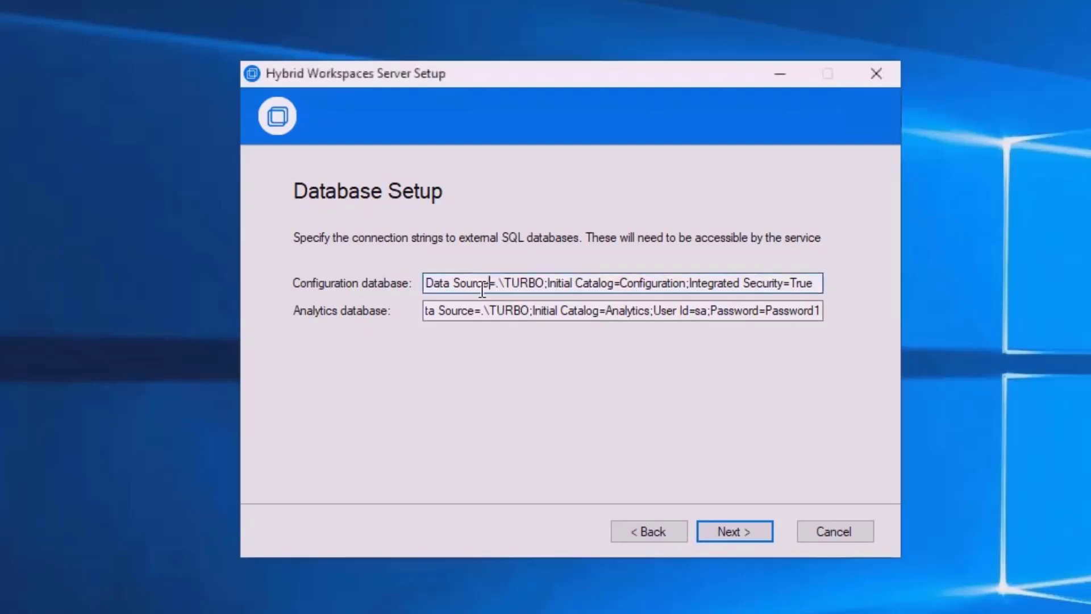
{"action": "key", "text": "Home"}
{"action": "key", "text": "Right"}
{"action": "key", "text": "Right"}
{"action": "key", "text": "Right"}
{"action": "key", "text": "Right"}
{"action": "key", "text": "Right"}
{"action": "key", "text": "Right"}
{"action": "key", "text": "Right"}
{"action": "key", "text": "Right"}
{"action": "key", "text": "Right"}
{"action": "key", "text": "Right"}
{"action": "key", "text": "Right"}
{"action": "key", "text": "Right"}
{"action": "key", "text": "Right"}
{"action": "key", "text": "BackSpace"}
{"action": "type", "text": "localhost"}
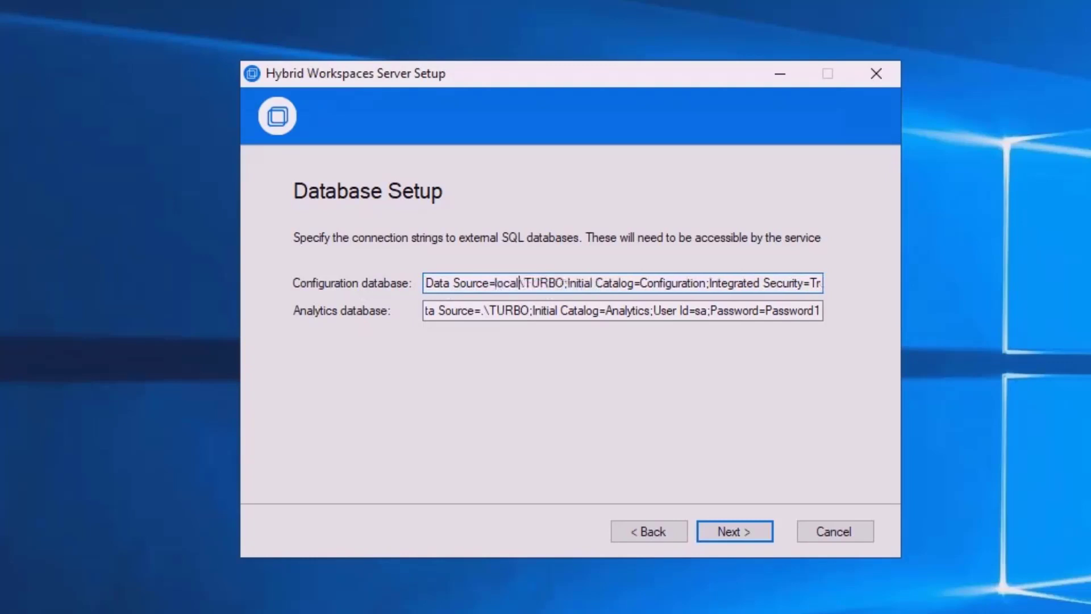
{"action": "key", "text": "Delete"}
{"action": "key", "text": "Delete"}
{"action": "key", "text": "Delete"}
{"action": "key", "text": "Delete"}
{"action": "key", "text": "Delete"}
{"action": "key", "text": "Delete"}
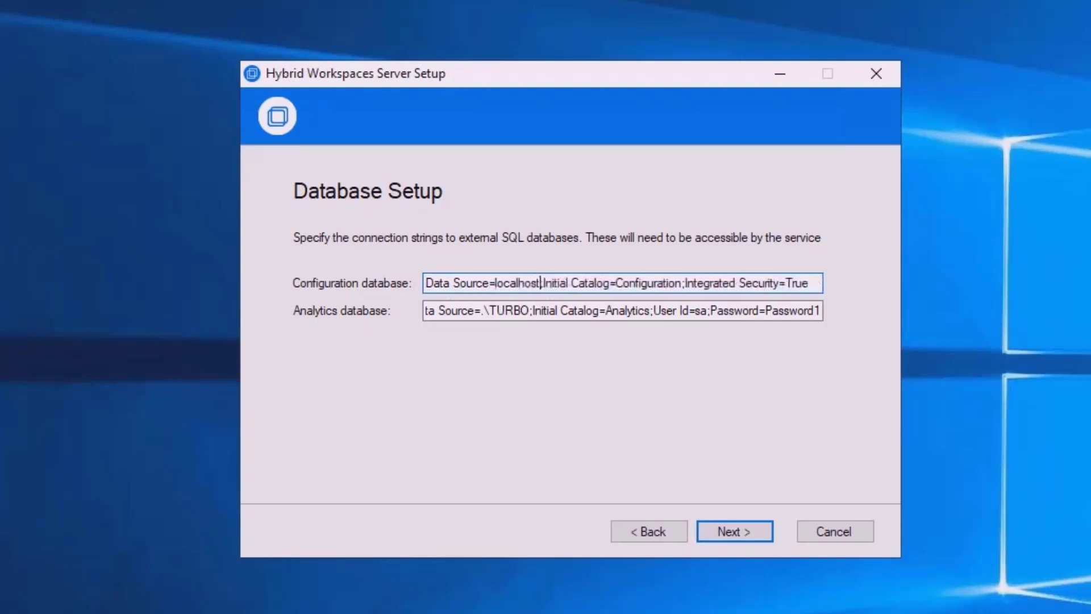
{"action": "key", "text": "ctrl+Right"}
{"action": "key", "text": "ctrl+Right"}
{"action": "double_click", "coordinate": [666, 283]}
{"action": "left_click", "coordinate": [819, 283]}
{"action": "double_click", "coordinate": [789, 283]}
{"action": "left_click", "coordinate": [788, 283]}
Change the Analytics data source to dbserver and continue to the Service Account page
{"action": "left_click", "coordinate": [614, 310]}
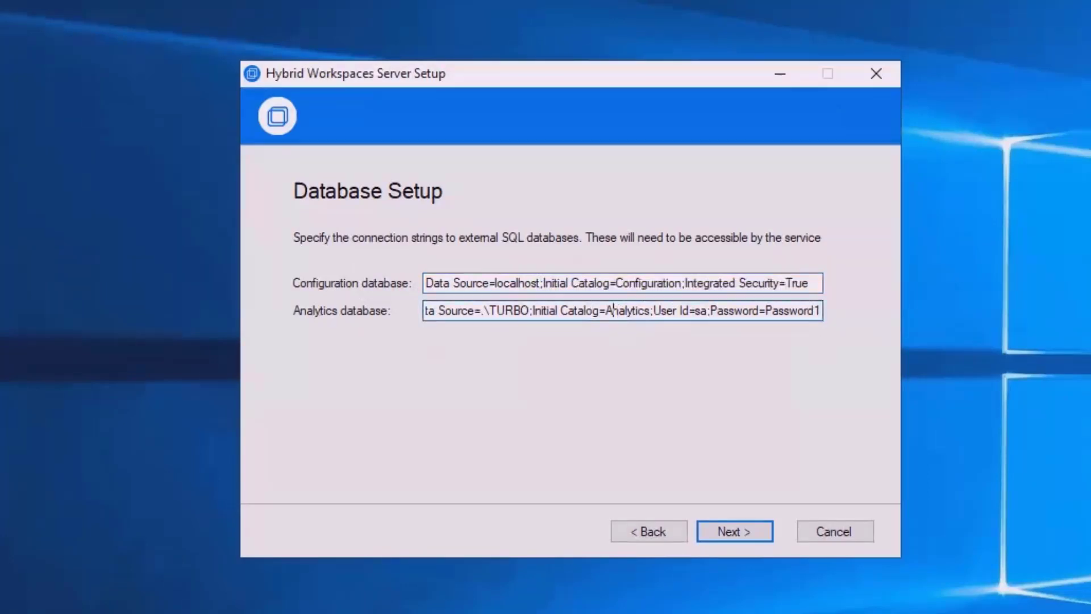
{"action": "key", "text": "Home"}
{"action": "key", "text": "Right"}
{"action": "key", "text": "Right"}
{"action": "key", "text": "Right"}
{"action": "key", "text": "Right"}
{"action": "key", "text": "Right"}
{"action": "key", "text": "Right"}
{"action": "key", "text": "Right"}
{"action": "key", "text": "Right"}
{"action": "key", "text": "Right"}
{"action": "key", "text": "Right"}
{"action": "key", "text": "Right"}
{"action": "key", "text": "Right"}
{"action": "key", "text": "Right"}
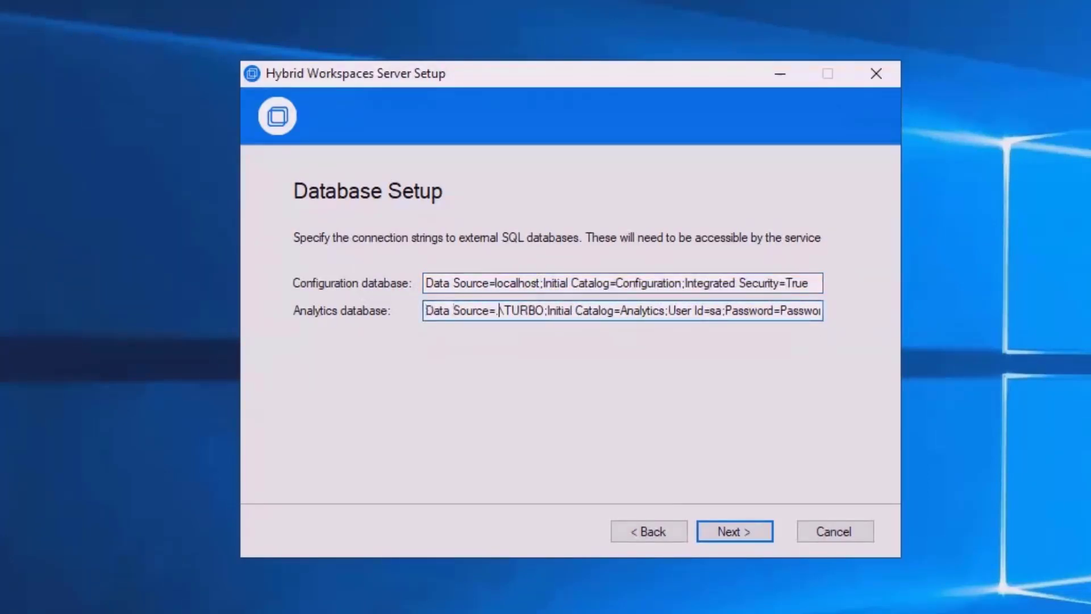
{"action": "key", "text": "Left"}
{"action": "type", "text": "dbserver"}
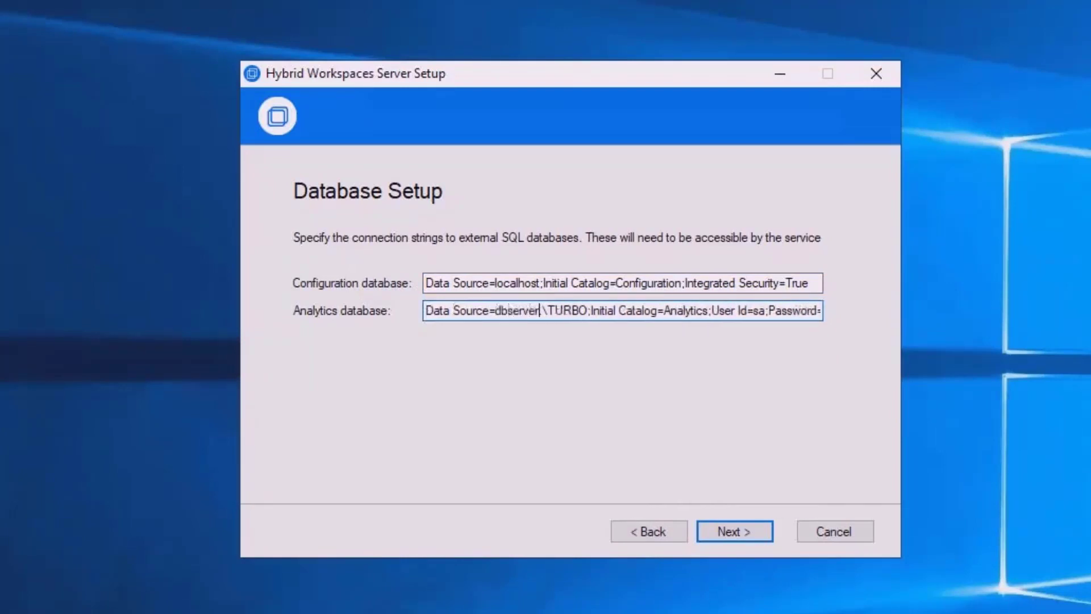
{"action": "key", "text": "Delete"}
{"action": "key", "text": "Delete"}
{"action": "key", "text": "Delete"}
{"action": "key", "text": "Delete"}
{"action": "key", "text": "Delete"}
{"action": "key", "text": "Delete"}
{"action": "key", "text": "Delete"}
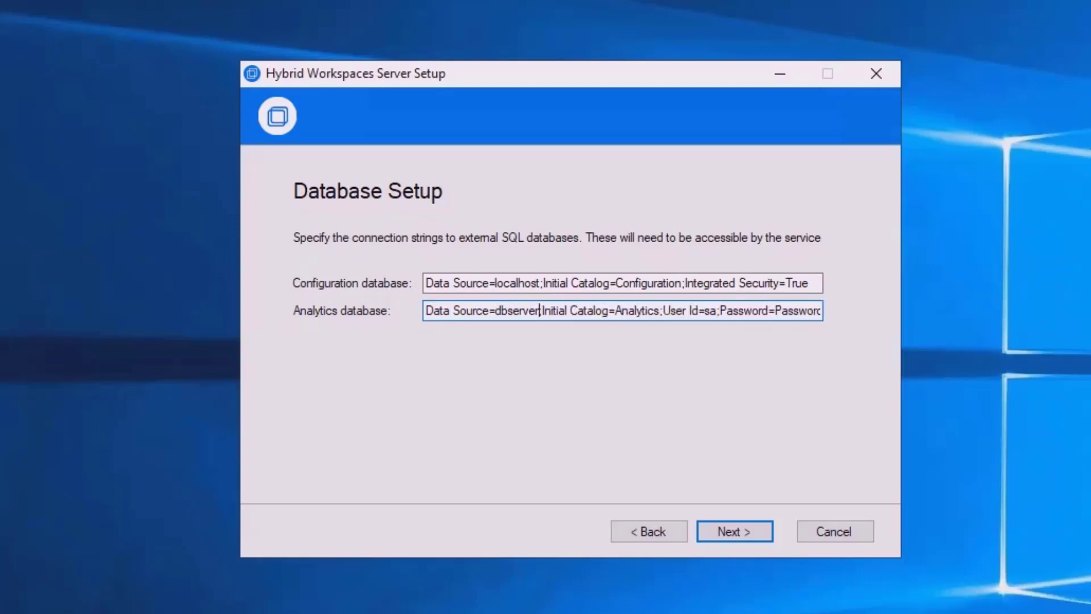
{"action": "double_click", "coordinate": [509, 308]}
{"action": "left_click", "coordinate": [695, 313]}
{"action": "left_click_drag", "start_coordinate": [609, 310], "coordinate": [865, 305]}
{"action": "left_click", "coordinate": [662, 312]}
{"action": "left_click", "coordinate": [732, 532]}
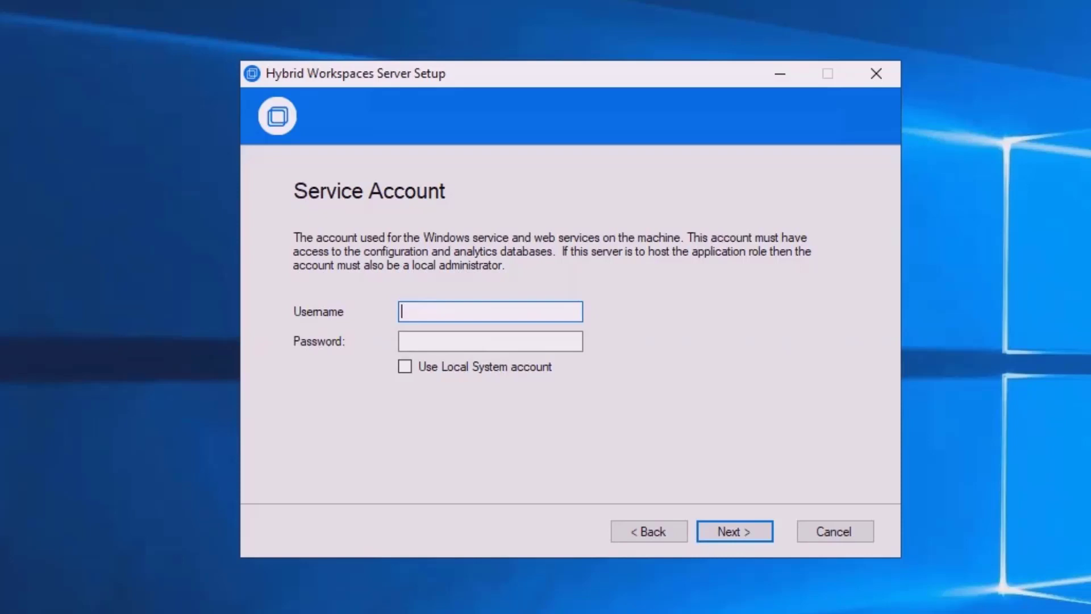
Set the service account to turboadmin with its password and continue
{"action": "type", "text": "turboad"}
{"action": "type", "text": "min"}
{"action": "key", "text": "Tab"}
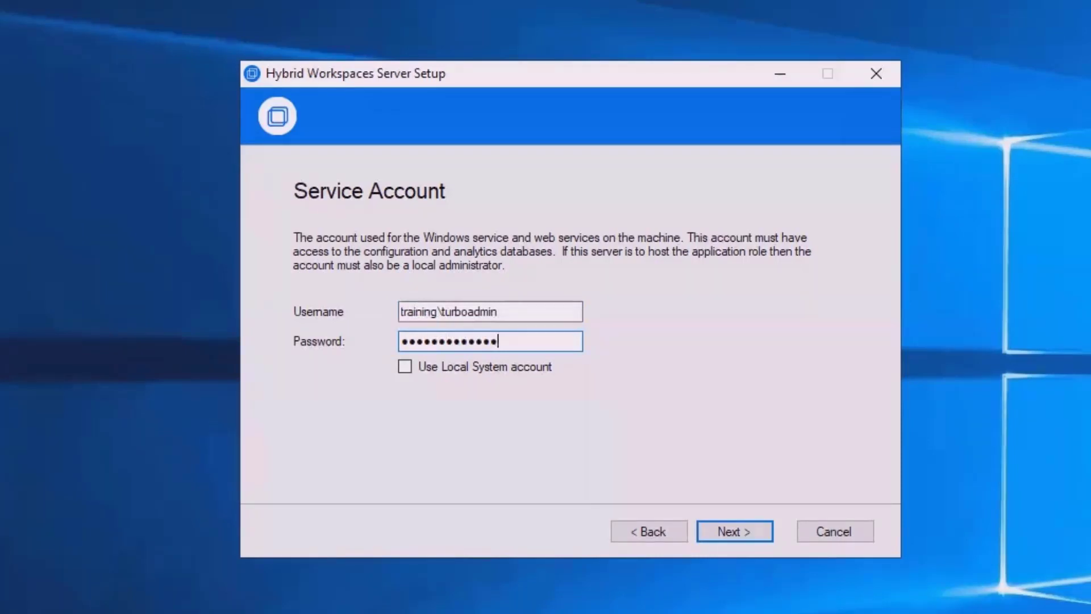
{"action": "key", "text": "ctrl+a"}
{"action": "type", "text": "***"}
{"action": "key", "text": "Return"}
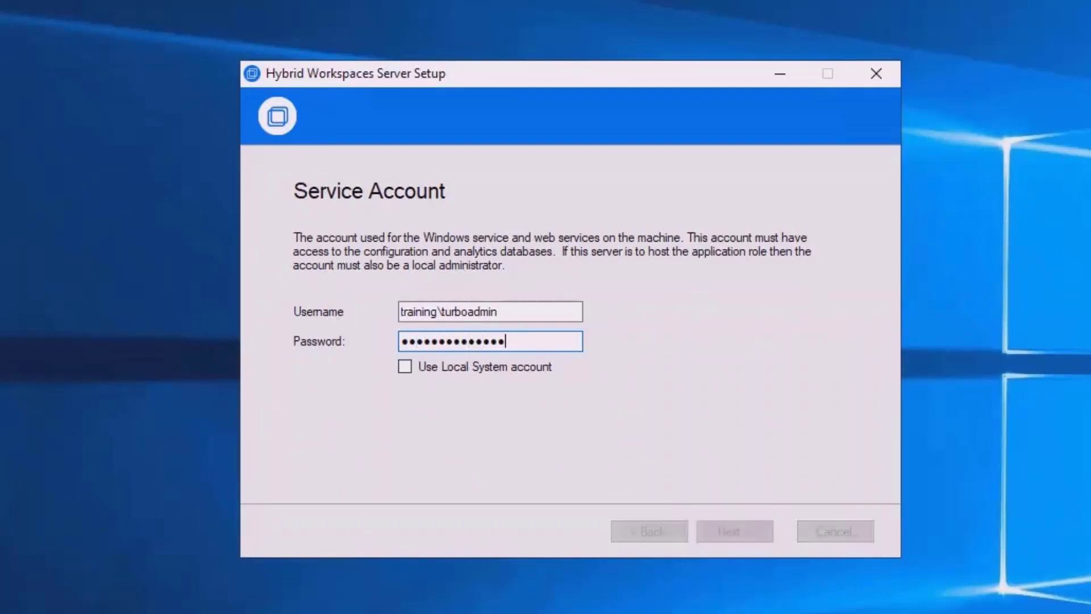
Enter and confirm the administration account password, then start the installation
{"action": "type", "text": "***"}
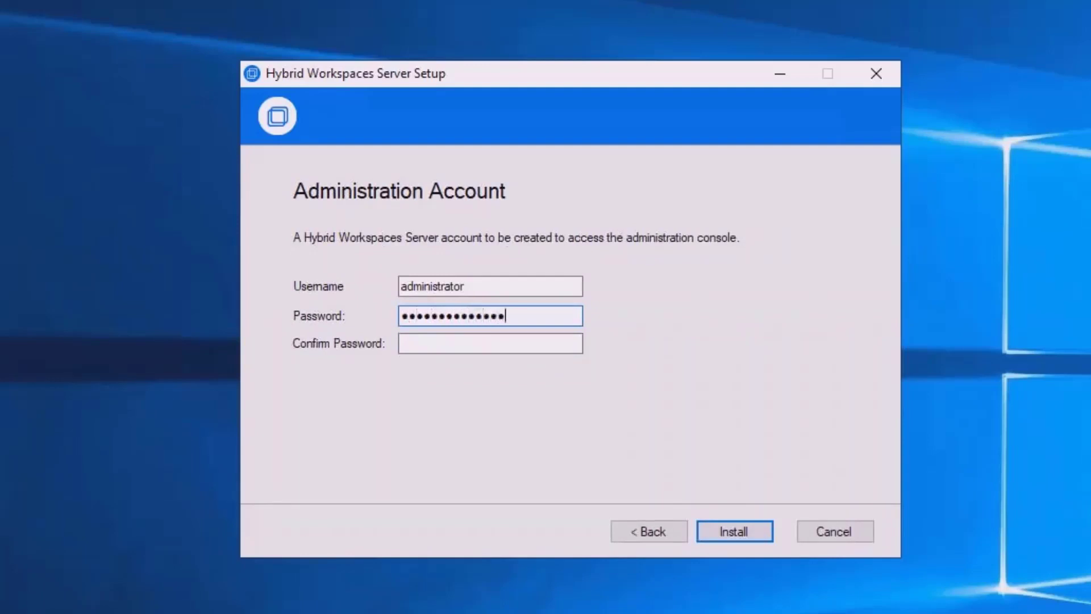
{"action": "key", "text": "Tab"}
{"action": "type", "text": "*"}
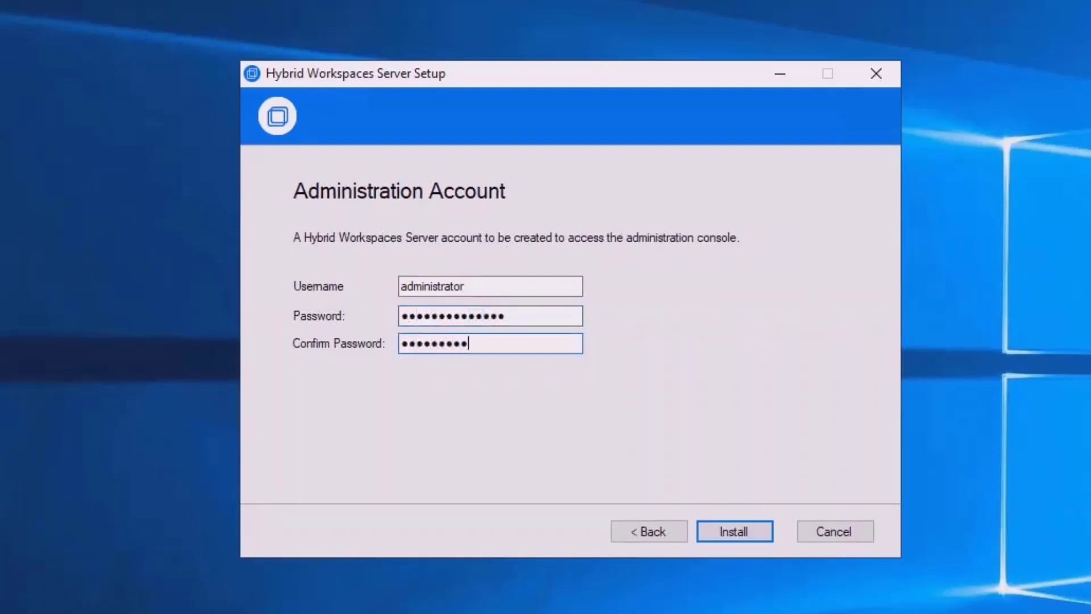
{"action": "key", "text": "Return"}
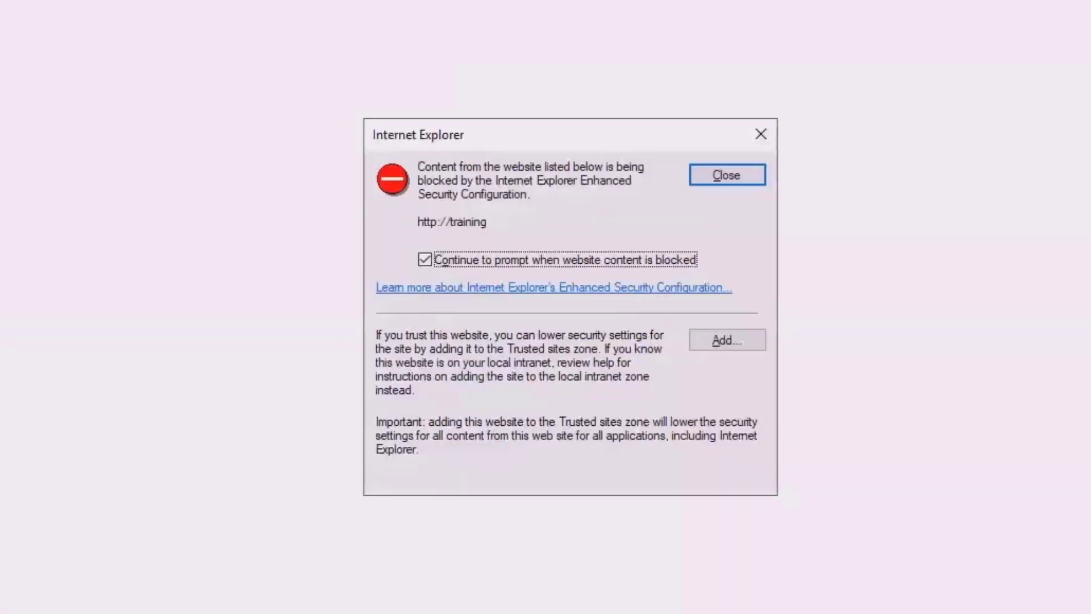
{"action": "left_click", "coordinate": [738, 344]}
{"action": "left_click", "coordinate": [702, 295]}
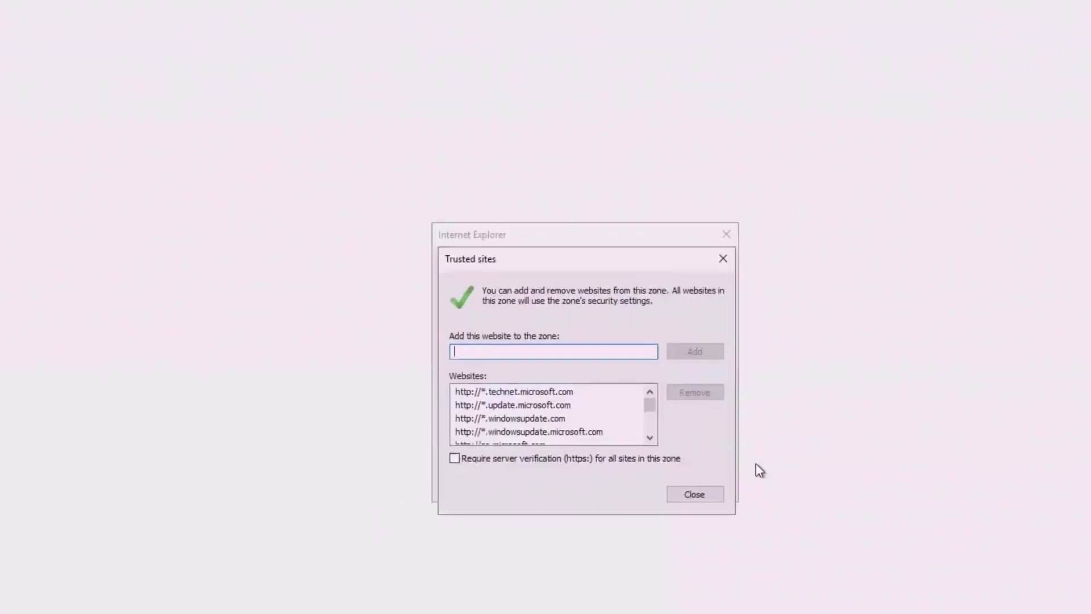
{"action": "left_click", "coordinate": [714, 483]}
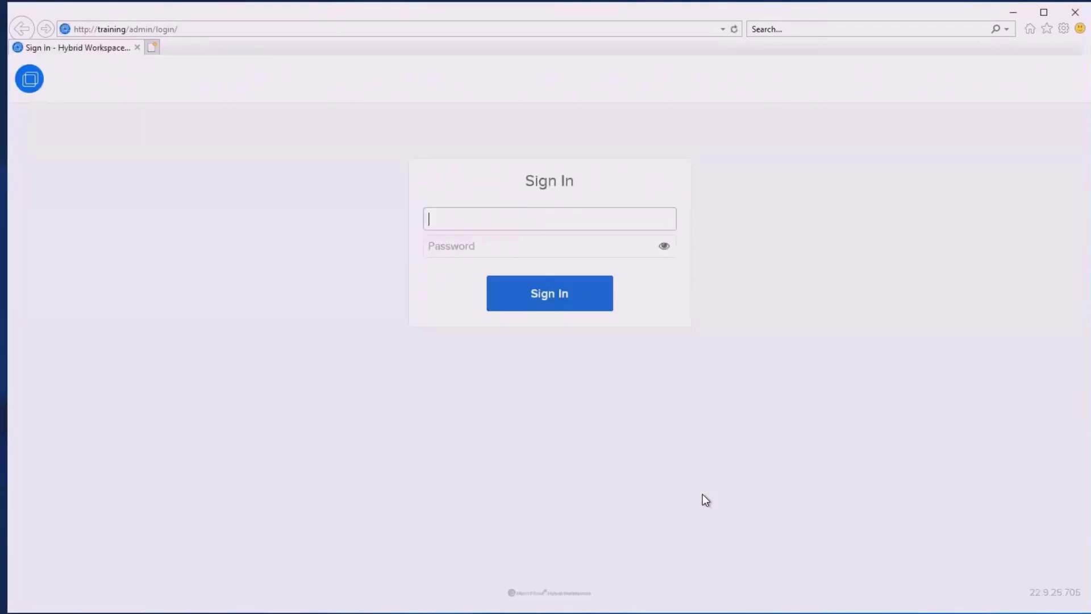
Sign in to the admin console as administrator
{"action": "type", "text": "tor"}
{"action": "key", "text": "Tab"}
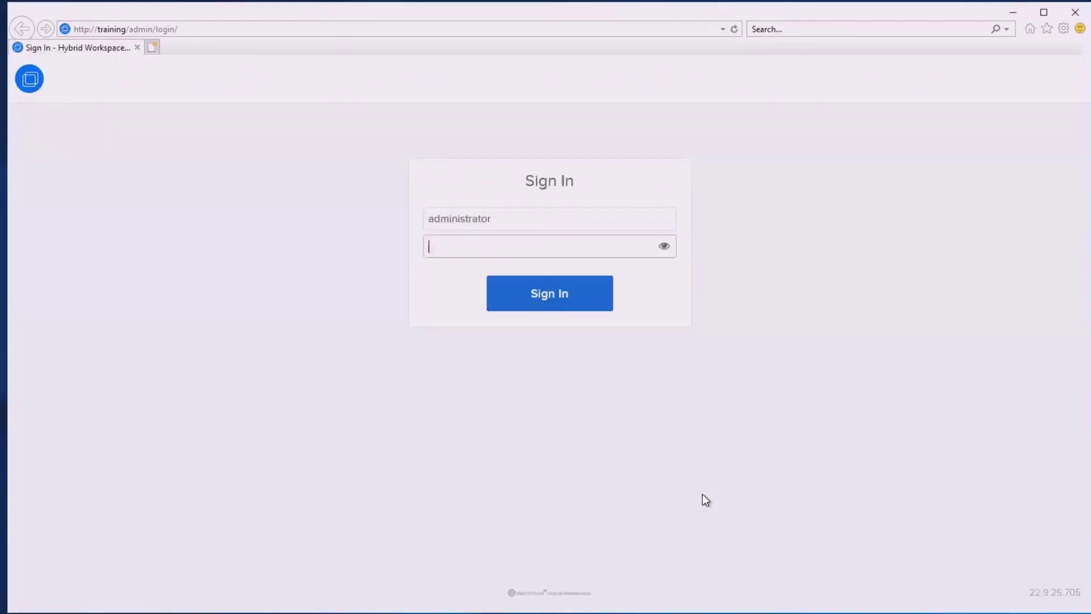
{"action": "type", "text": "••"}
{"action": "key", "text": "Return"}
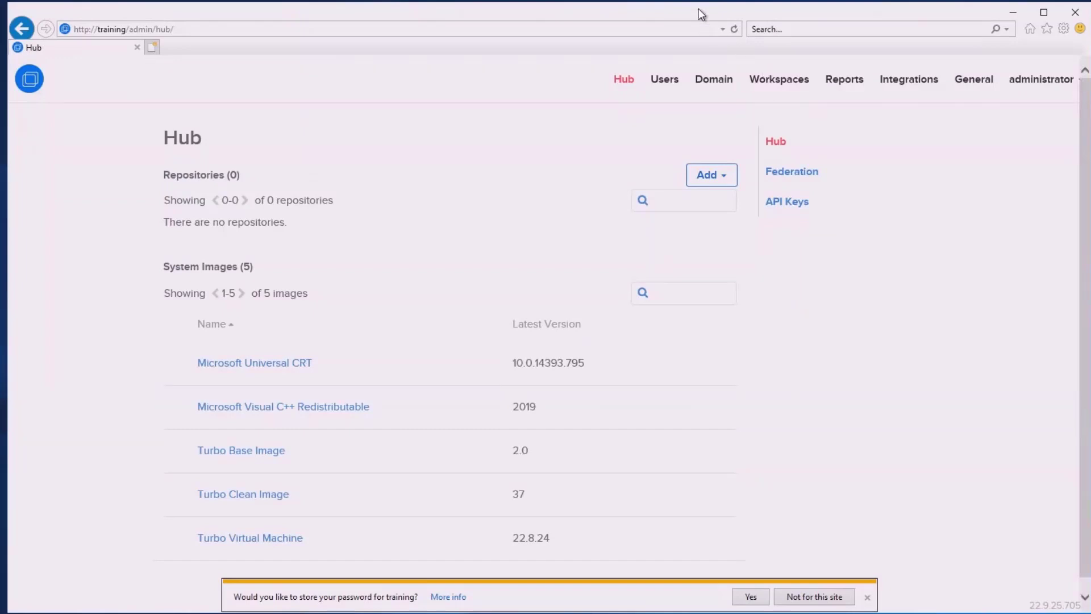
Finish and close the setup wizard behind the browser window
{"action": "left_click_drag", "start_coordinate": [697, 9], "coordinate": [713, 338]}
{"action": "left_click", "coordinate": [632, 239]}
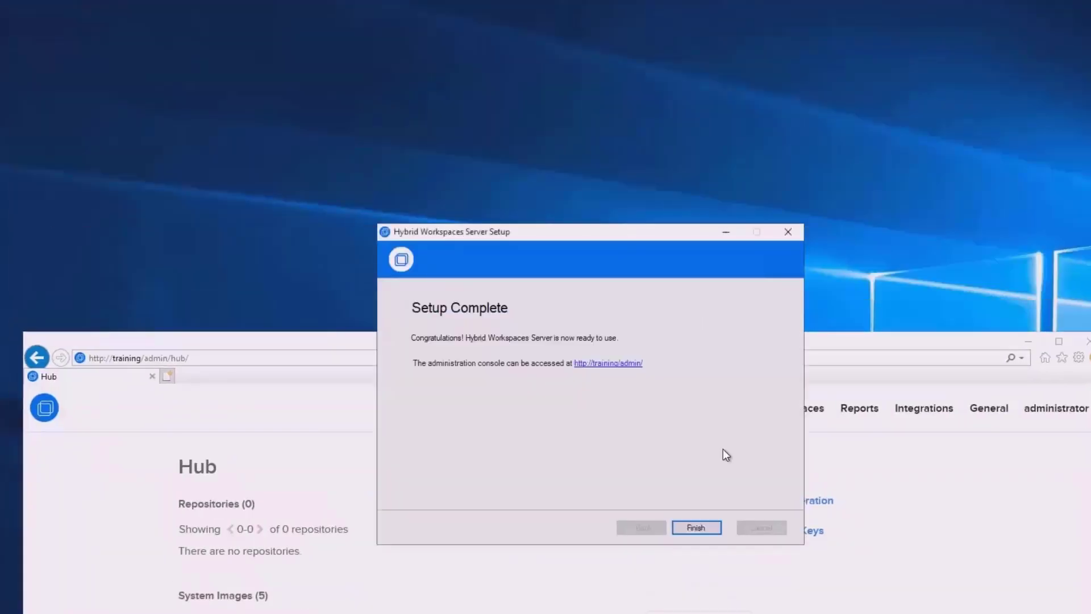
{"action": "left_click", "coordinate": [697, 528]}
{"action": "left_click_drag", "start_coordinate": [443, 347], "coordinate": [492, 83]}
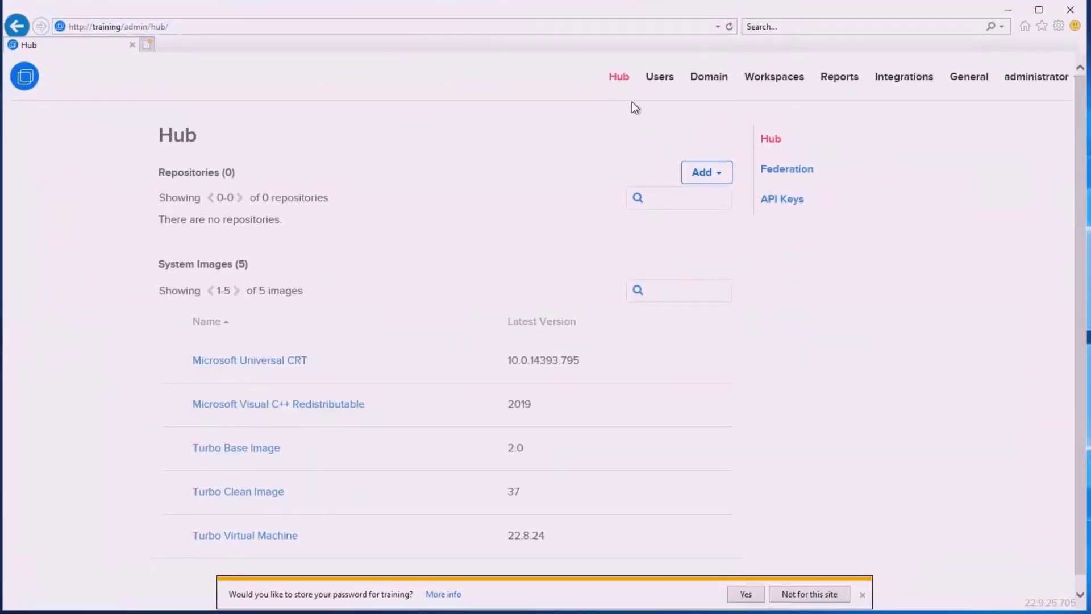
Open Default Workspace administration from Workspaces and try signing in as turboadmin
{"action": "left_click", "coordinate": [787, 79]}
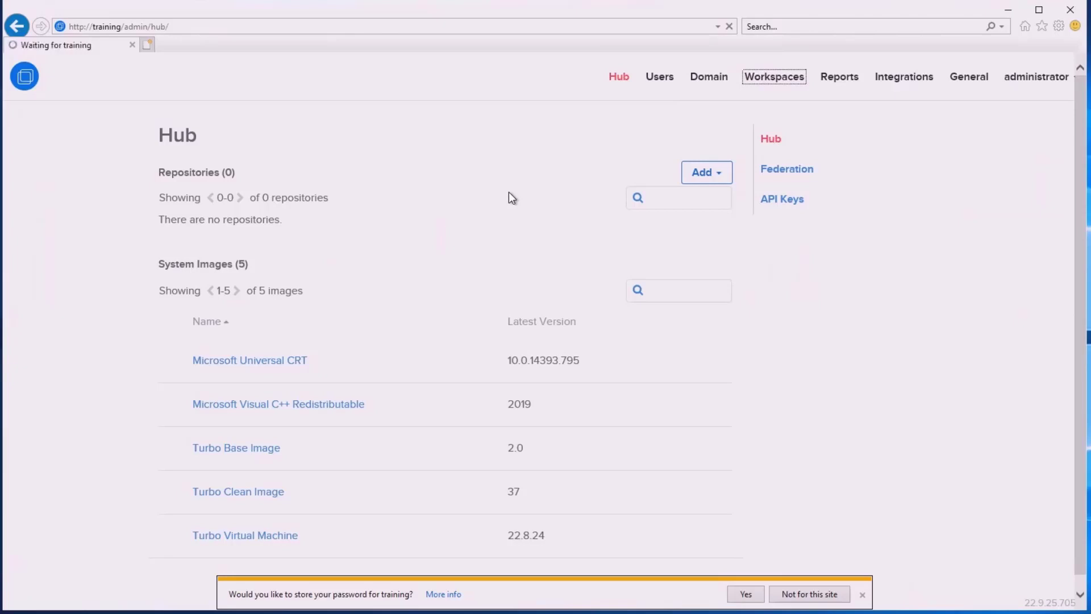
{"action": "left_click", "coordinate": [826, 244]}
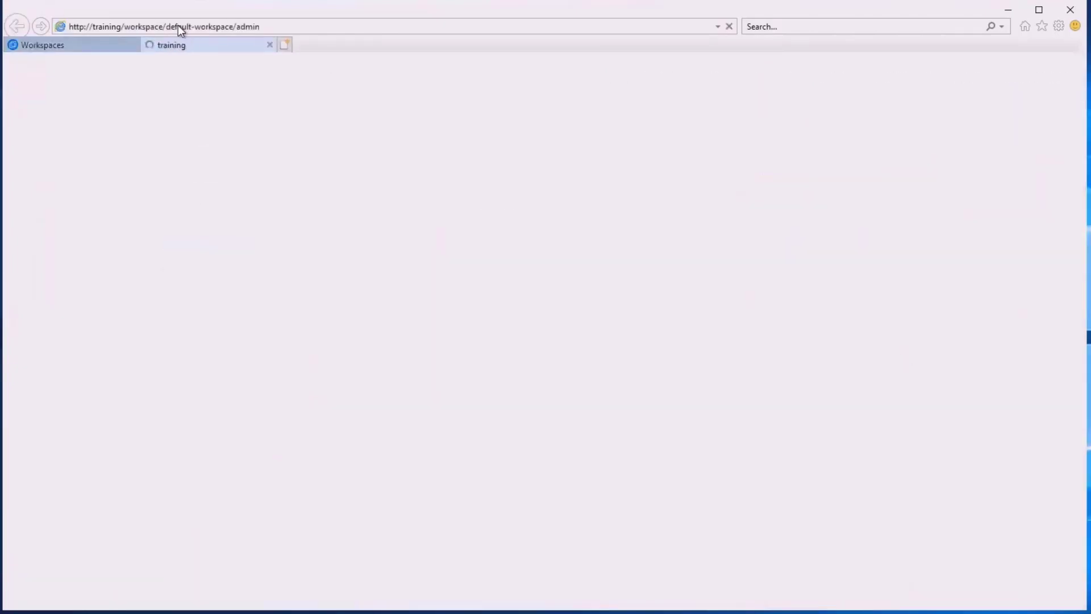
{"action": "type", "text": "tur"}
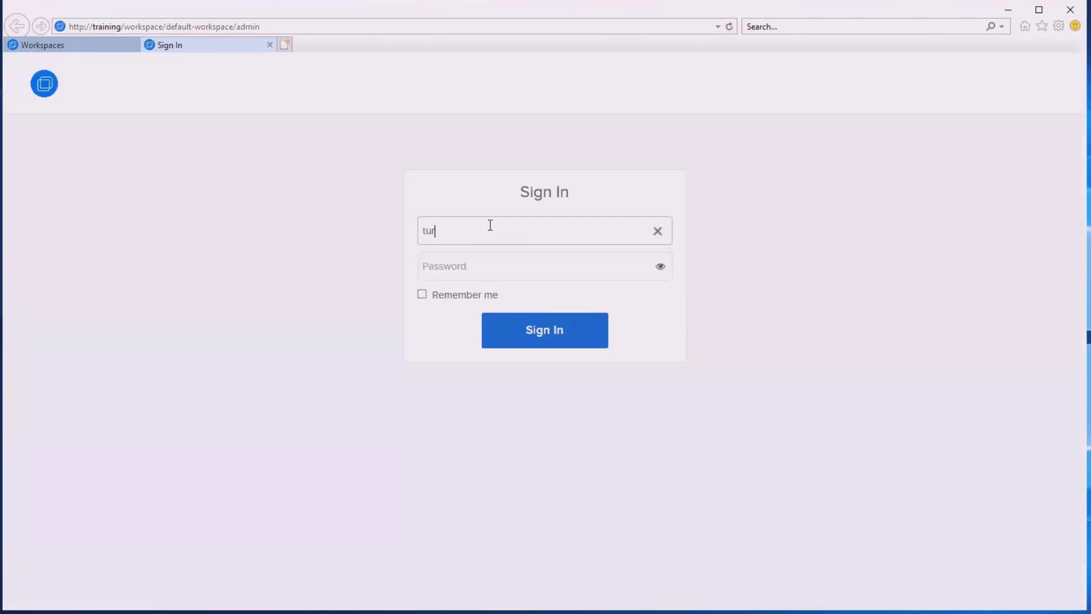
{"action": "type", "text": "boadmin"}
{"action": "key", "text": "Tab"}
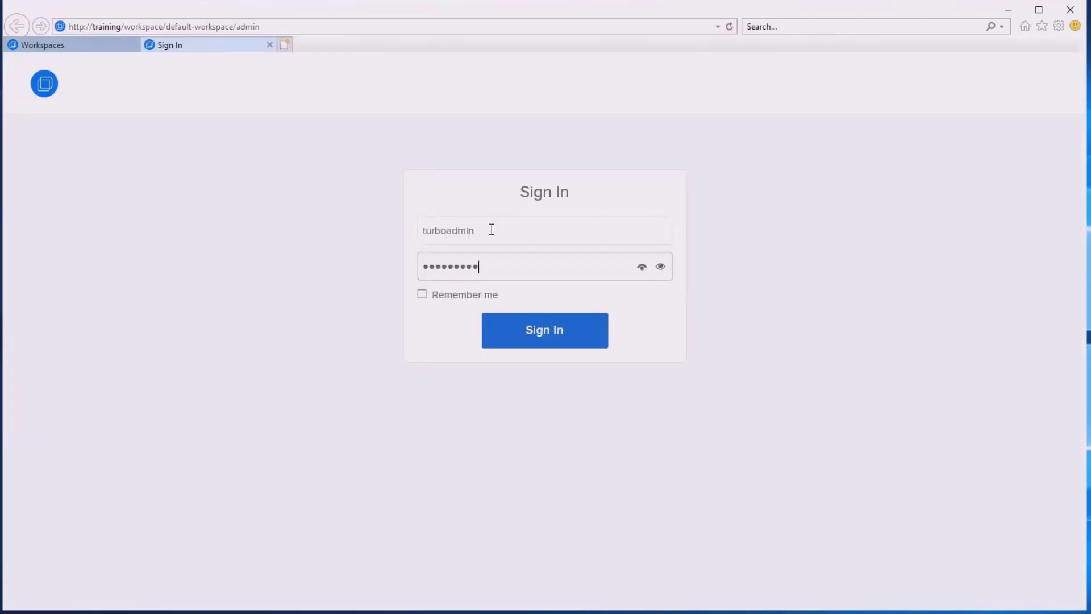
{"action": "type", "text": "**"}
{"action": "key", "text": "Return"}
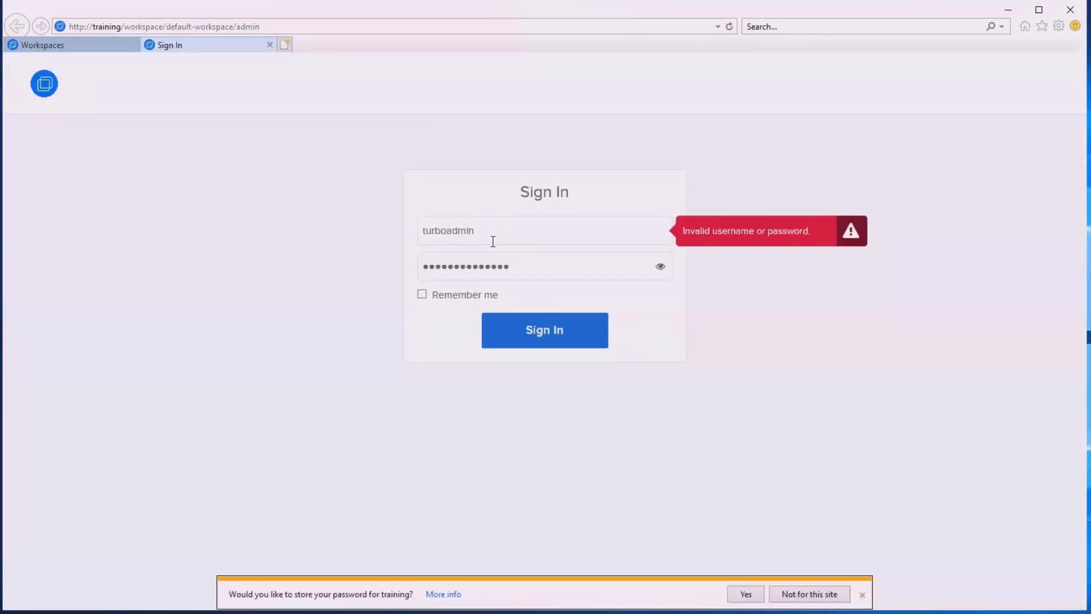
Sign in as administrator instead and go to the workspace's Applications page
{"action": "double_click", "coordinate": [492, 241]}
{"action": "type", "text": "administrator"}
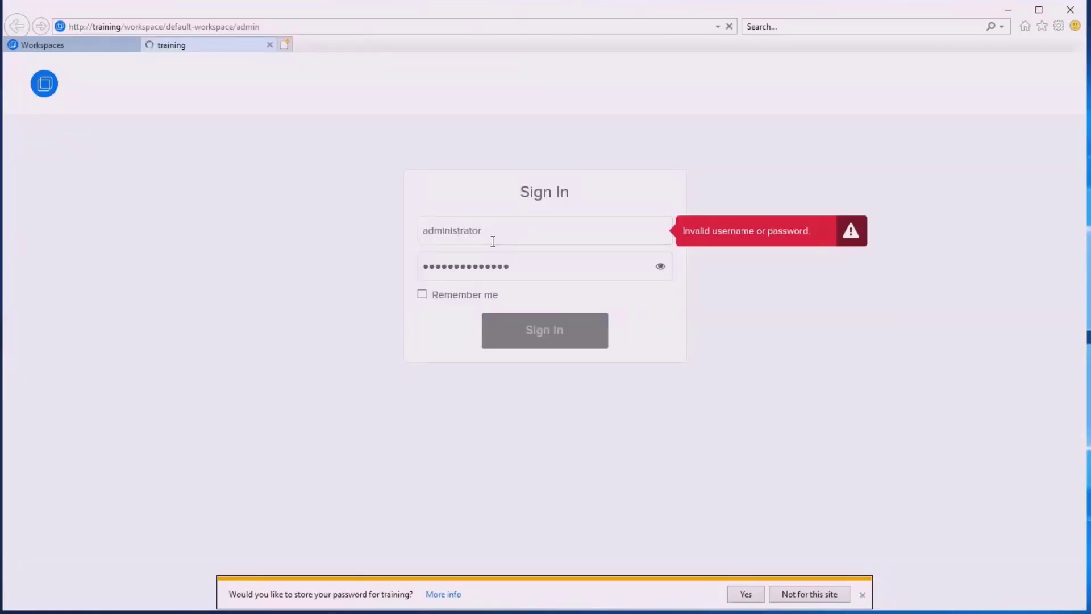
{"action": "key", "text": "Return"}
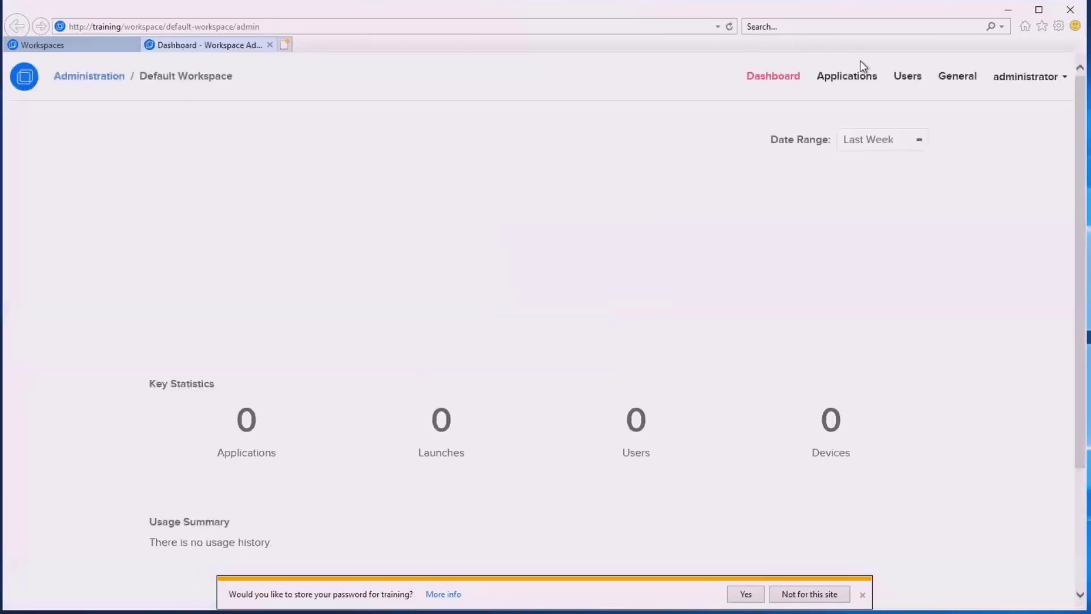
{"action": "left_click", "coordinate": [845, 77]}
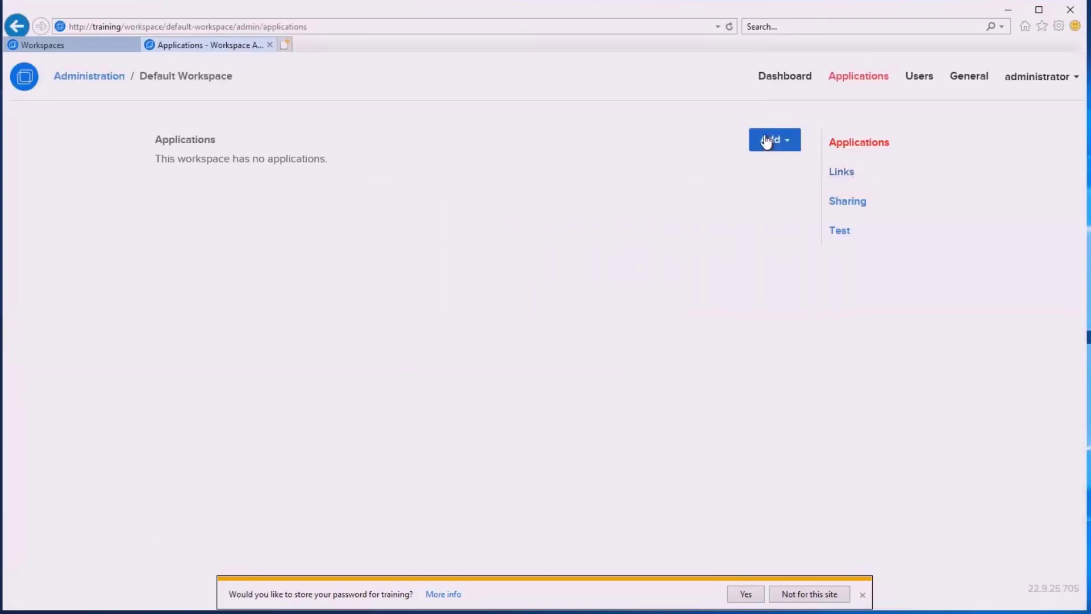
Add Calculator to the workspace as a PC native application
{"action": "left_click", "coordinate": [766, 140]}
{"action": "left_click", "coordinate": [757, 189]}
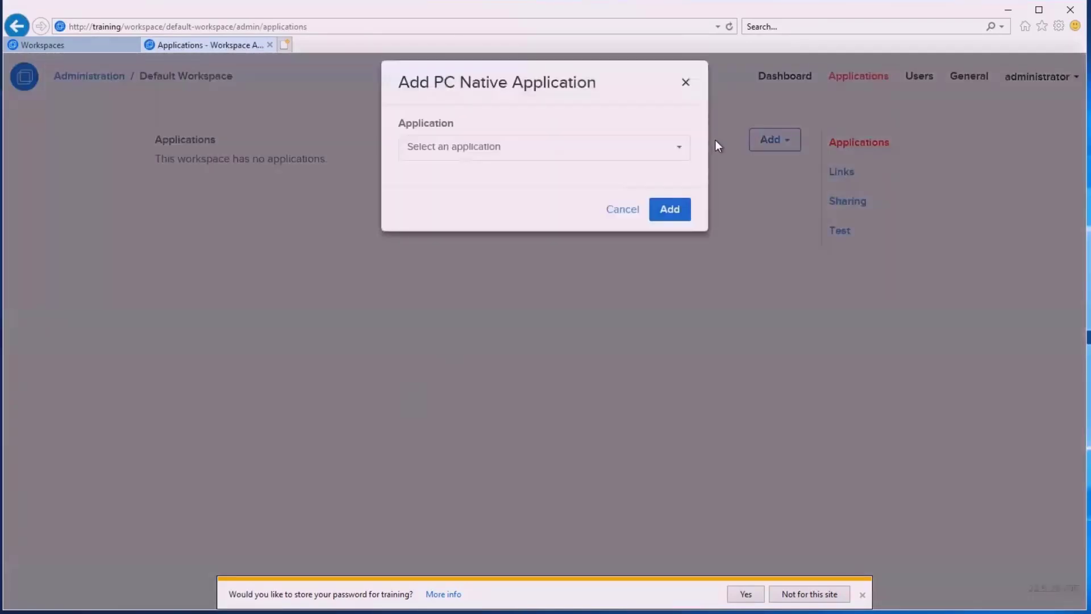
{"action": "left_click", "coordinate": [661, 157]}
{"action": "left_click", "coordinate": [576, 248]}
{"action": "left_click", "coordinate": [665, 209]}
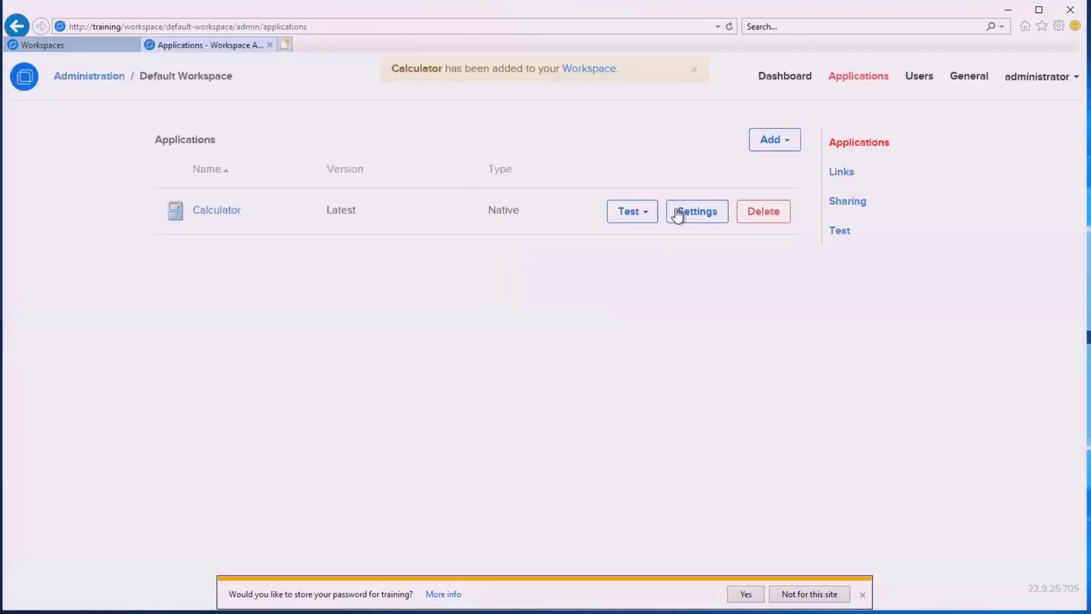
Enable Run on My PC (Local) for Calculator, save, and return to Workspaces
{"action": "left_click", "coordinate": [677, 213]}
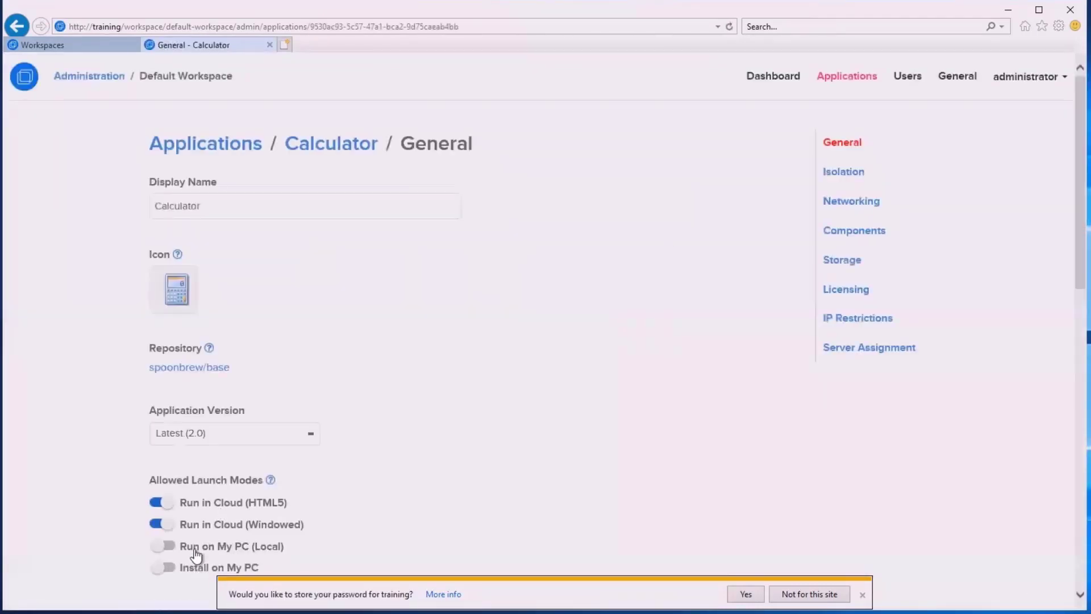
{"action": "left_click", "coordinate": [195, 549]}
{"action": "scroll", "coordinate": [348, 524], "scroll_direction": "down", "scroll_amount": 12}
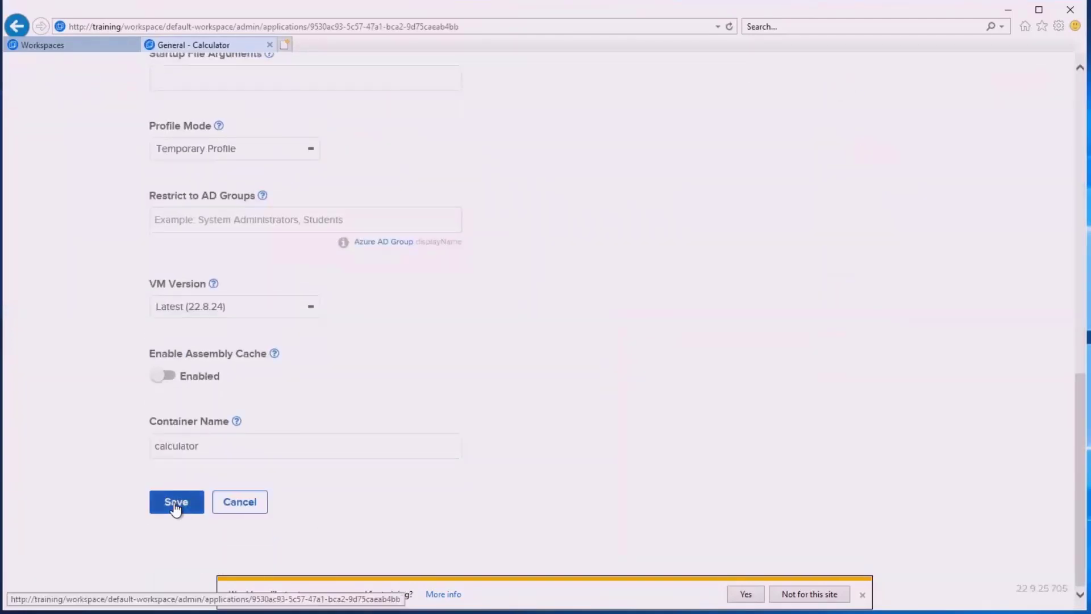
{"action": "left_click", "coordinate": [176, 502]}
{"action": "left_click", "coordinate": [64, 36]}
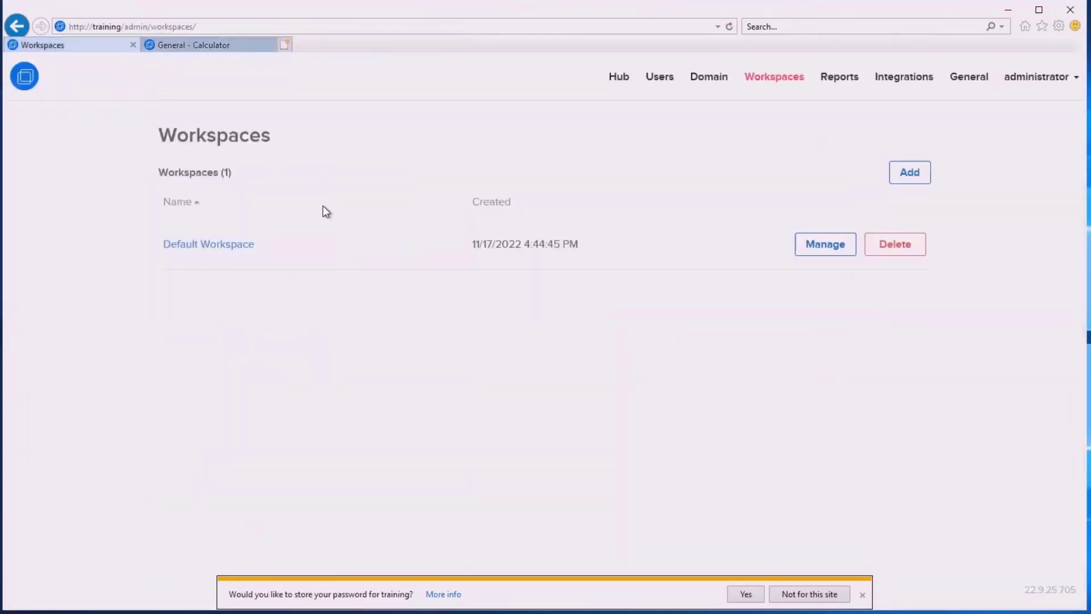
Launch Calculator from the Default Workspace portal and inspect the failure's troubleshooting details
{"action": "left_click", "coordinate": [204, 245]}
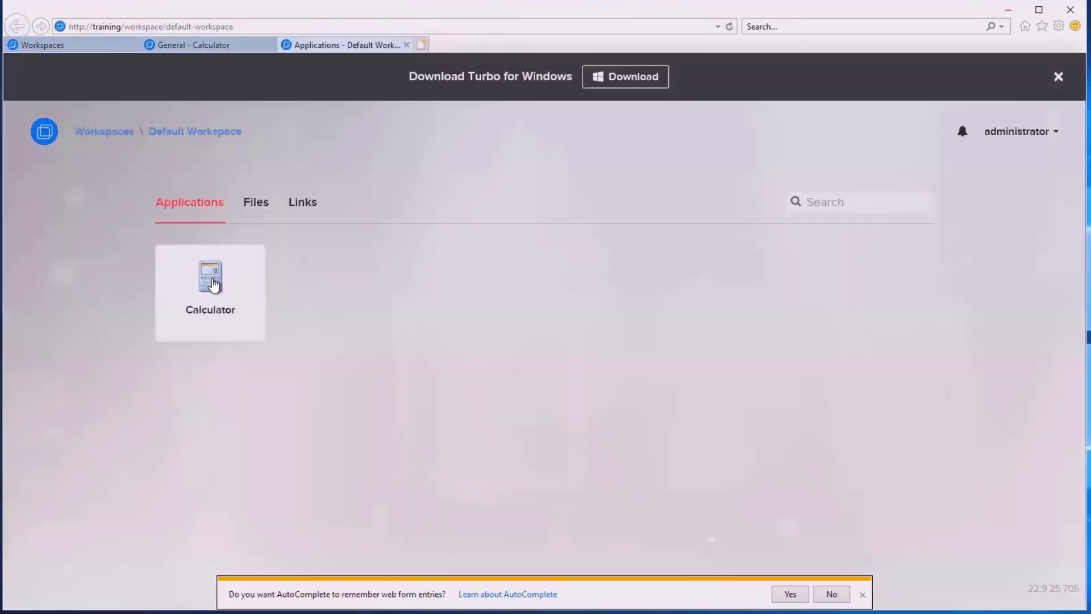
{"action": "left_click", "coordinate": [213, 284]}
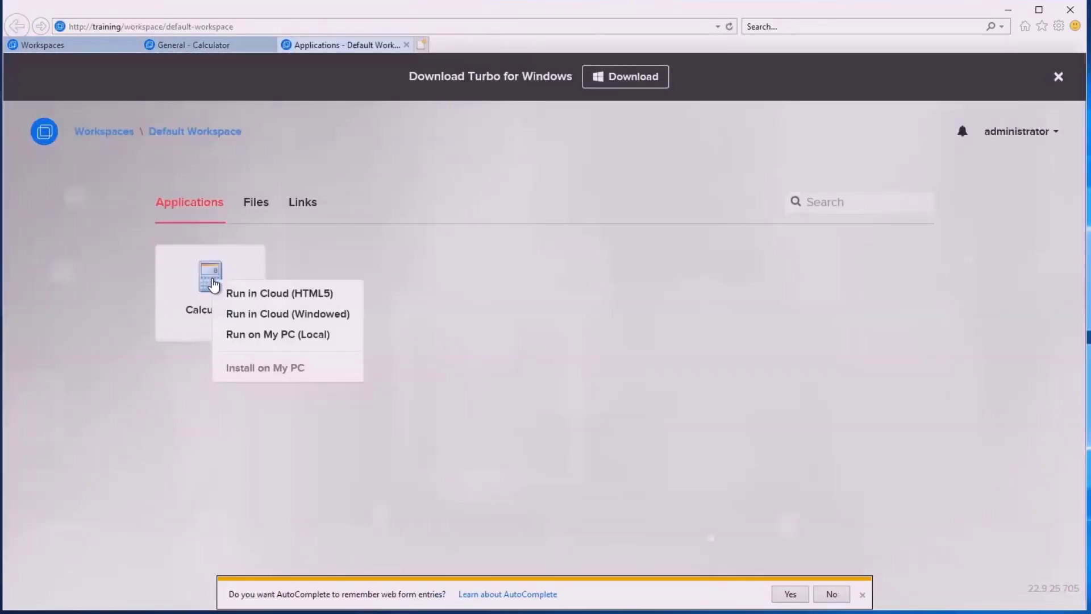
{"action": "left_click", "coordinate": [278, 292]}
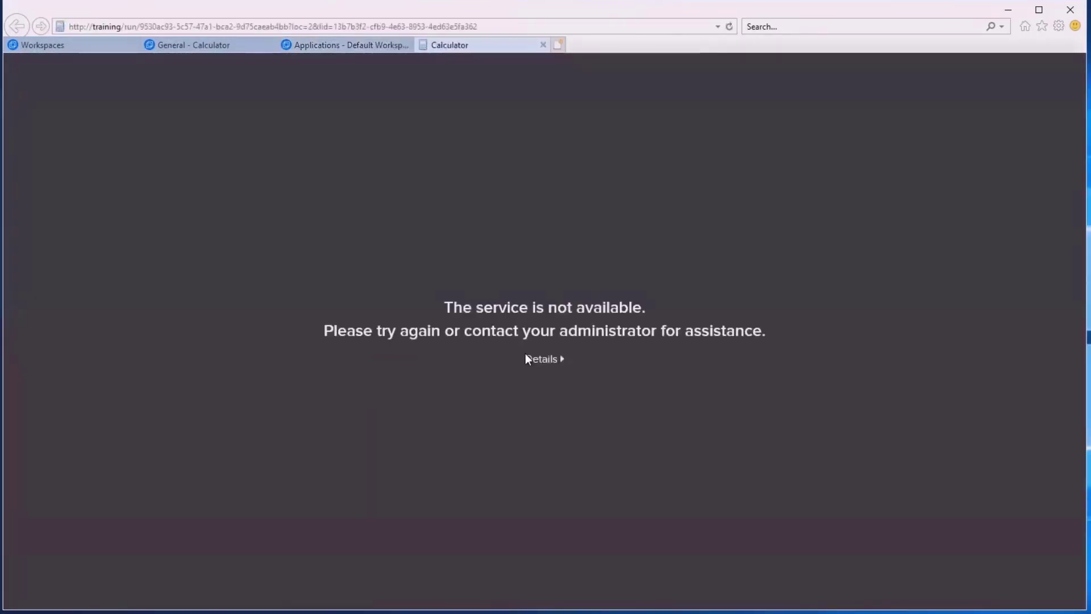
{"action": "left_click", "coordinate": [527, 358]}
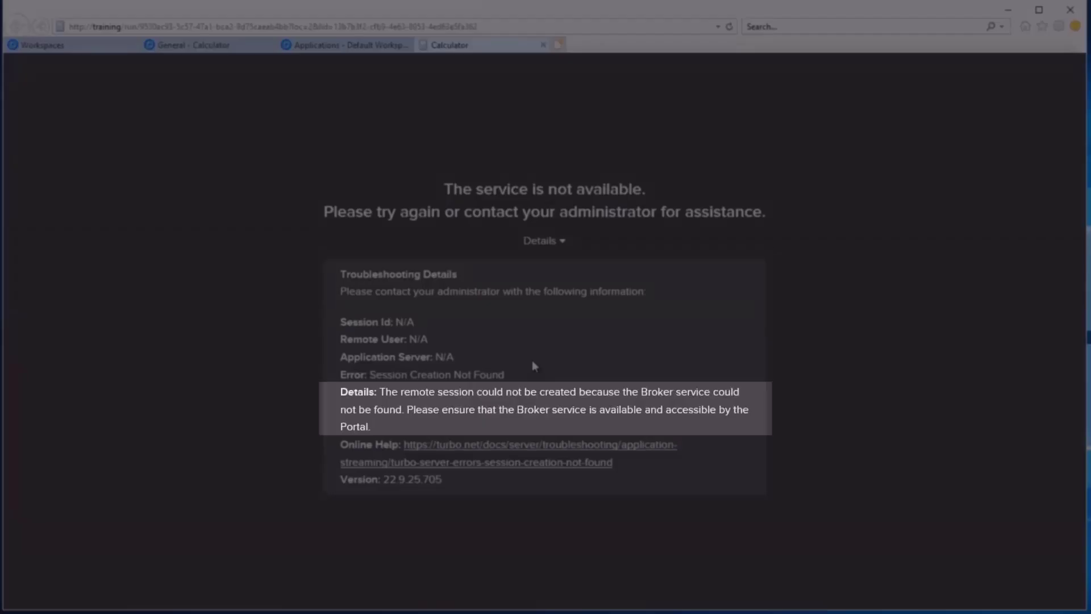
{"action": "key", "text": "ctrl+w"}
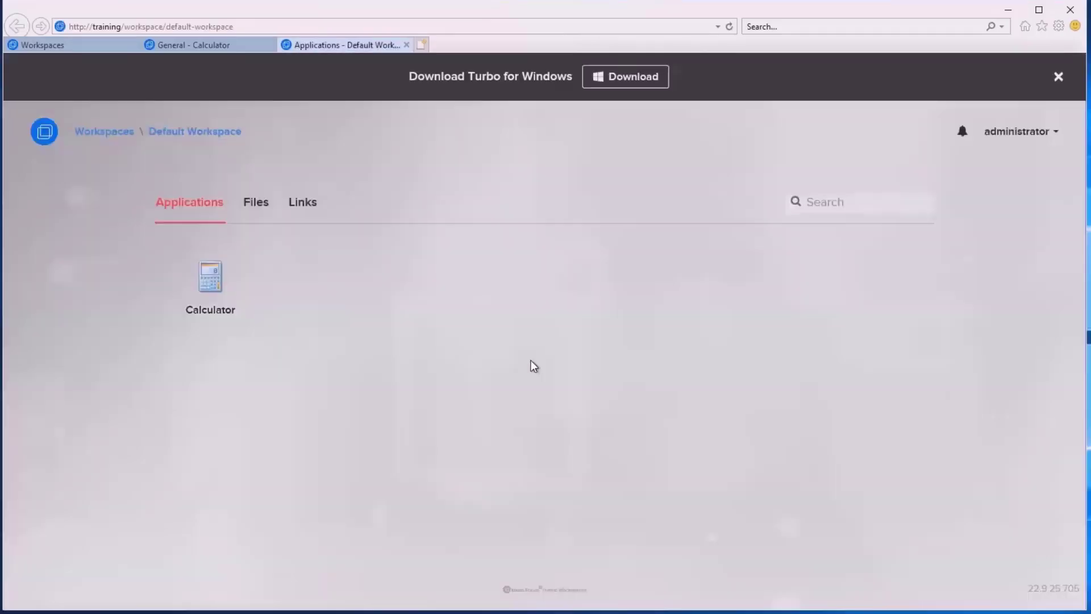
Relaunch Calculator, allowing the launcher program and confirming Run, then reposition its window
{"action": "left_click", "coordinate": [211, 42]}
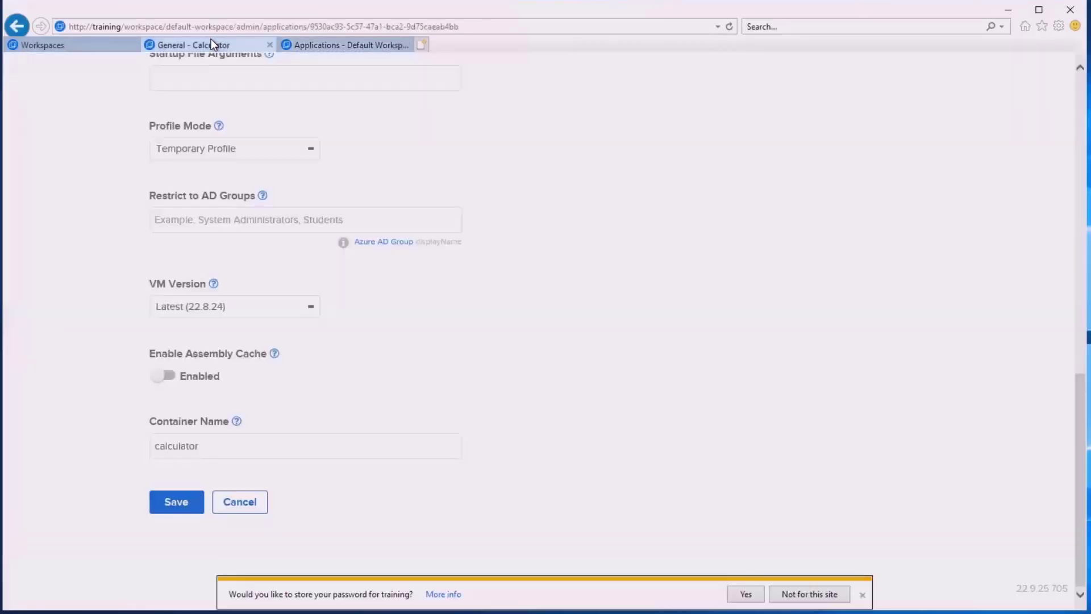
{"action": "left_click", "coordinate": [336, 46]}
{"action": "left_click", "coordinate": [200, 280]}
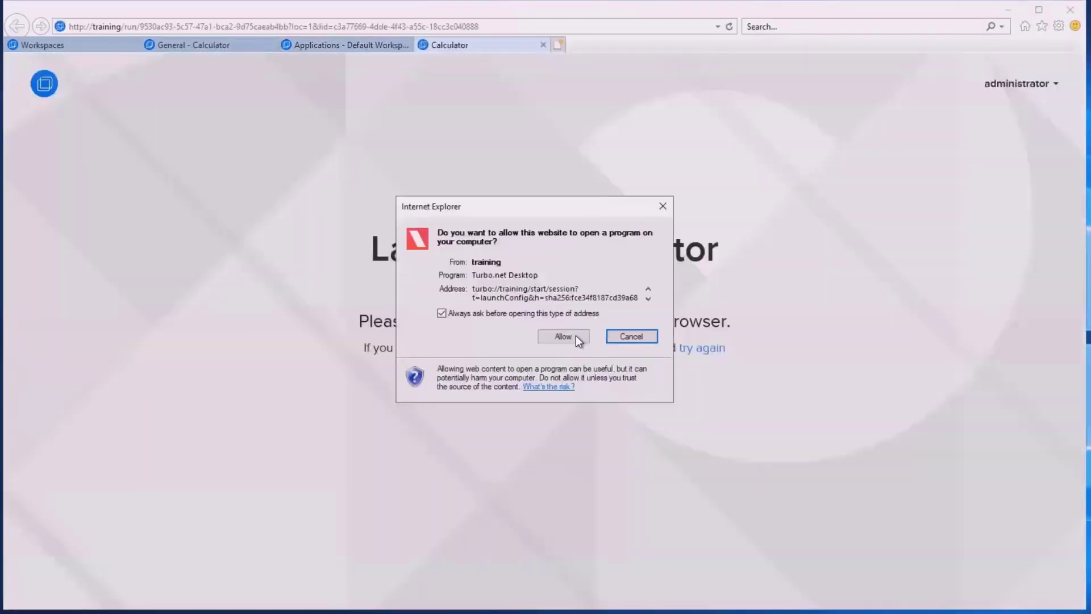
{"action": "left_click", "coordinate": [575, 337]}
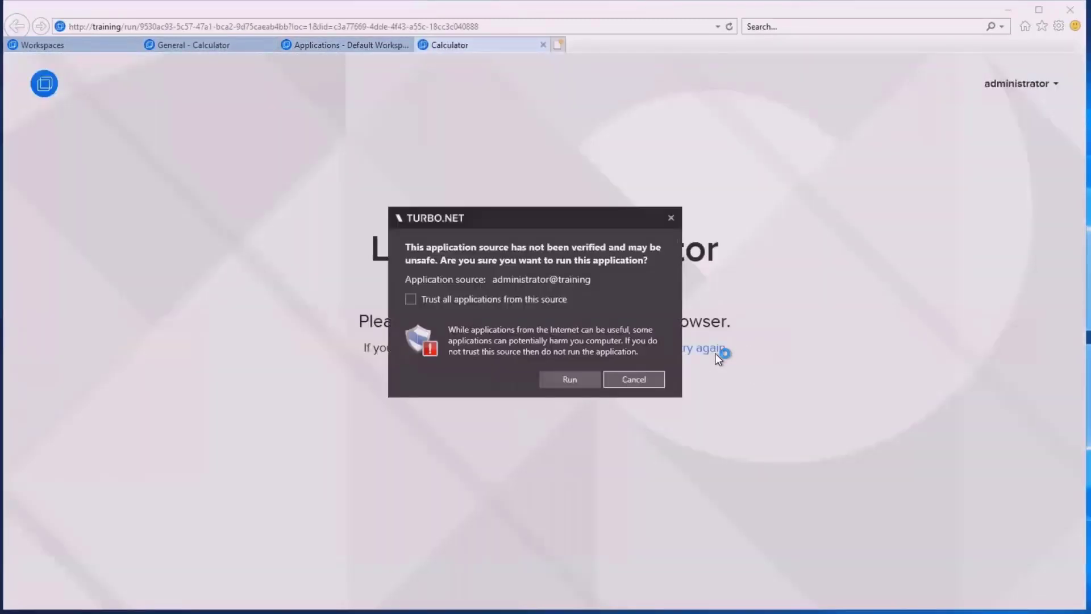
{"action": "left_click", "coordinate": [569, 377]}
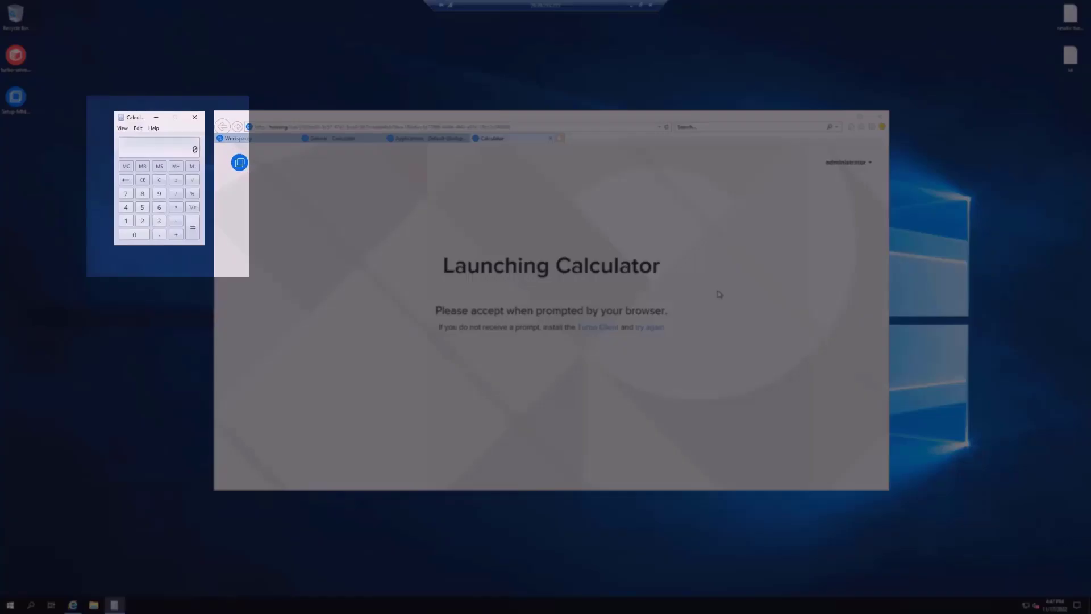
{"action": "left_click_drag", "start_coordinate": [132, 119], "coordinate": [135, 149]}
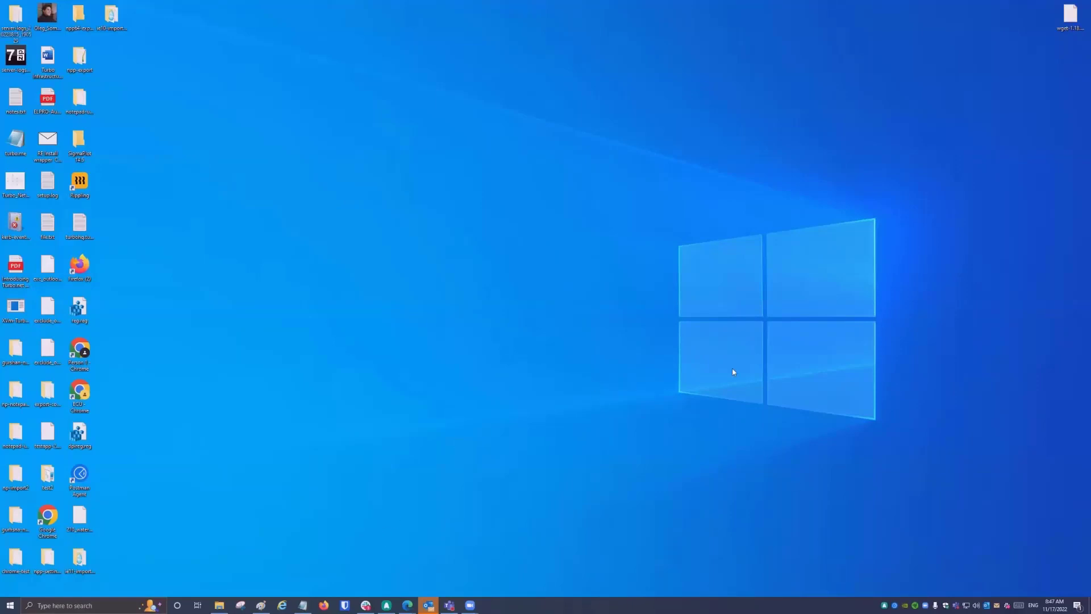
Connect by Remote Desktop to 20.99.243.235, sign in with the server password and accept the certificate warning
{"action": "key", "text": "super+r"}
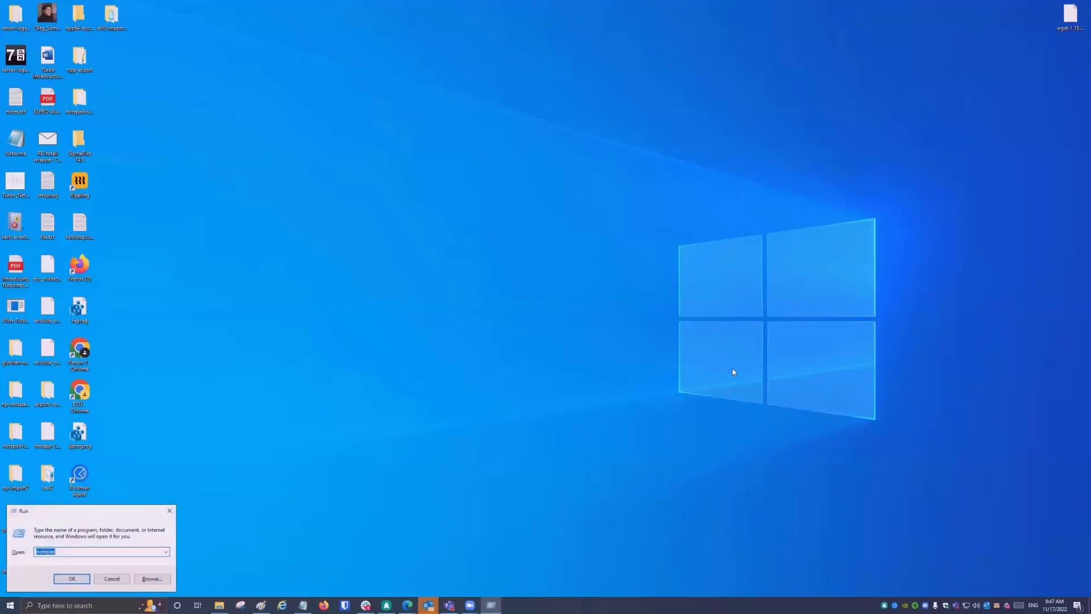
{"action": "key", "text": "Return"}
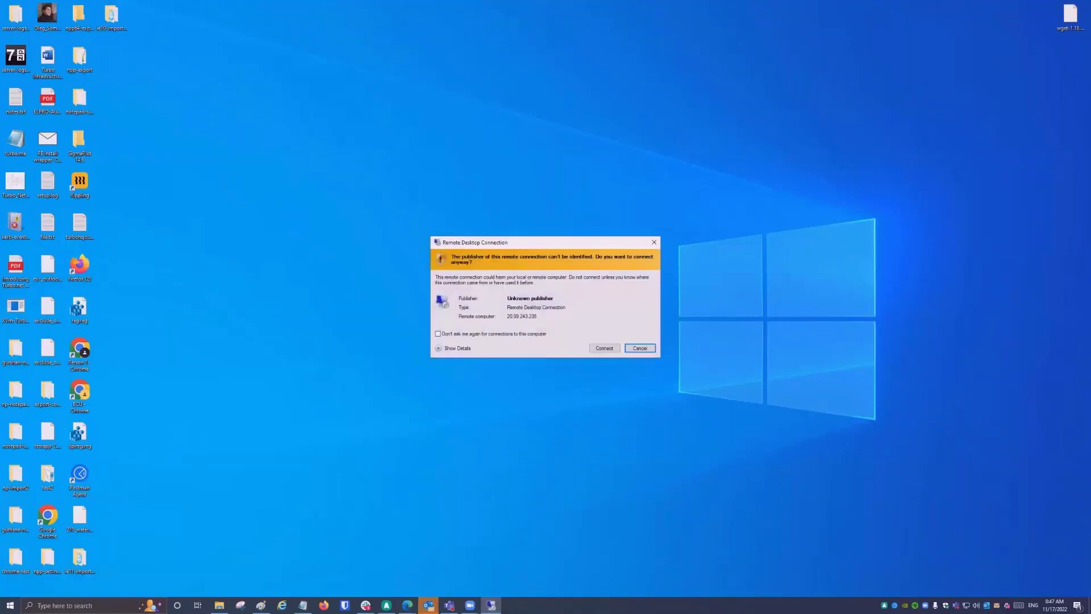
{"action": "key", "text": "Left"}
{"action": "key", "text": "Return"}
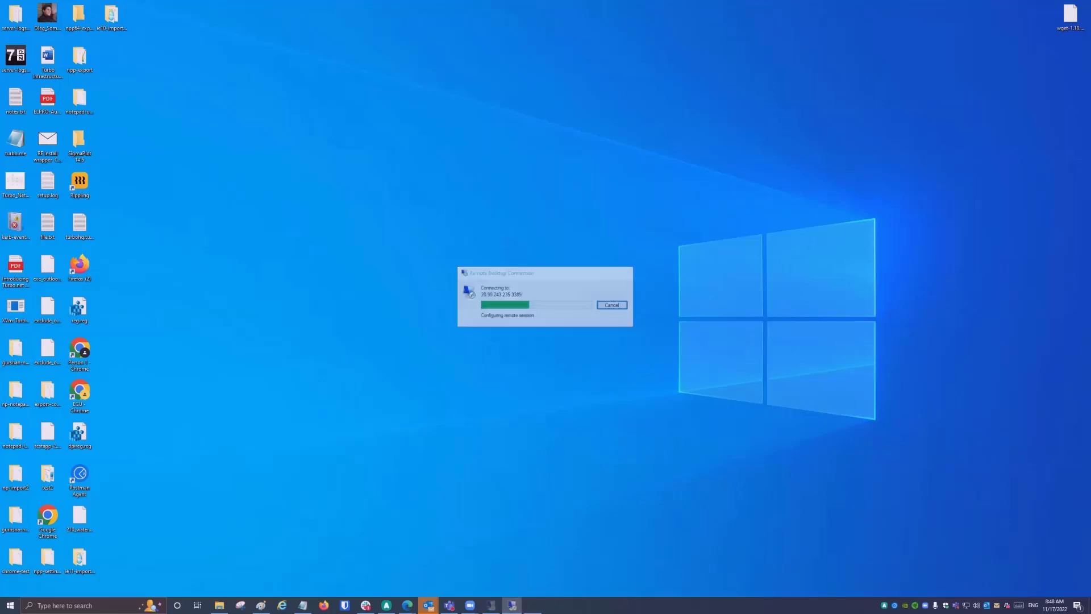
{"action": "type", "text": "••••••••••••••"}
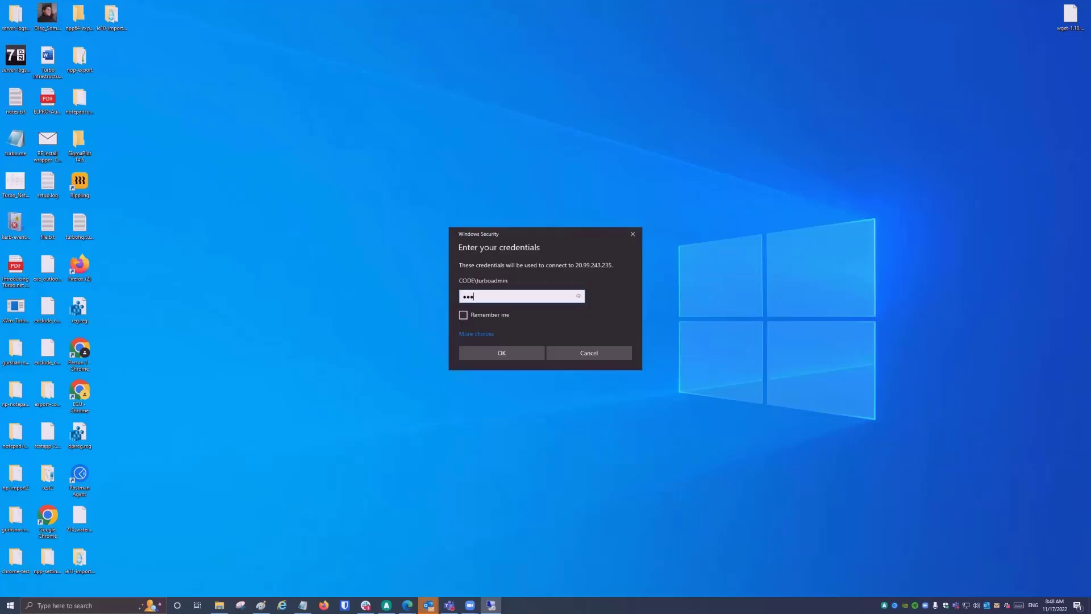
{"action": "key", "text": "Return"}
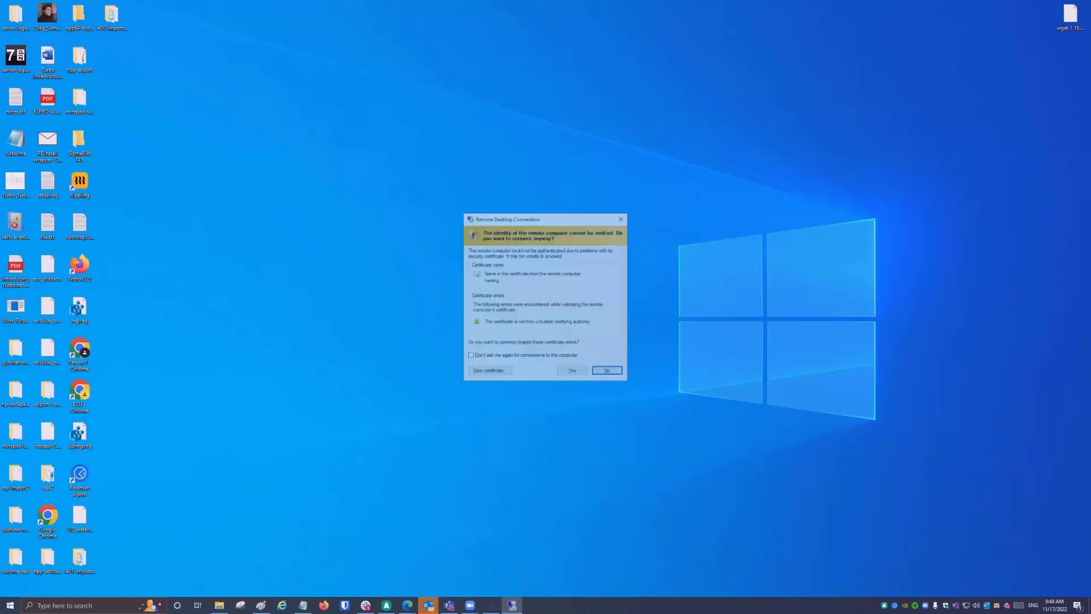
{"action": "key", "text": "Left"}
{"action": "key", "text": "Return"}
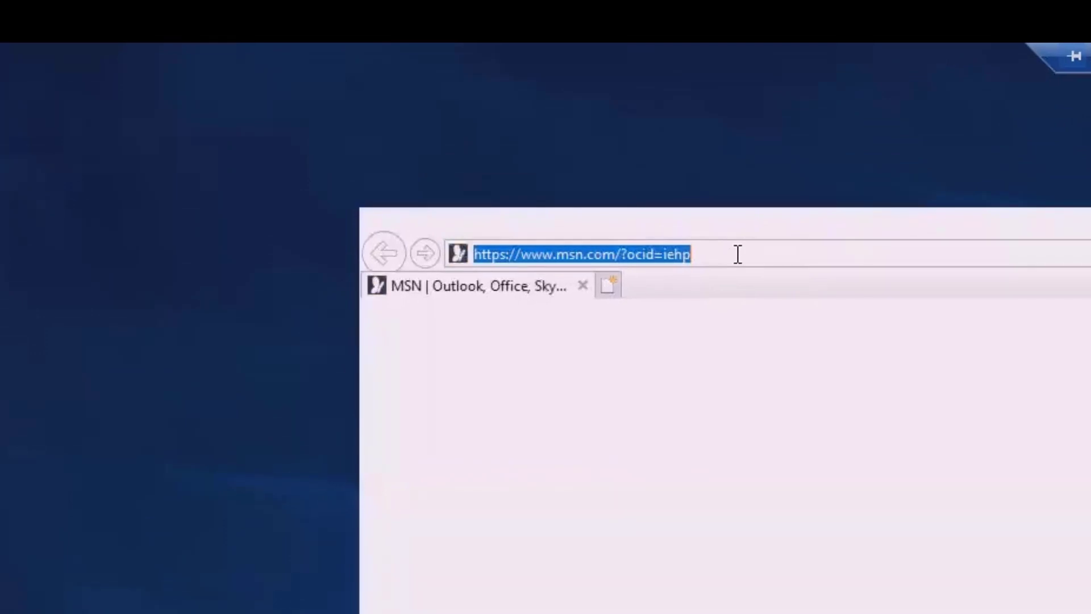
{"action": "type", "text": "http://"}
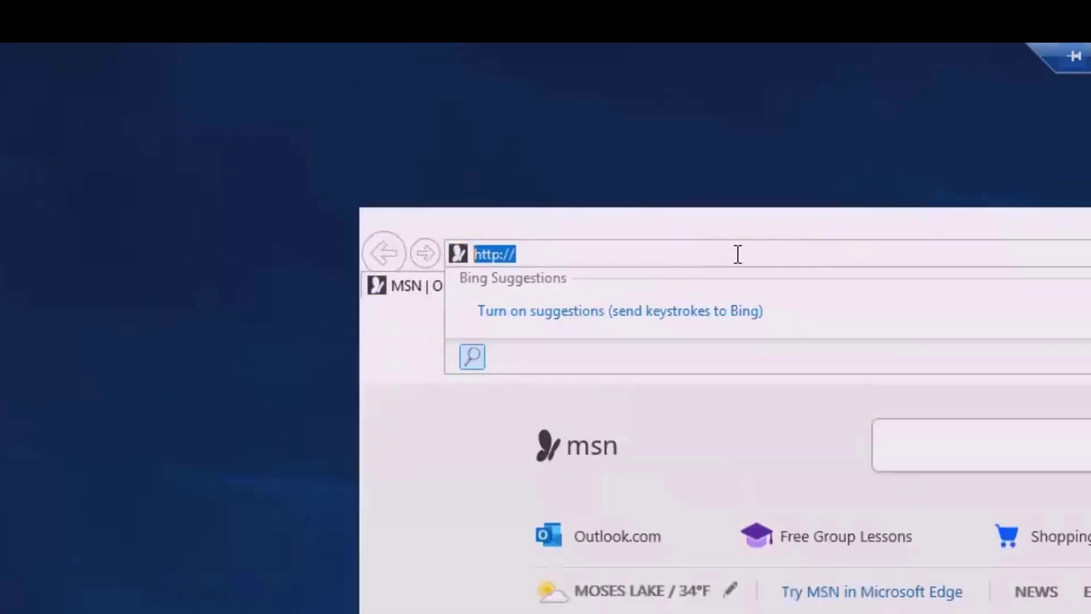
{"action": "type", "text": "training/"}
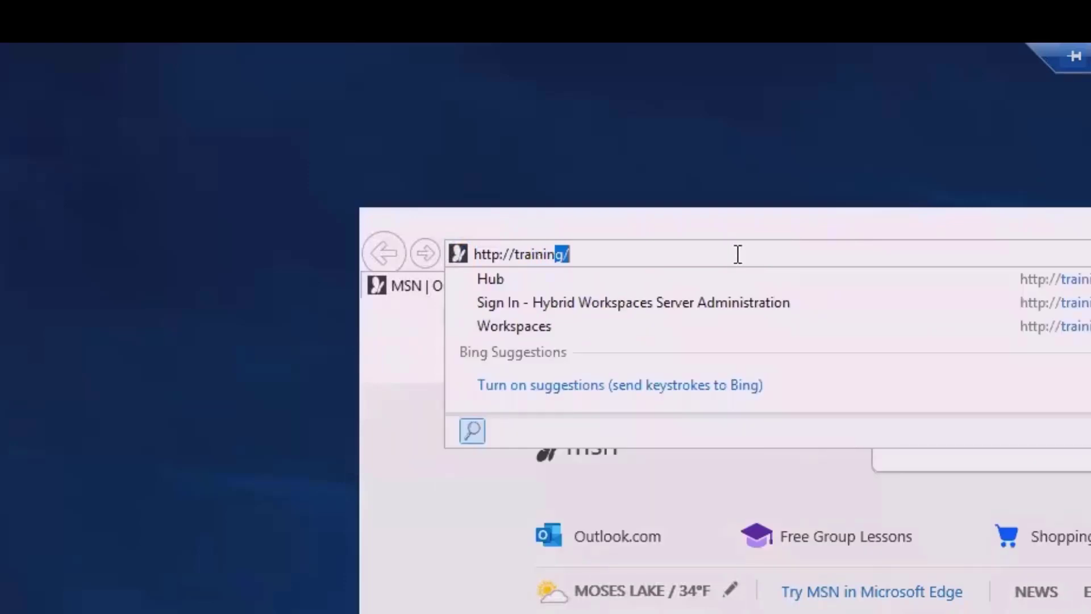
{"action": "key", "text": "Return"}
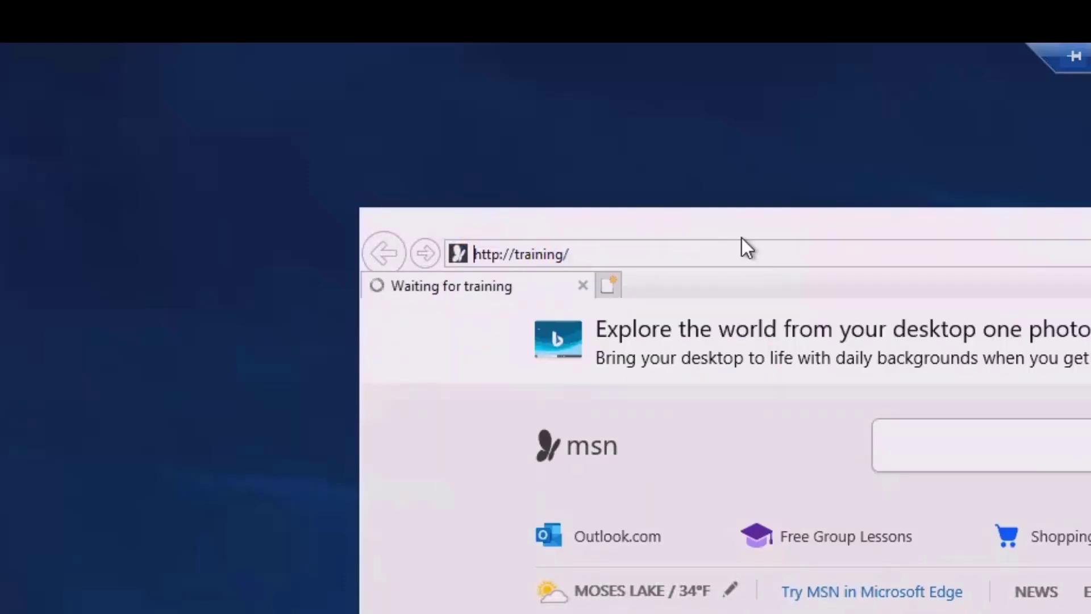
{"action": "left_click", "coordinate": [718, 251]}
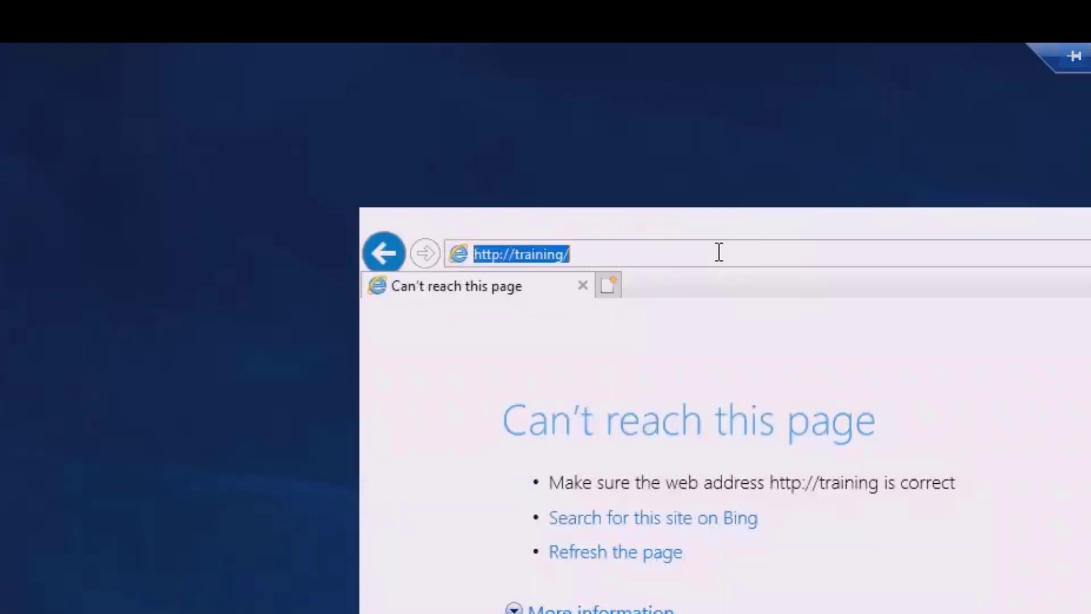
{"action": "key", "text": "Return"}
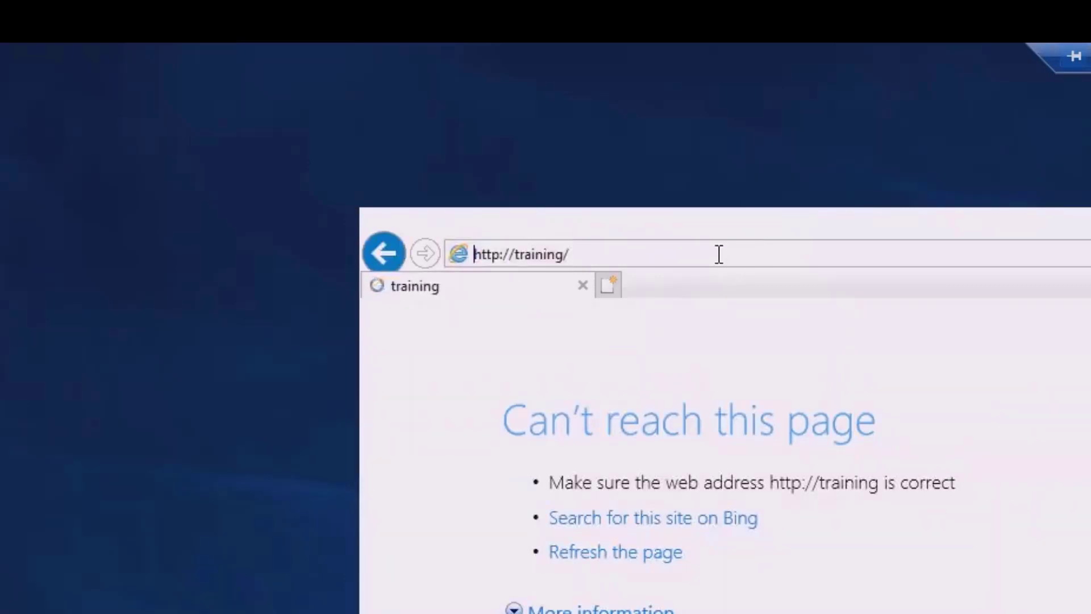
{"action": "left_click", "coordinate": [718, 253]}
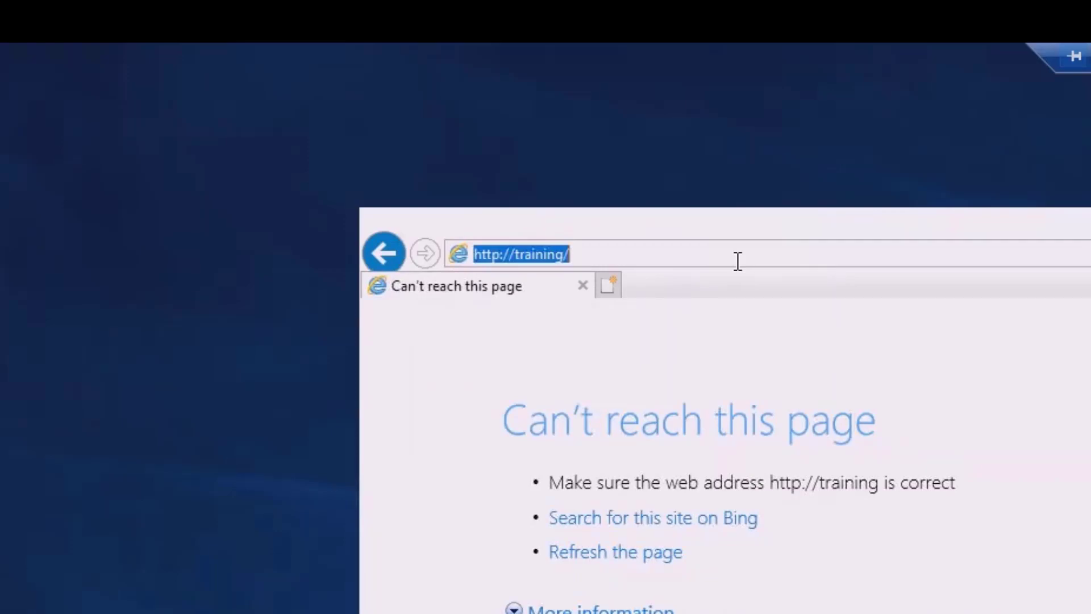
{"action": "key", "text": "Return"}
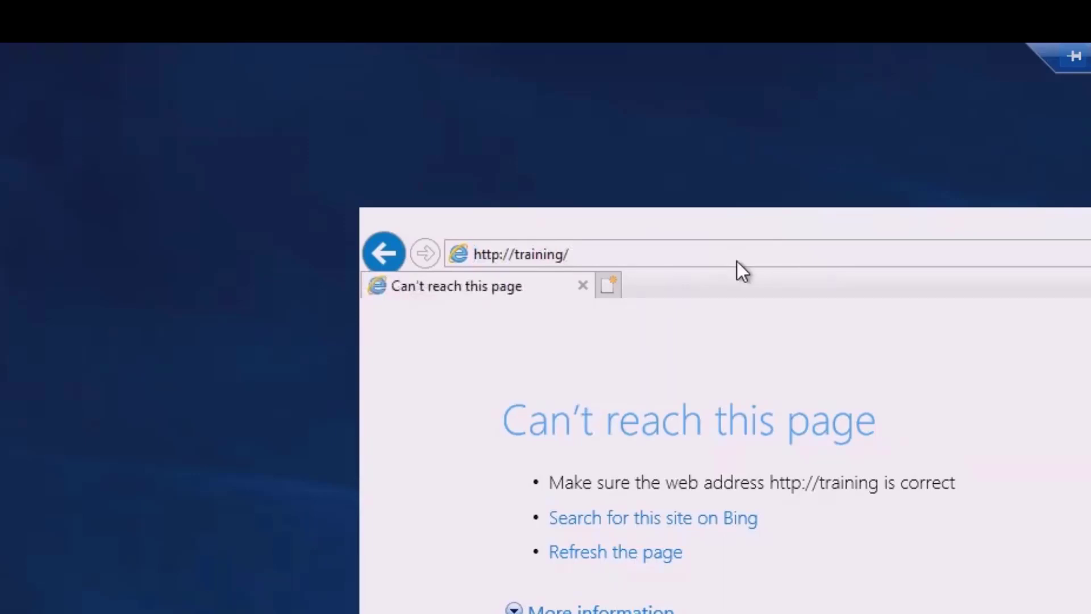
{"action": "left_click", "coordinate": [738, 261]}
{"action": "key", "text": "Return"}
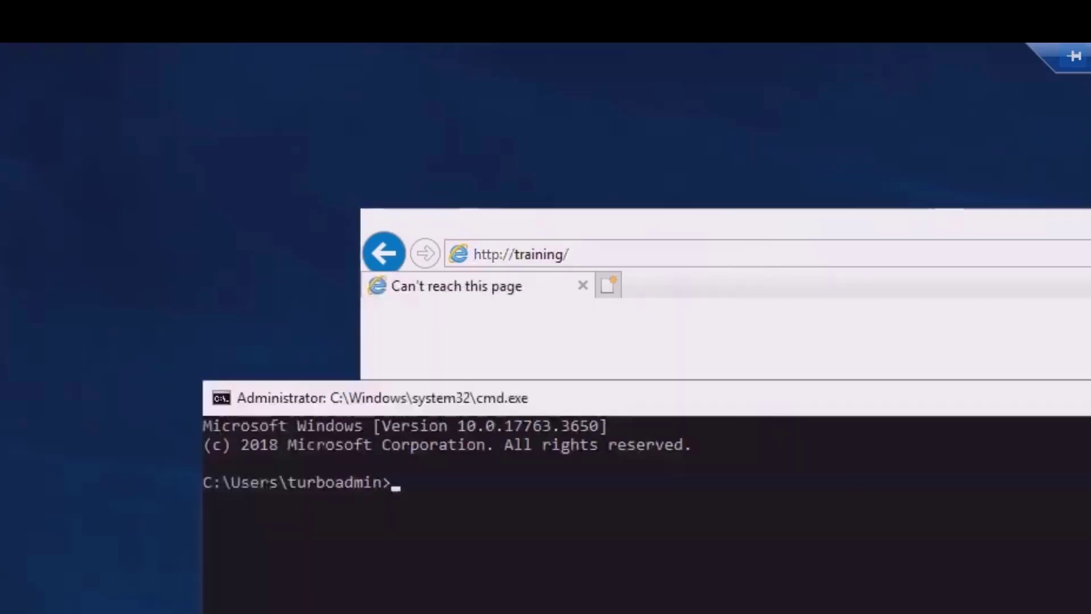
{"action": "left_click", "coordinate": [768, 611]}
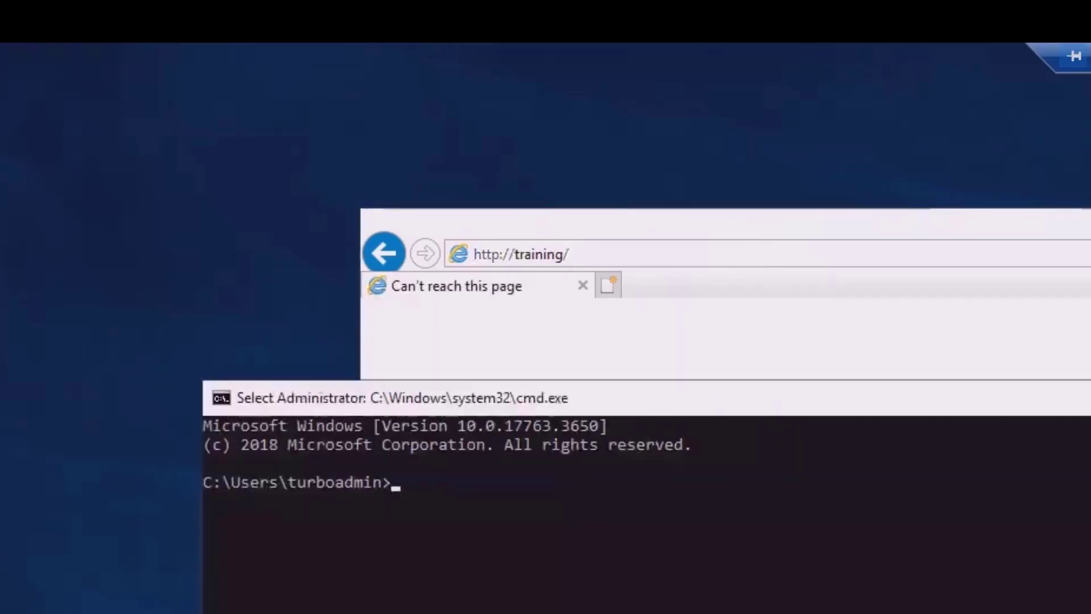
{"action": "type", "text": "set "}
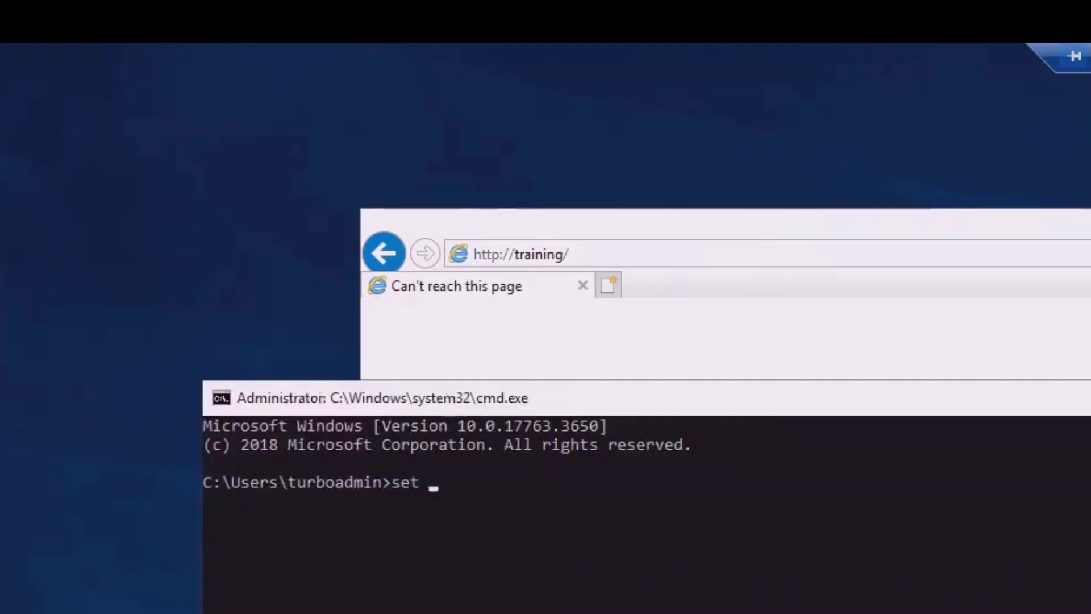
{"action": "type", "text": "computer"}
{"action": "key", "text": "Return"}
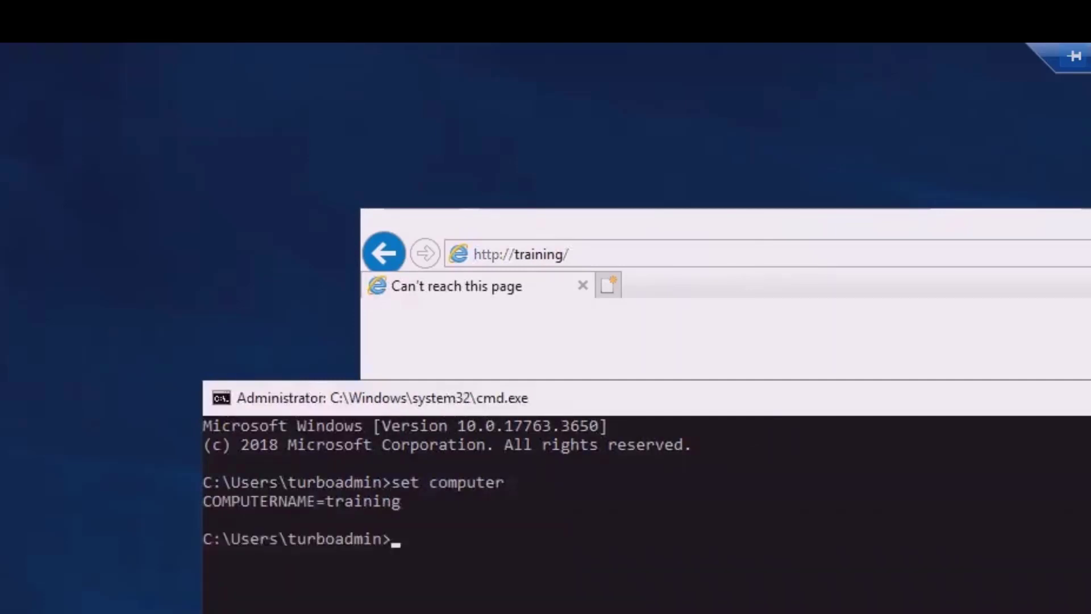
{"action": "left_click", "coordinate": [1004, 263]}
{"action": "key", "text": "Return"}
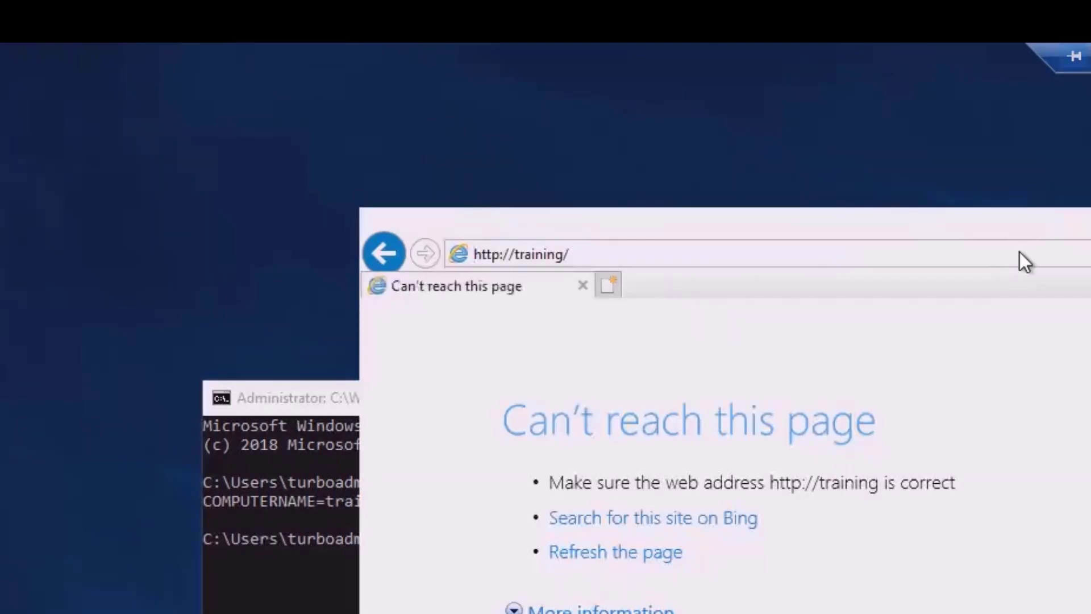
{"action": "left_click", "coordinate": [229, 498]}
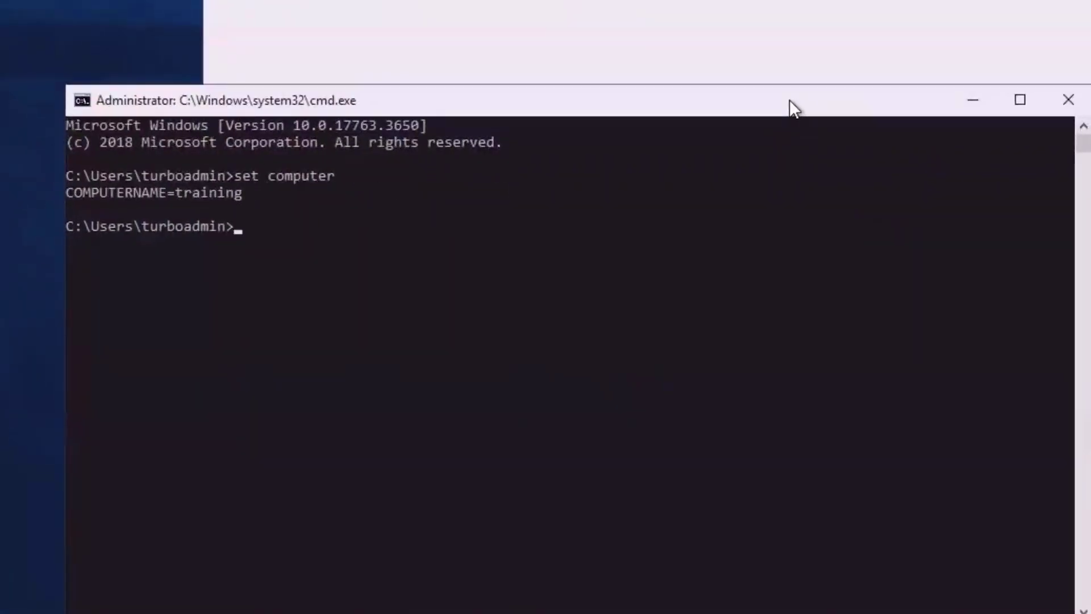
{"action": "left_click", "coordinate": [715, 540]}
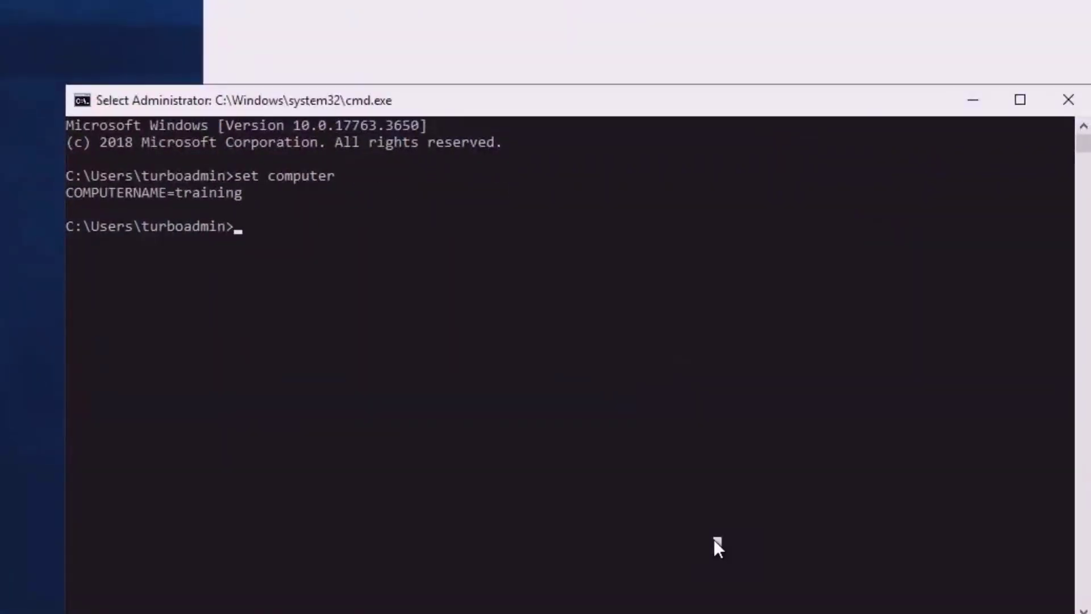
Query the mfdc service status repeatedly, then run 'sc start mfdc' so it reports START_PENDING
{"action": "type", "text": "sc query "}
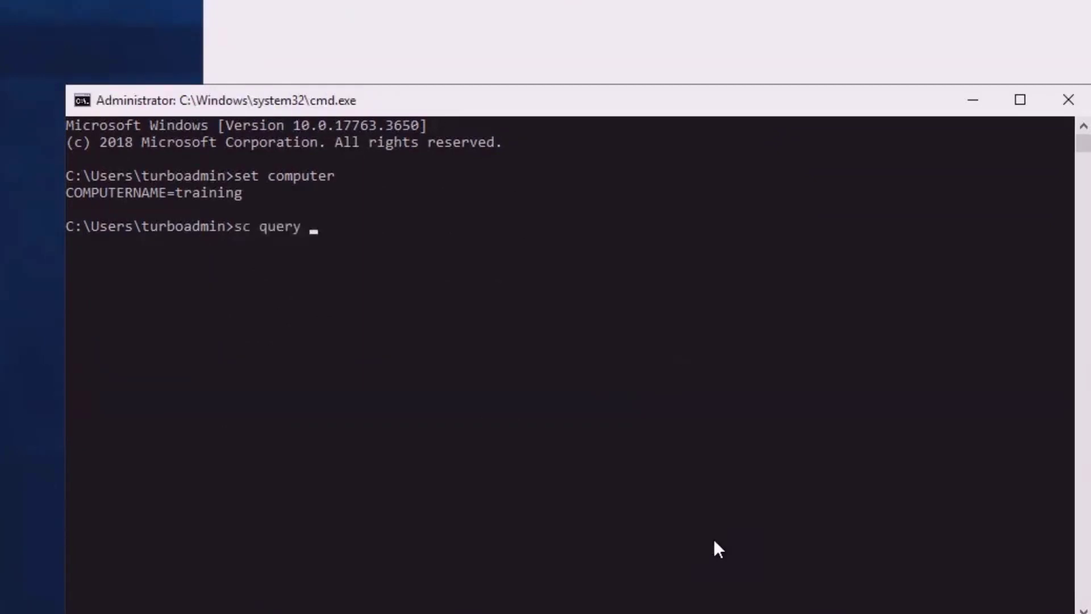
{"action": "type", "text": "mfdc"}
{"action": "key", "text": "Return"}
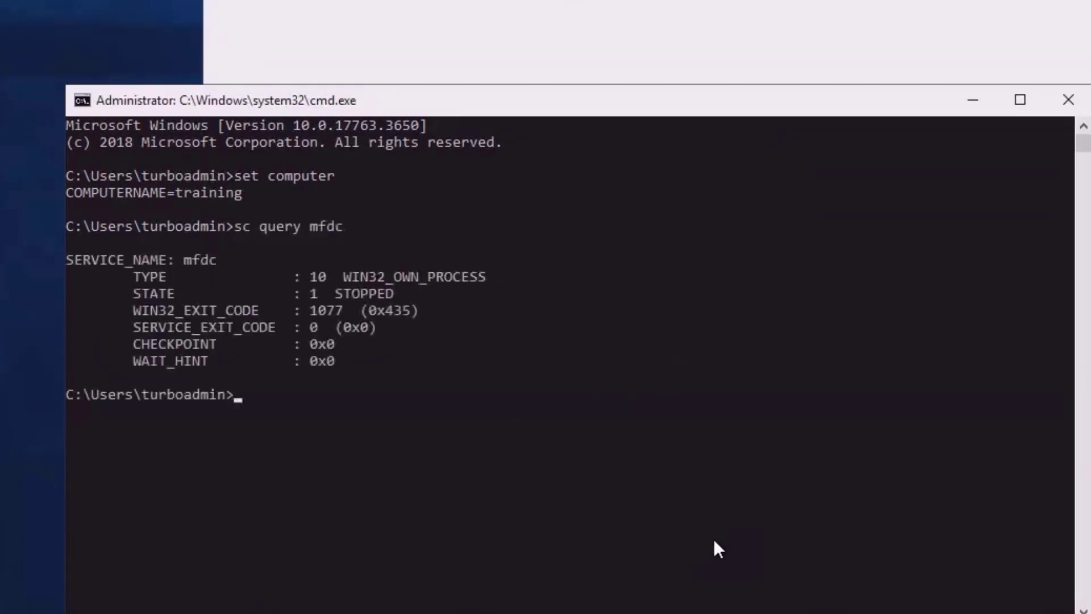
{"action": "key", "text": "Up"}
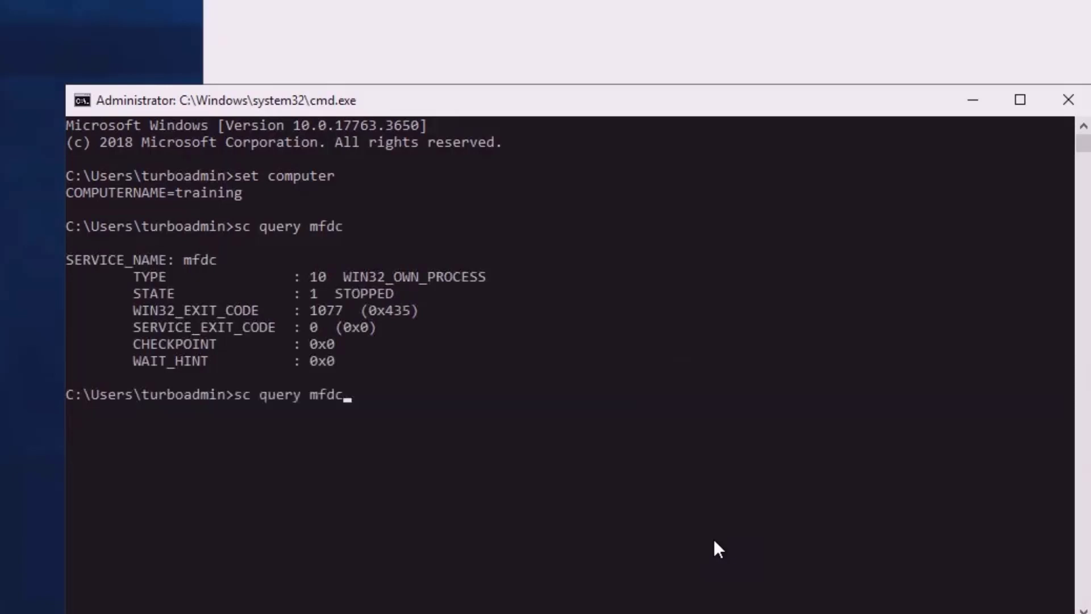
{"action": "key", "text": "Return"}
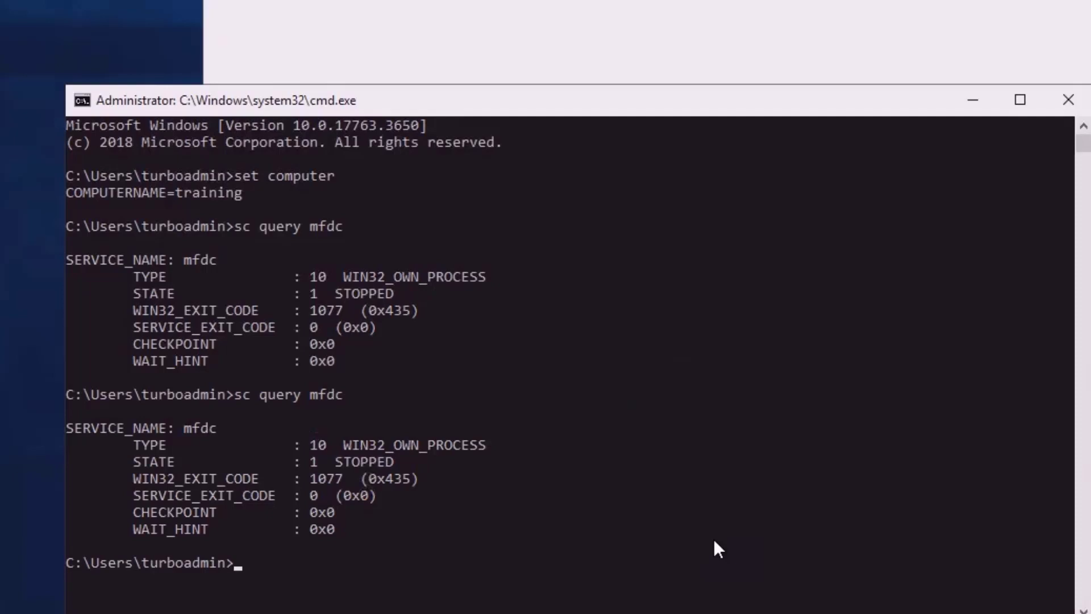
{"action": "key", "text": "Up"}
{"action": "key", "text": "Return"}
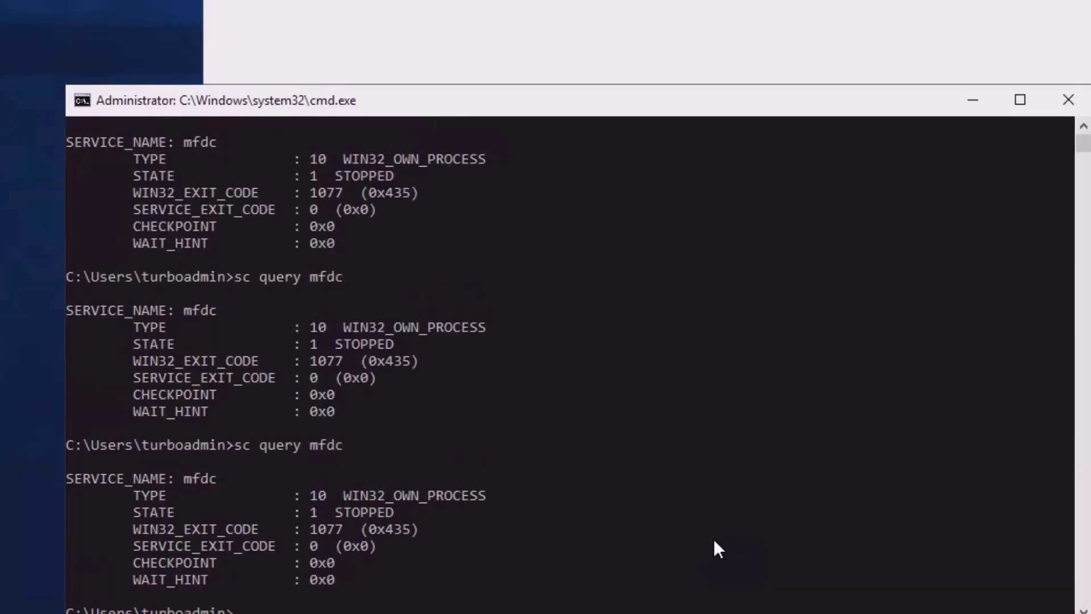
{"action": "key", "text": "Up"}
{"action": "key", "text": "Left"}
{"action": "key", "text": "Left"}
{"action": "key", "text": "Left"}
{"action": "key", "text": "Left"}
{"action": "key", "text": "Left"}
{"action": "key", "text": "BackSpace"}
{"action": "key", "text": "BackSpace"}
{"action": "key", "text": "BackSpace"}
{"action": "key", "text": "BackSpace"}
{"action": "key", "text": "BackSpace"}
{"action": "type", "text": "start"}
{"action": "key", "text": "Return"}
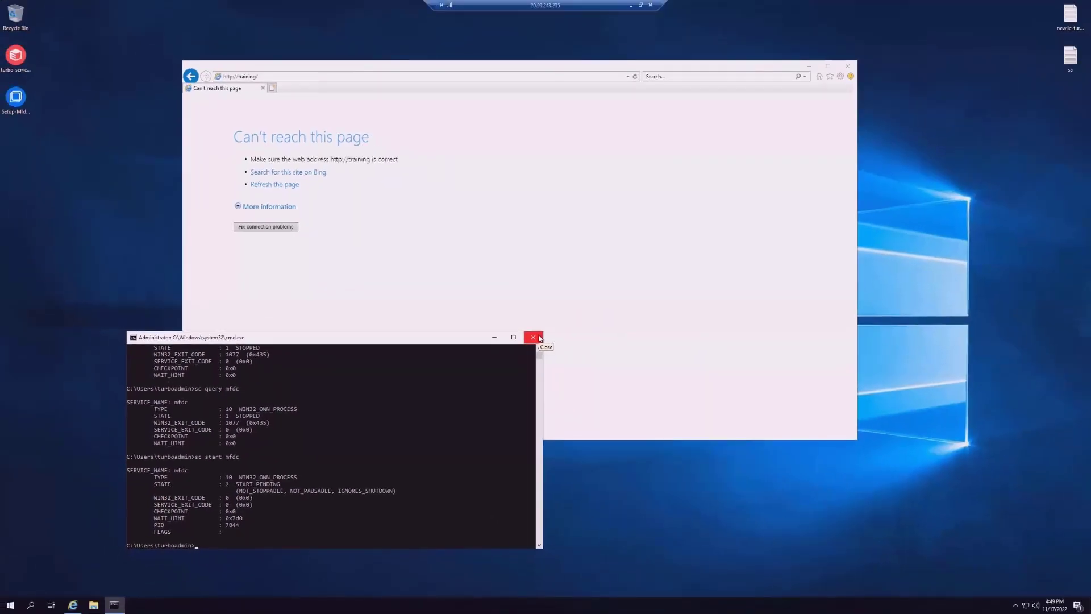
{"action": "type", "text": "c query mfdc"}
{"action": "key", "text": "Return"}
{"action": "left_click", "coordinate": [540, 339]}
{"action": "left_click", "coordinate": [386, 76]}
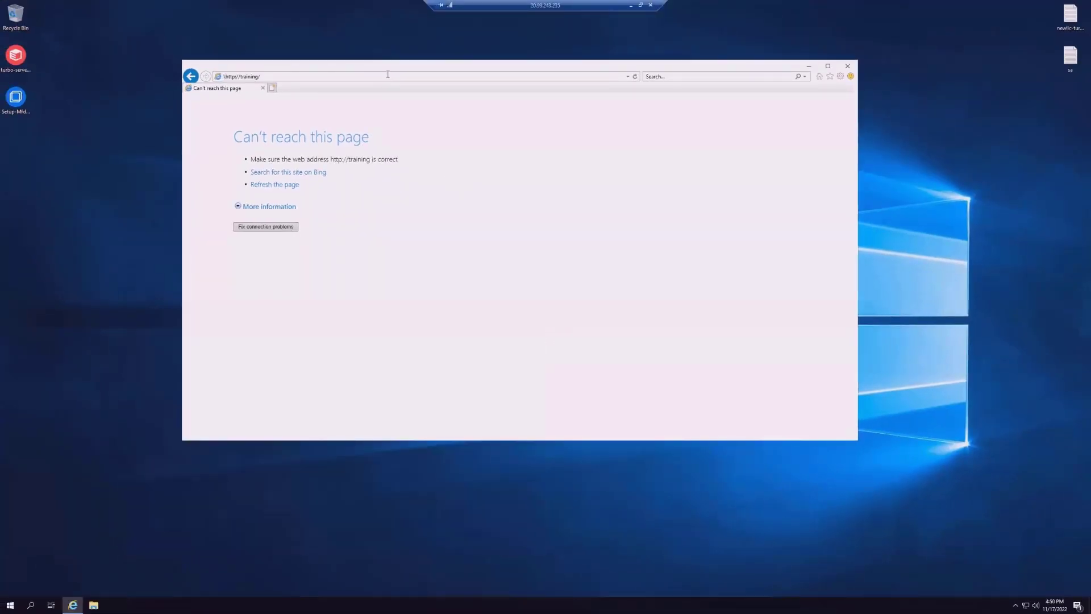
{"action": "key", "text": "Return"}
{"action": "left_click", "coordinate": [387, 77]}
{"action": "key", "text": "Return"}
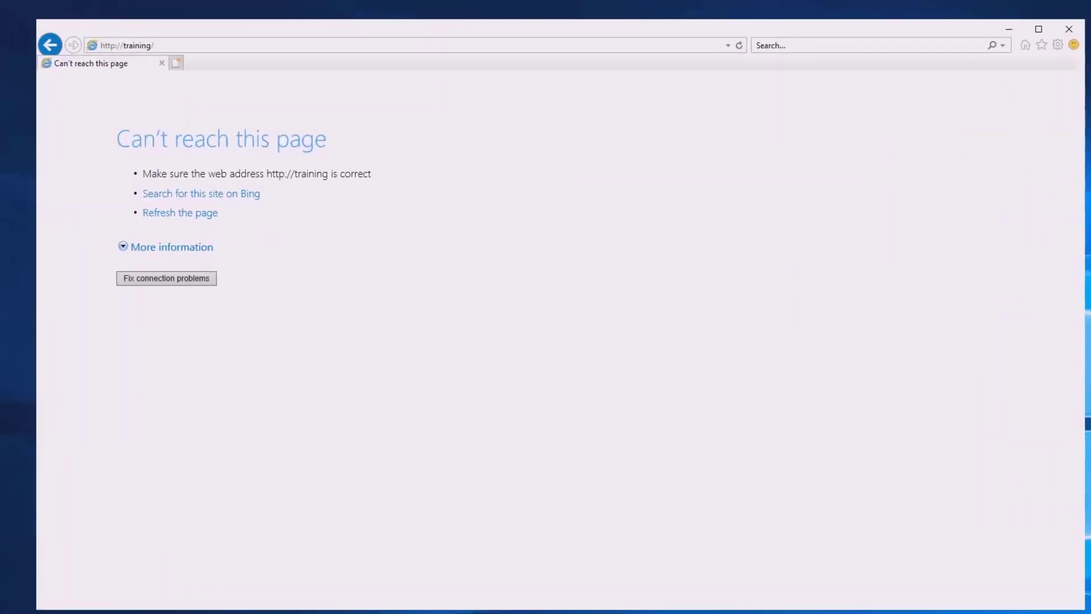
{"action": "left_click", "coordinate": [419, 46]}
{"action": "key", "text": "Return"}
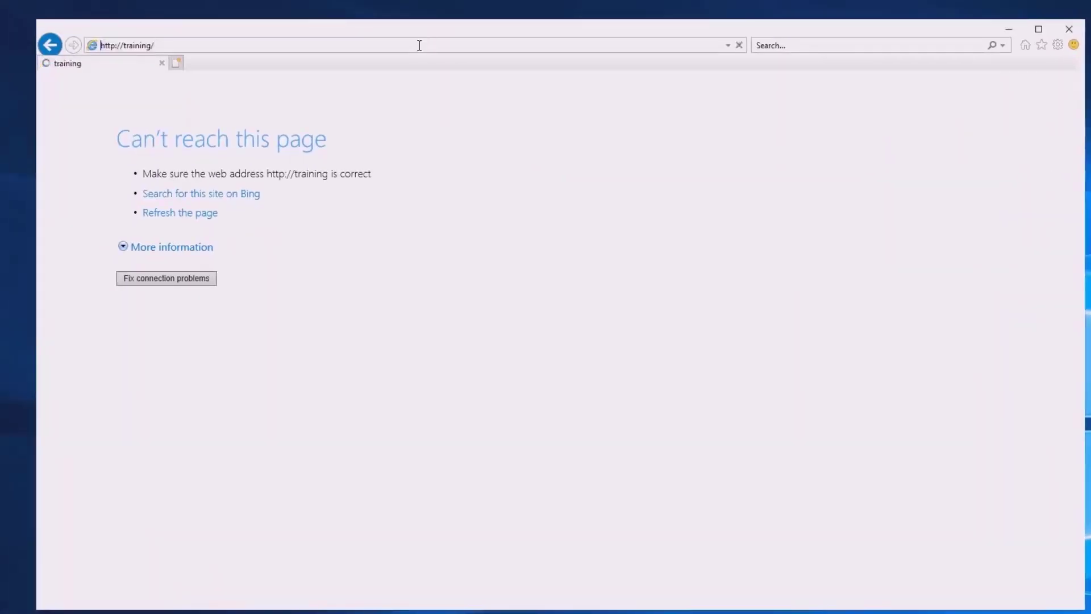
Sign in to the portal as administrator, retyping the password after the first rejected attempt
{"action": "type", "text": "administrator"}
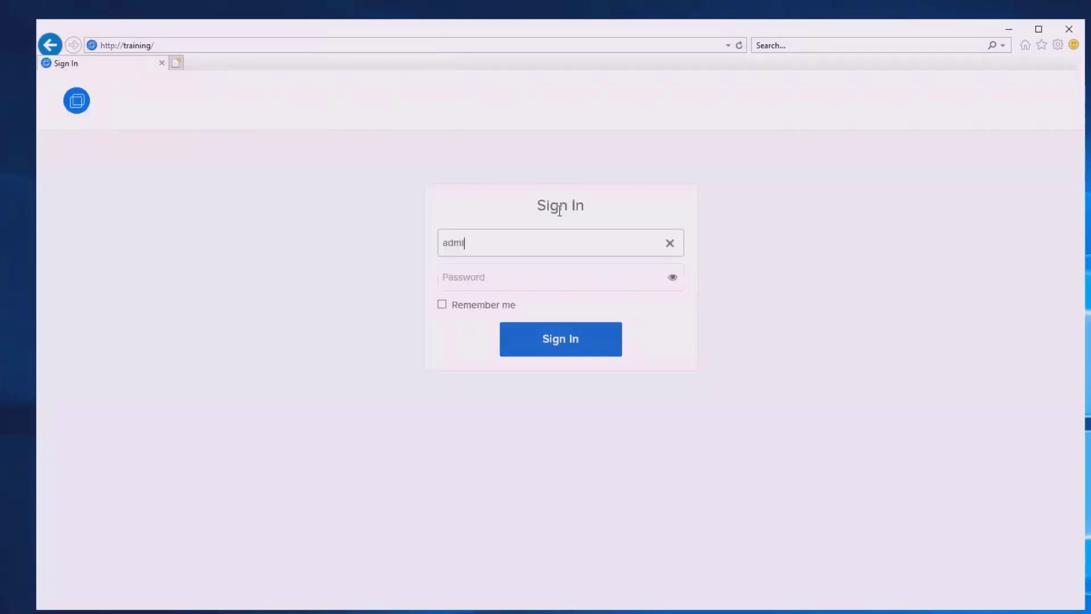
{"action": "key", "text": "Tab"}
{"action": "type", "text": "*********"}
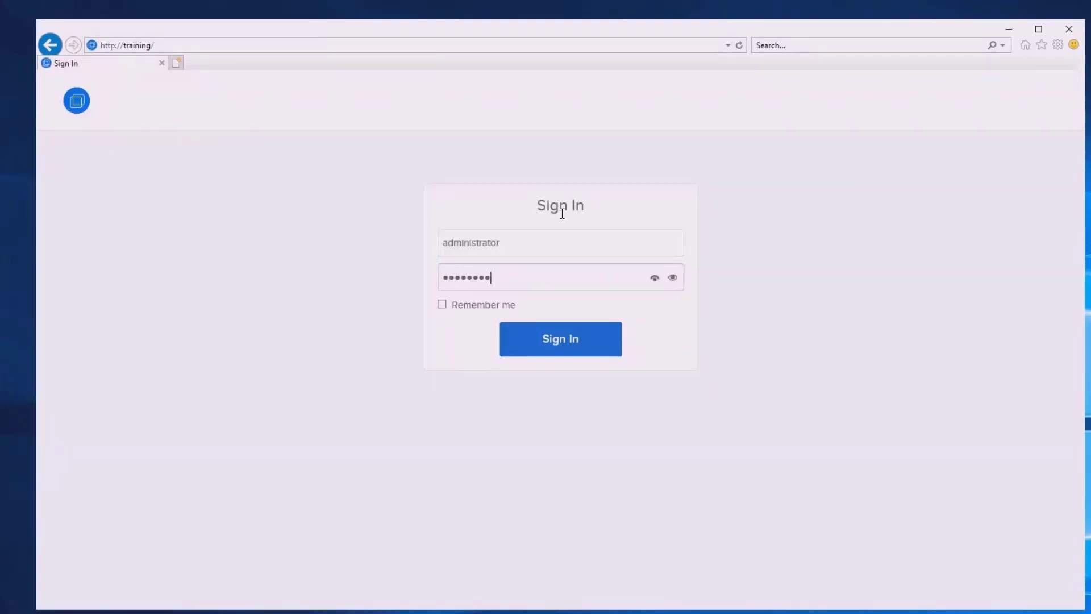
{"action": "key", "text": "Return"}
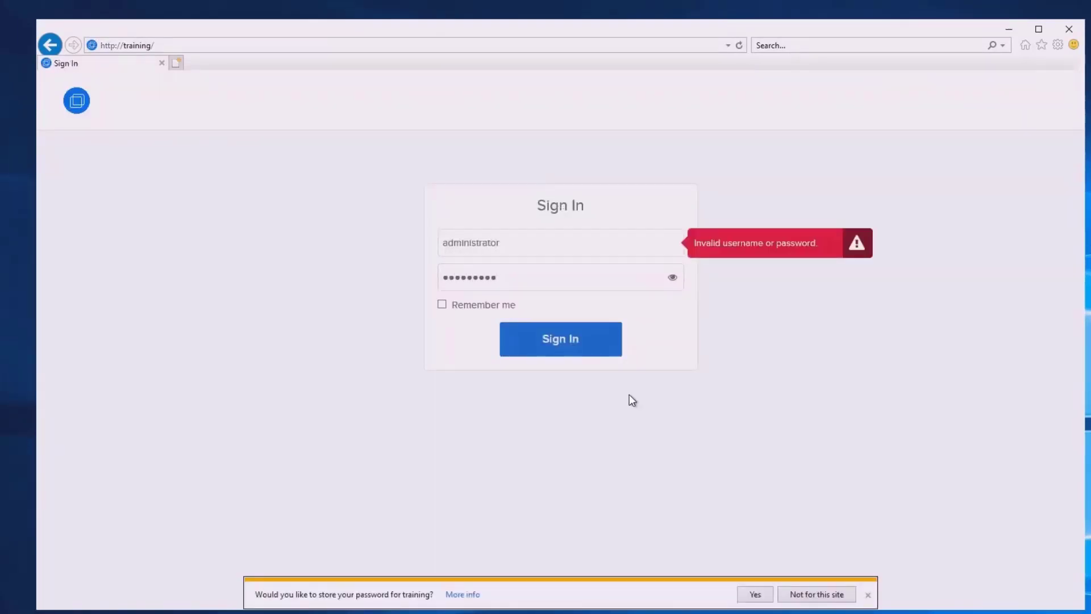
{"action": "double_click", "coordinate": [548, 280]}
{"action": "type", "text": "*******"}
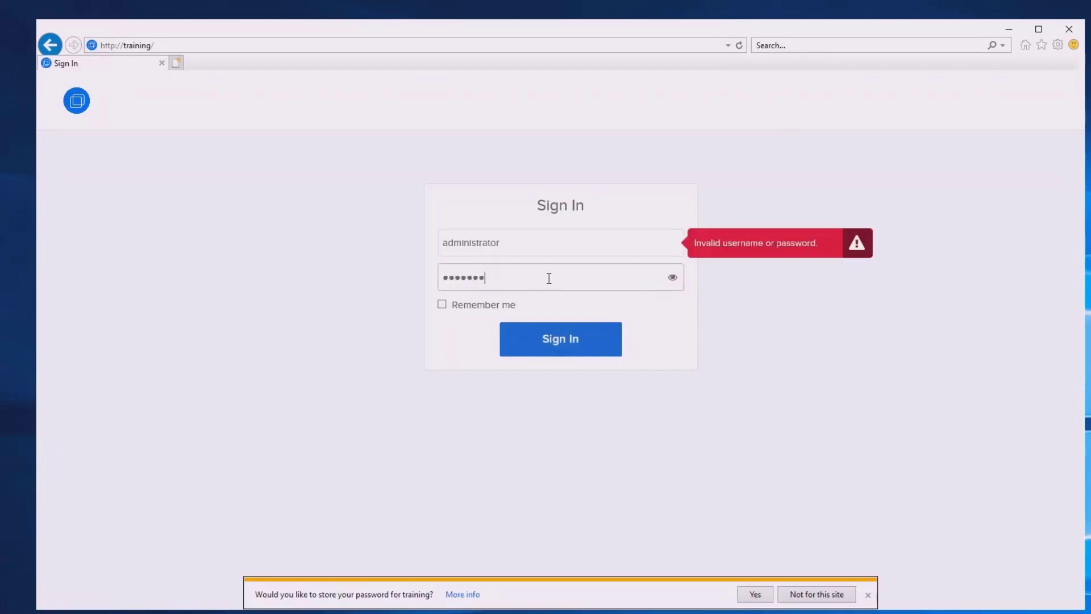
{"action": "type", "text": "*******"}
{"action": "key", "text": "Return"}
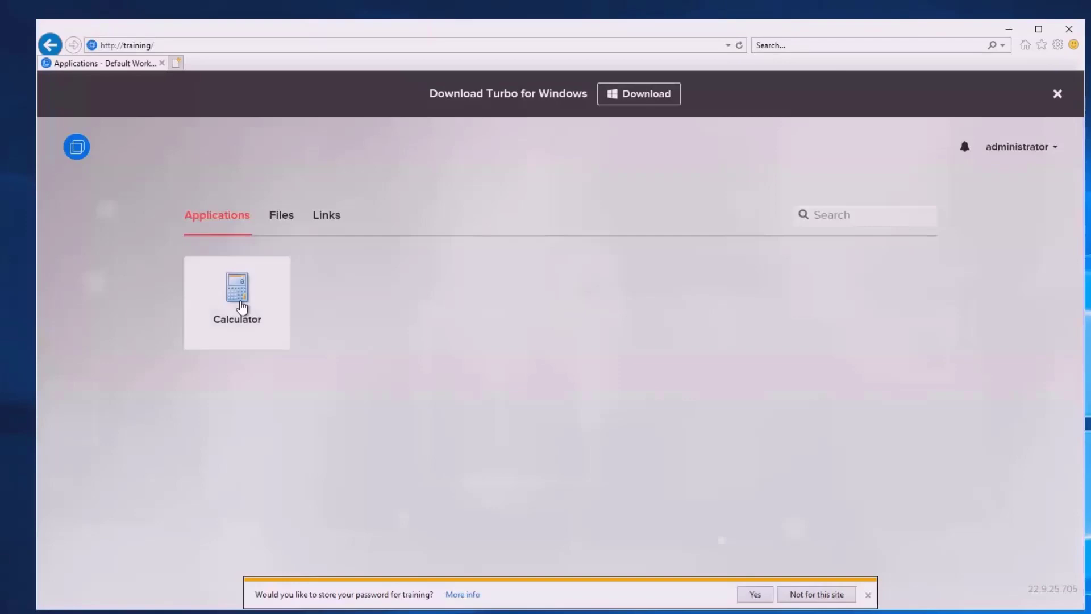
{"action": "left_click", "coordinate": [240, 307]}
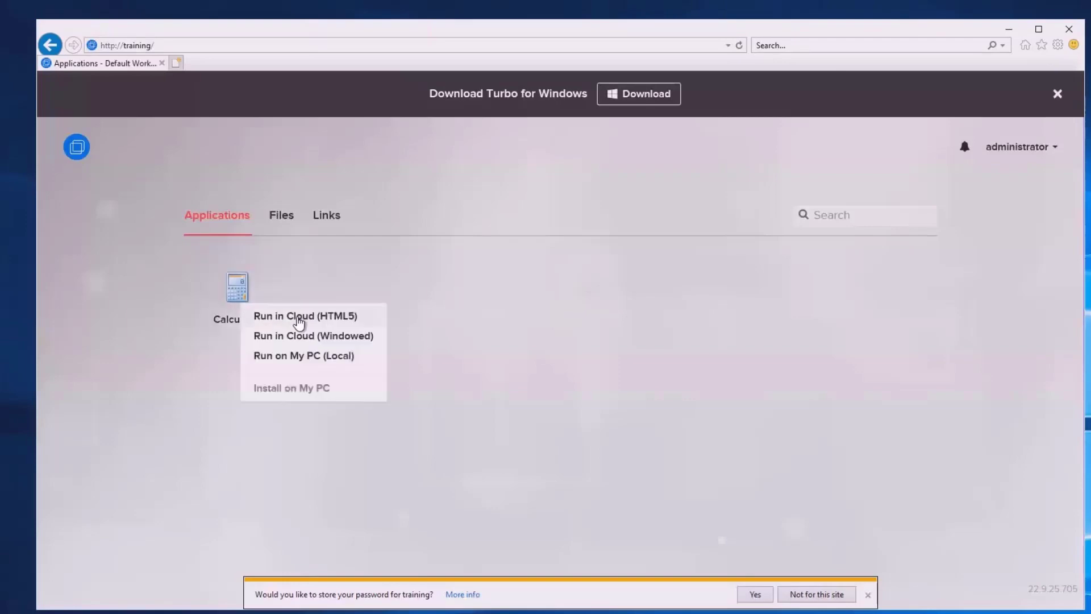
{"action": "left_click", "coordinate": [299, 318]}
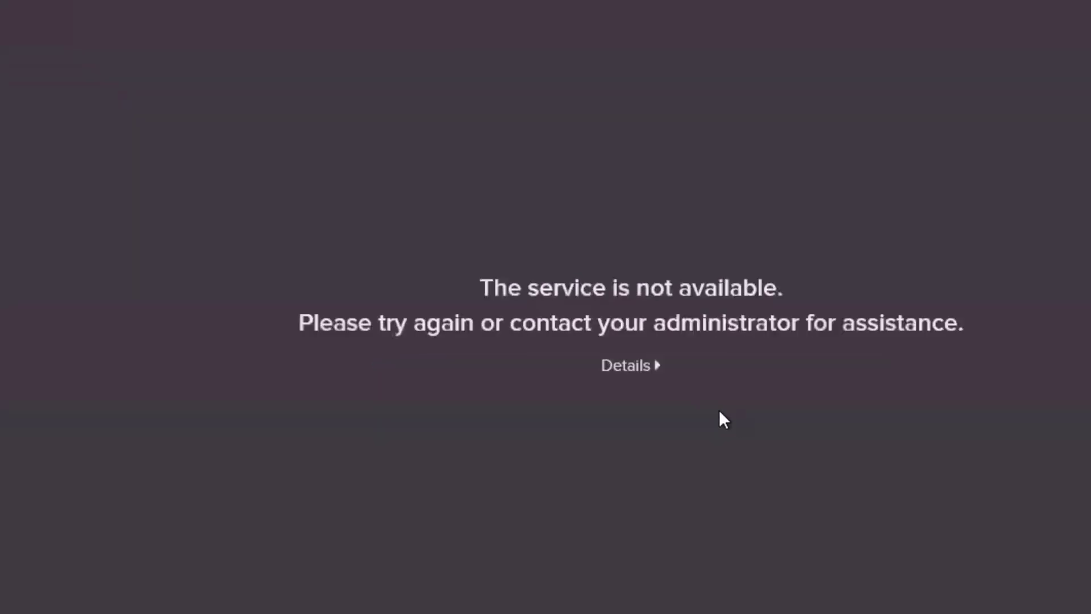
{"action": "left_click", "coordinate": [633, 365]}
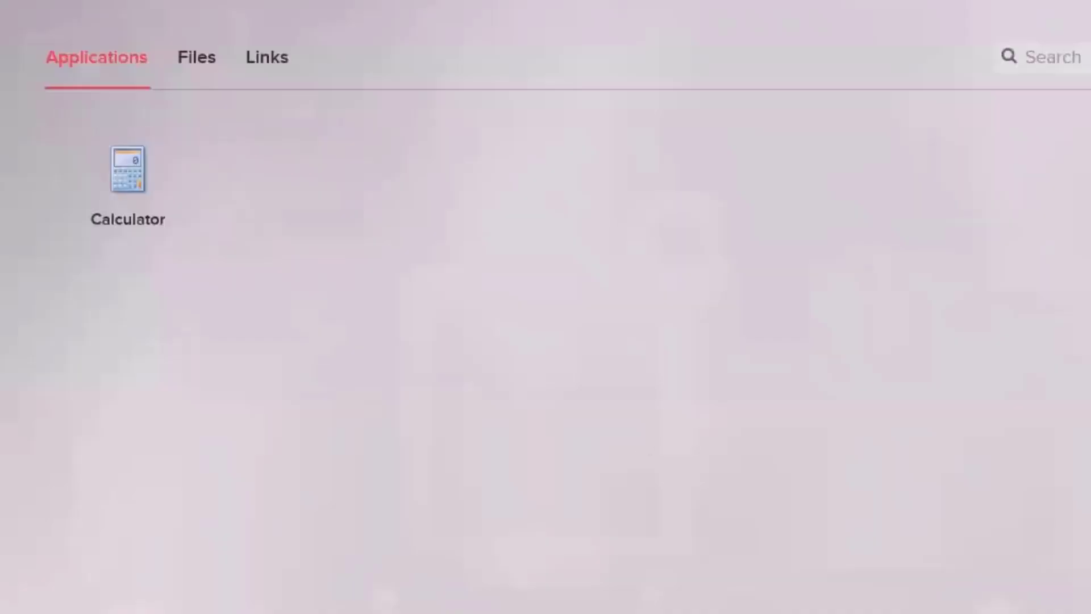
{"action": "left_click", "coordinate": [134, 181]}
{"action": "left_click", "coordinate": [208, 204]}
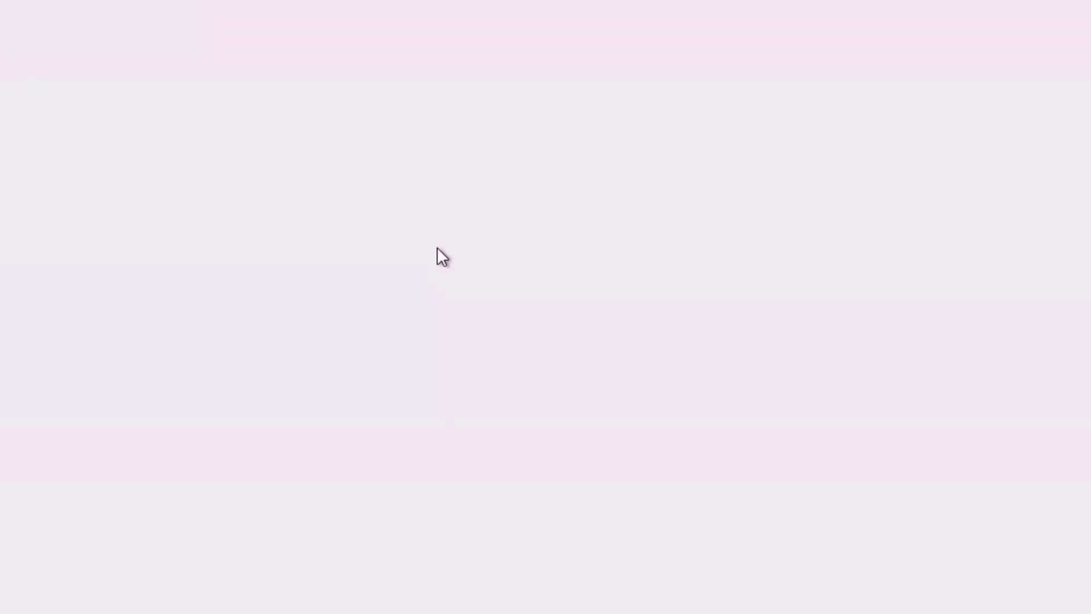
{"action": "left_click", "coordinate": [627, 366]}
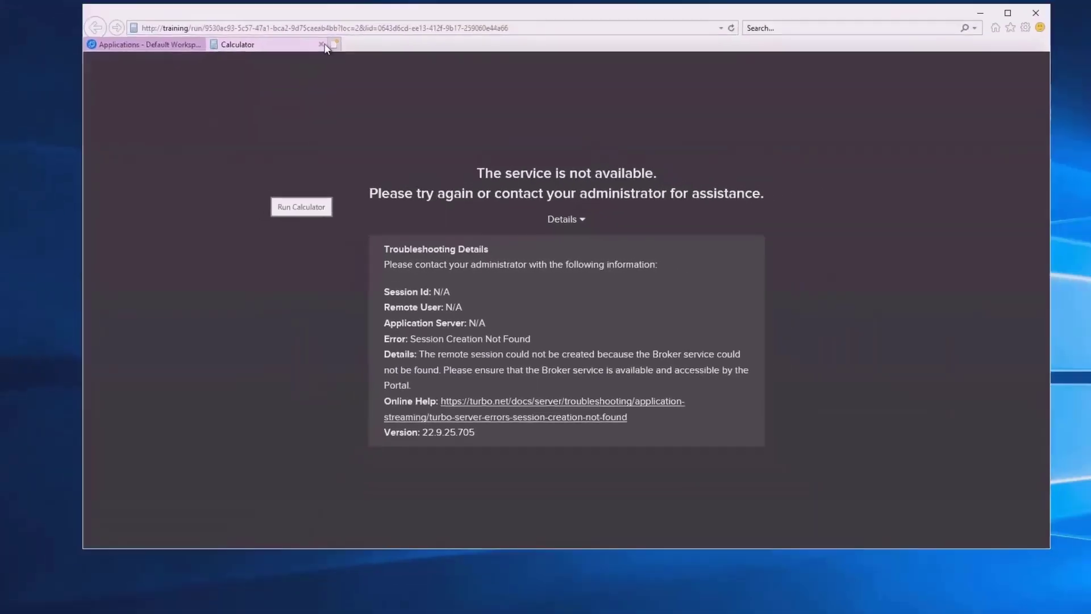
{"action": "left_click", "coordinate": [323, 45]}
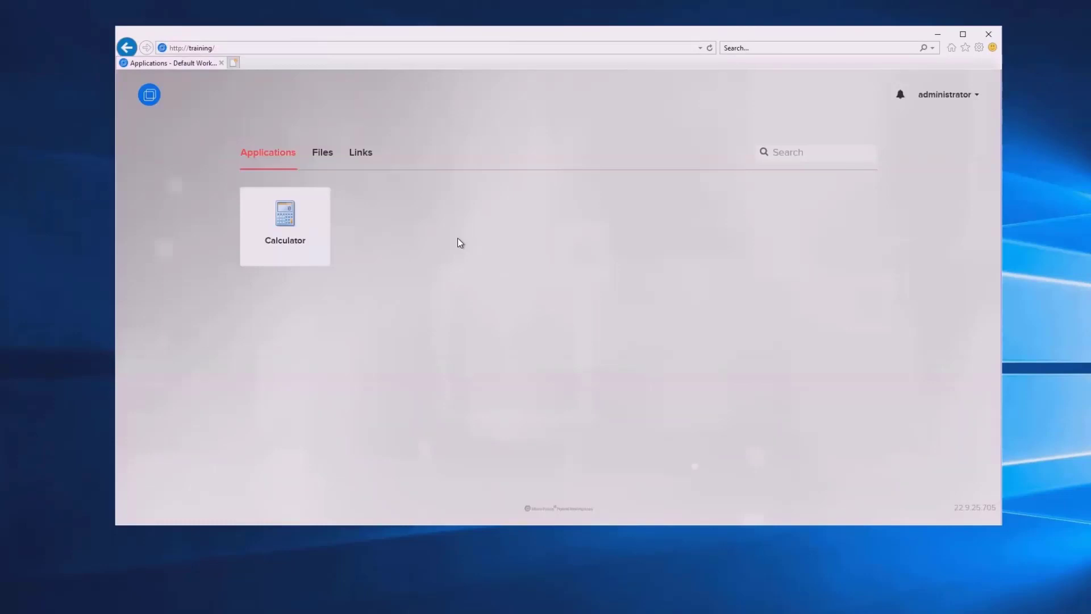
{"action": "right_click", "coordinate": [591, 613]}
{"action": "left_click", "coordinate": [631, 613]}
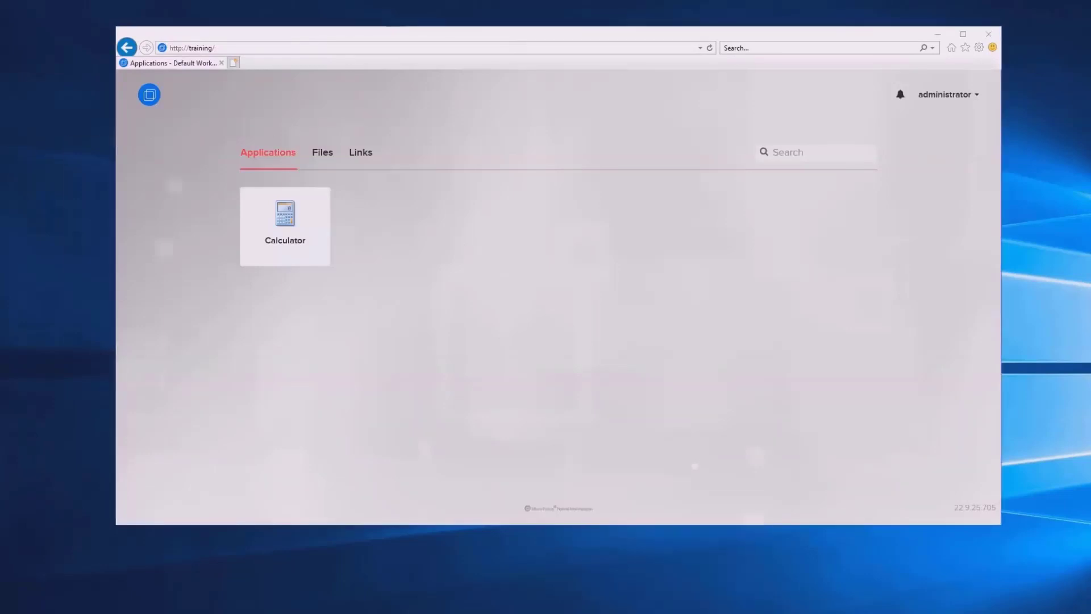
Expand Task Manager to its Details list at java.exe, widening the window and the UAC virtualization column
{"action": "left_click", "coordinate": [82, 328]}
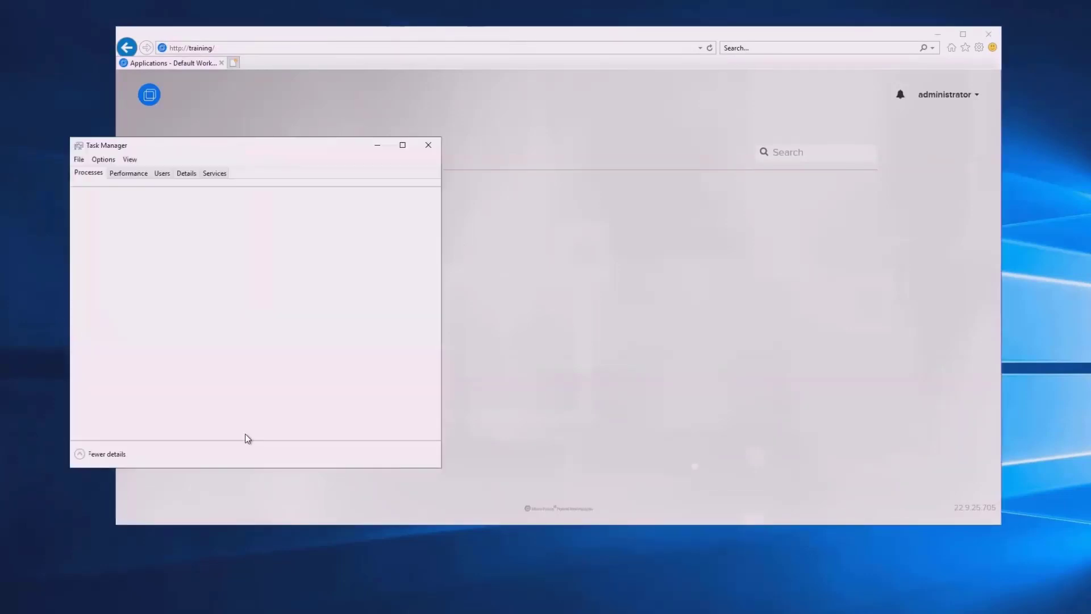
{"action": "left_click", "coordinate": [187, 175]}
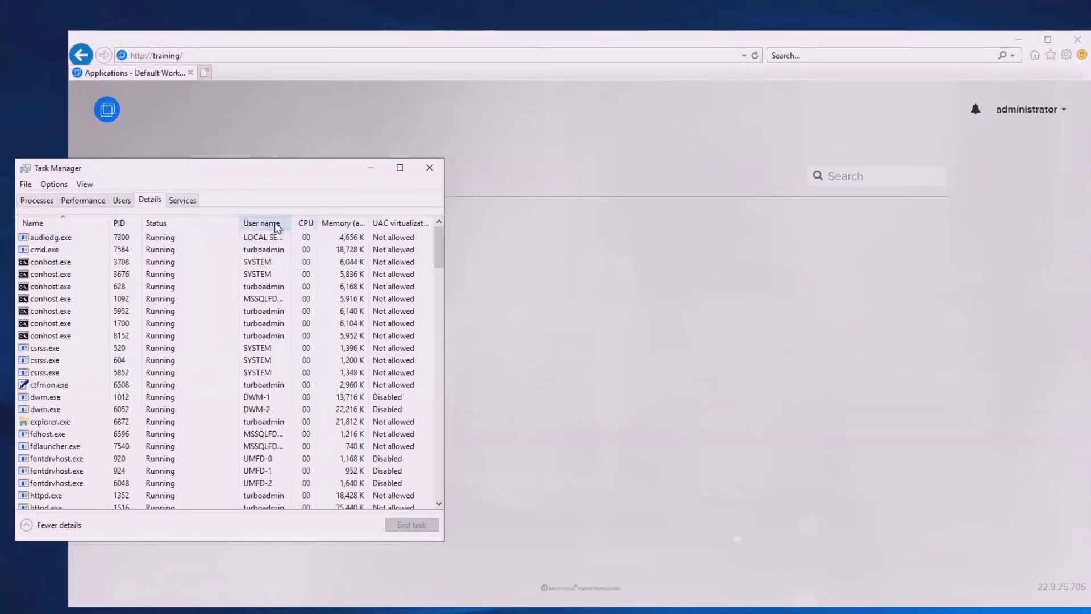
{"action": "left_click", "coordinate": [64, 288]}
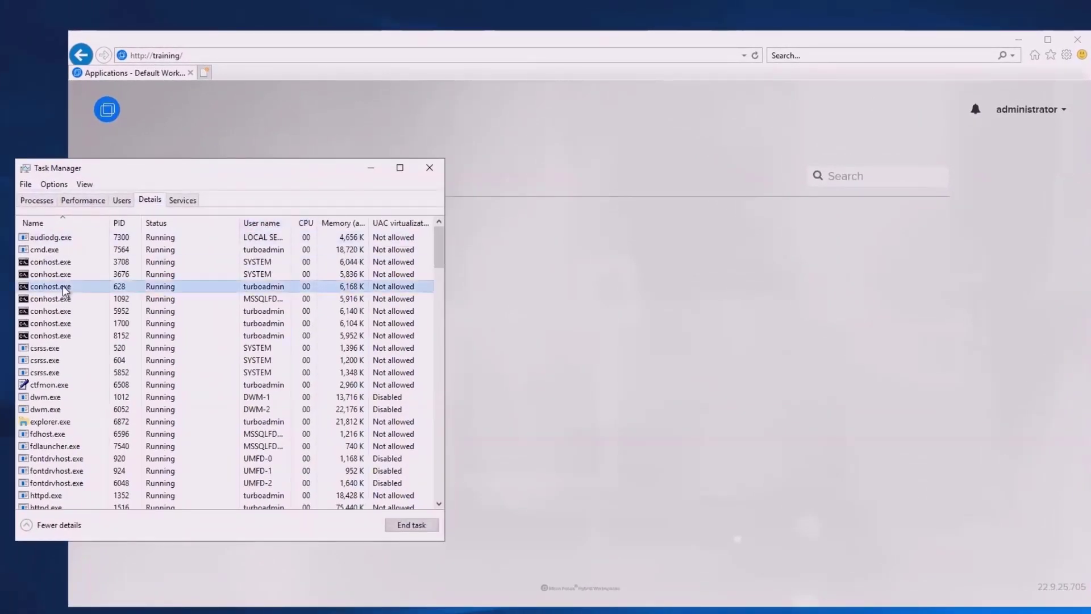
{"action": "key", "text": "j"}
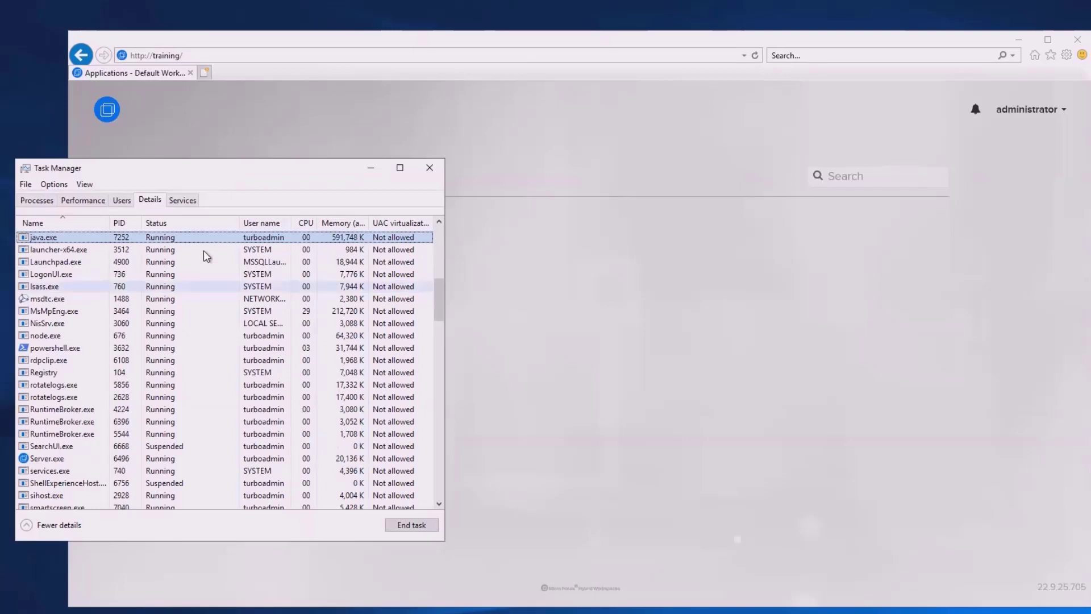
{"action": "scroll", "coordinate": [241, 249], "scroll_direction": "up", "scroll_amount": 1}
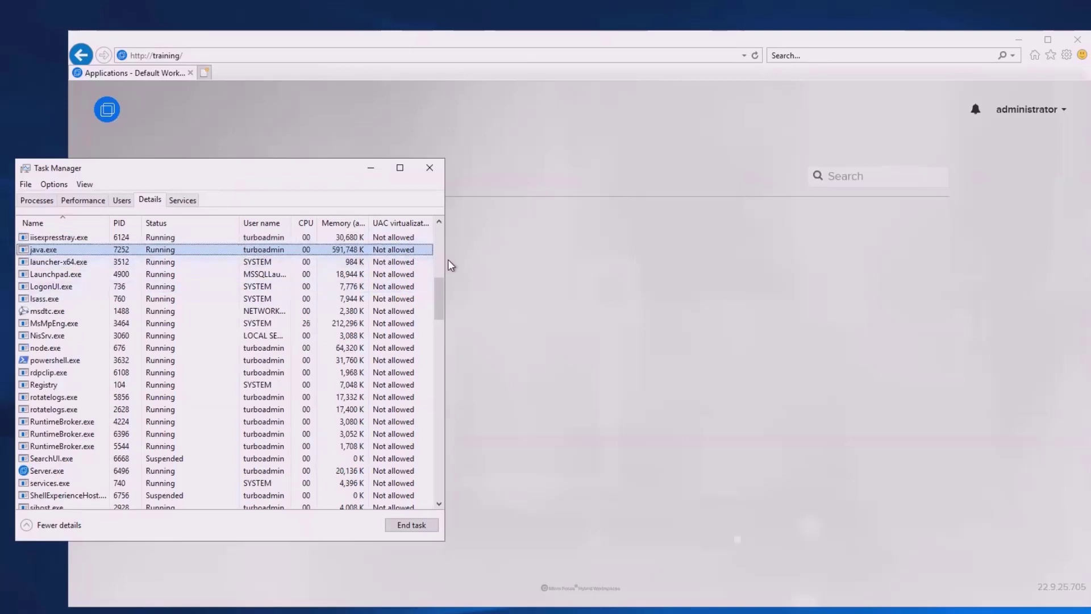
{"action": "left_click_drag", "start_coordinate": [444, 257], "coordinate": [646, 259]}
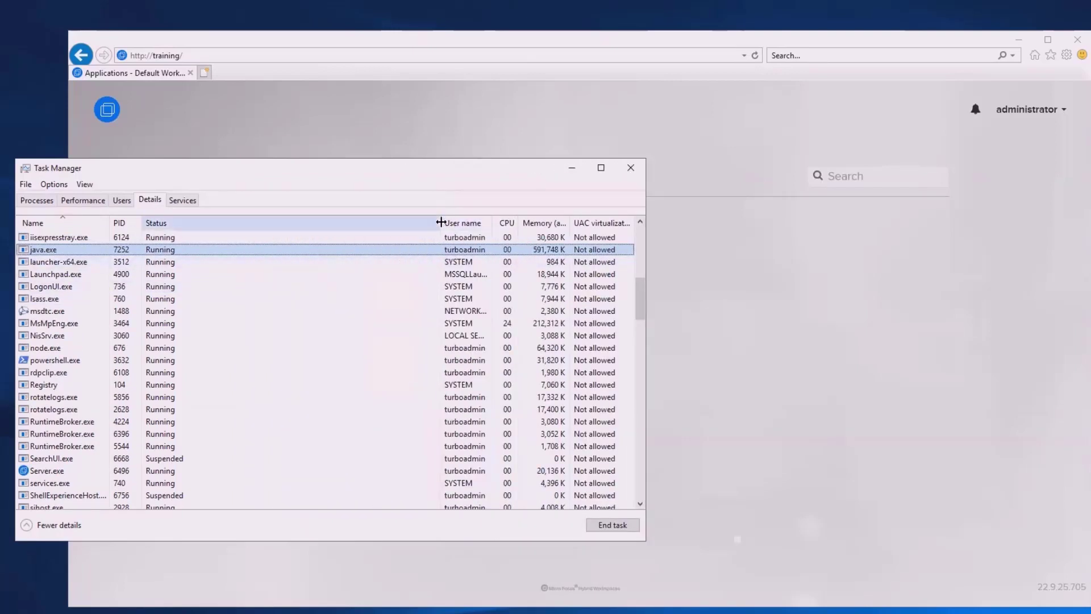
{"action": "left_click_drag", "start_coordinate": [434, 223], "coordinate": [216, 221]}
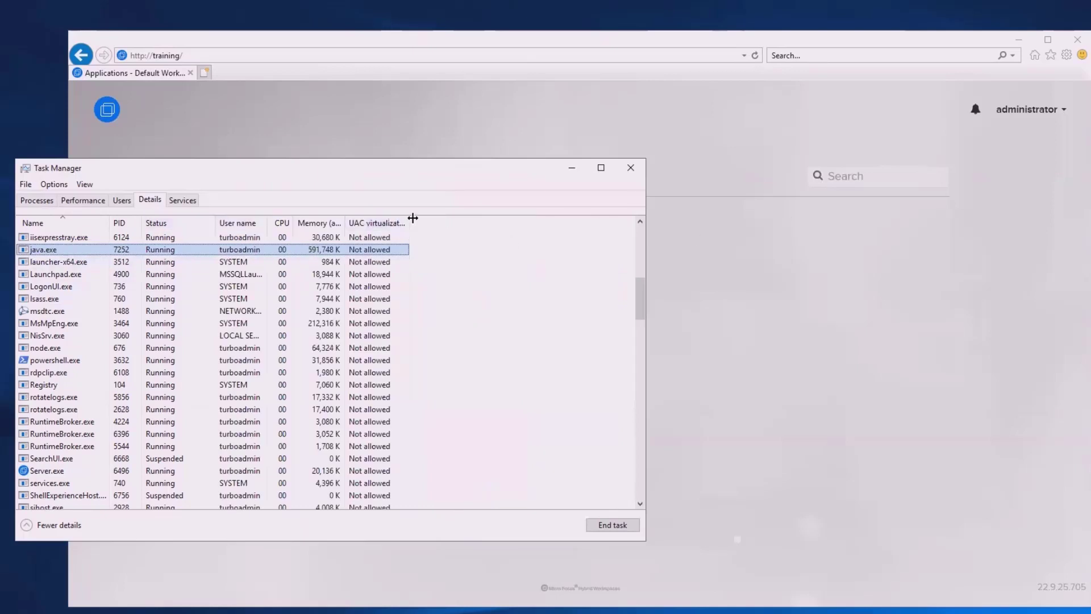
{"action": "left_click_drag", "start_coordinate": [410, 222], "coordinate": [457, 220]}
Open Server Administration from the portal's administrator menu and move Task Manager down to the left
{"action": "left_click", "coordinate": [1039, 117]}
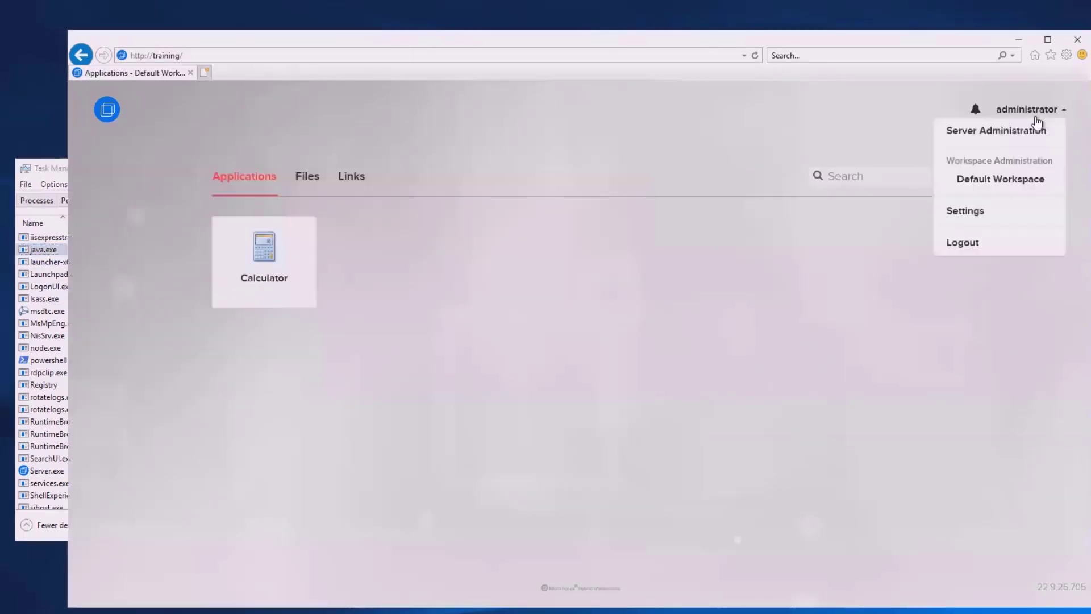
{"action": "left_click", "coordinate": [1007, 136]}
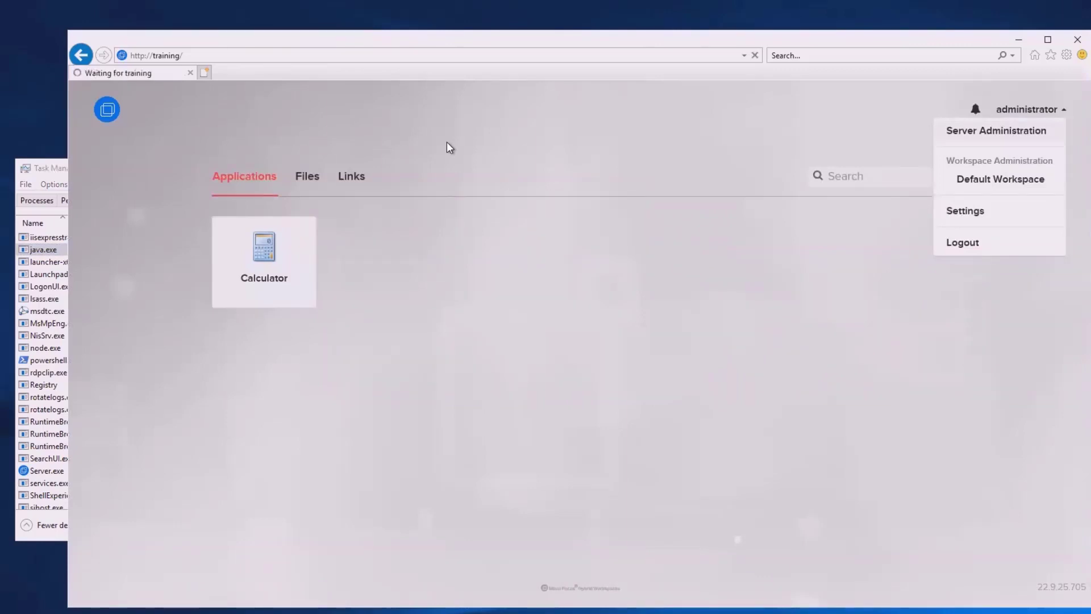
{"action": "left_click", "coordinate": [52, 170]}
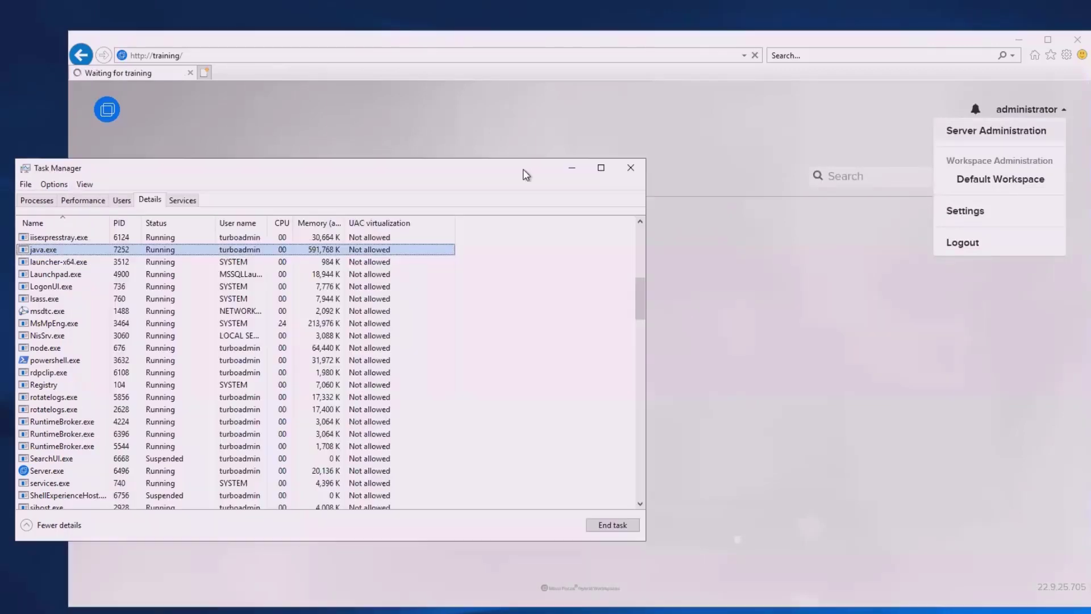
{"action": "left_click_drag", "start_coordinate": [517, 173], "coordinate": [453, 304]}
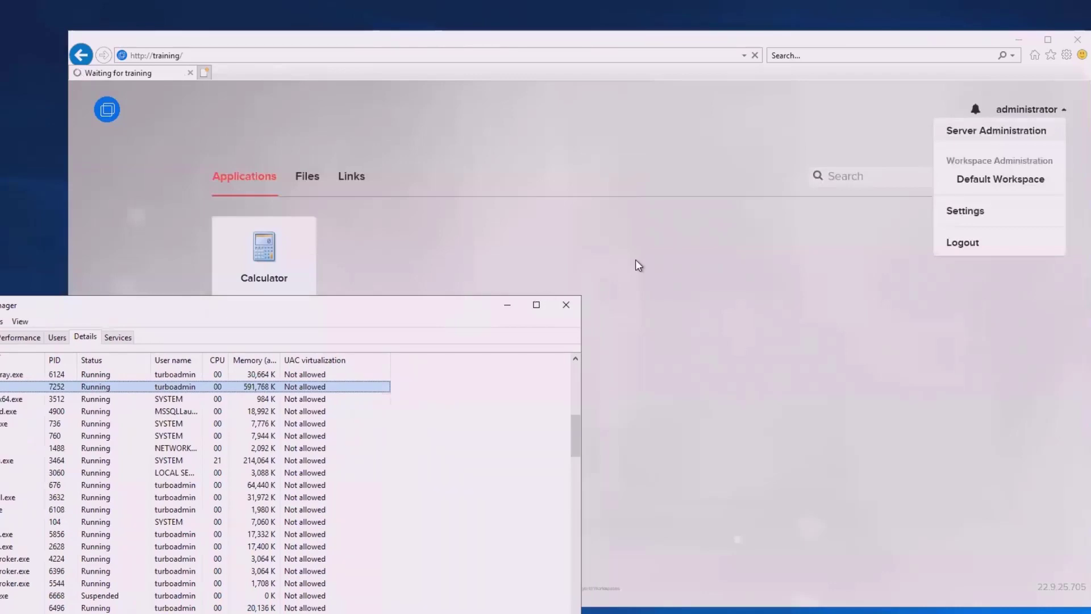
Open Server Administration in a new tab and view the Domain page's list of servers
{"action": "left_click", "coordinate": [949, 136]}
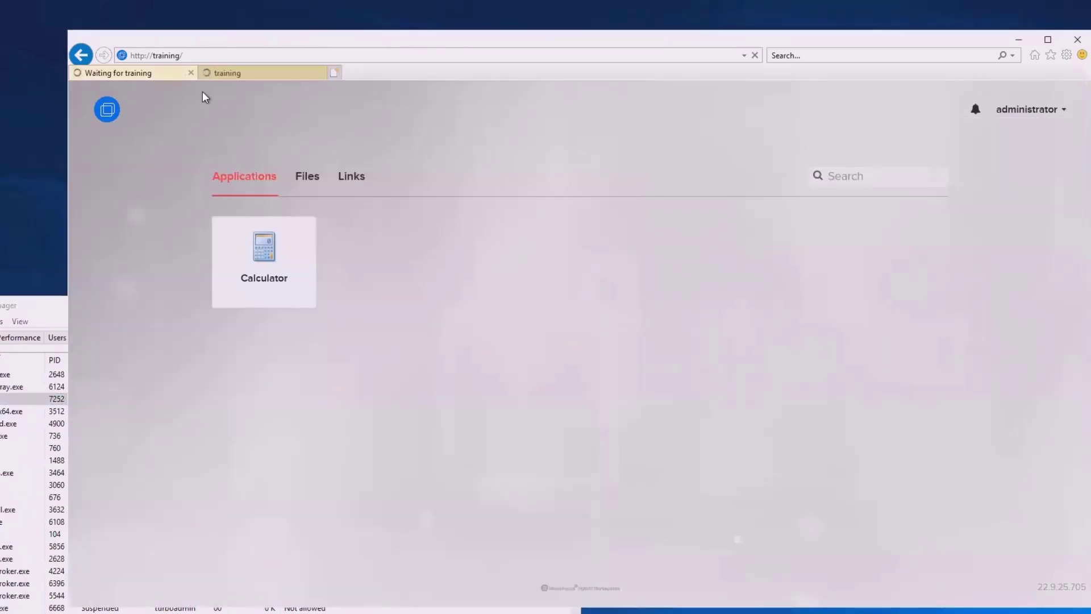
{"action": "left_click", "coordinate": [136, 71]}
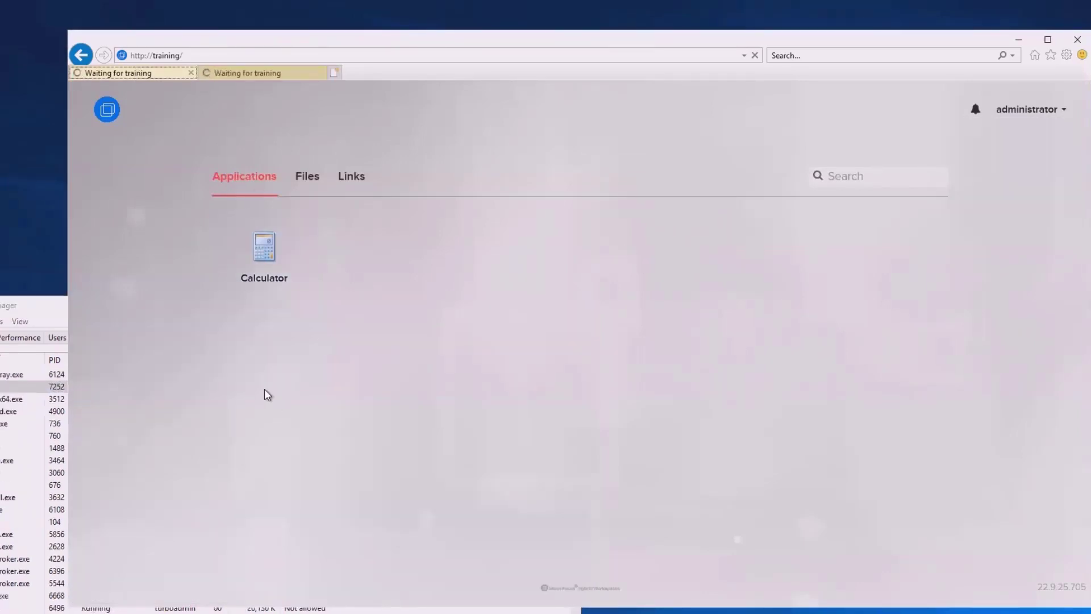
{"action": "left_click", "coordinate": [6, 305]}
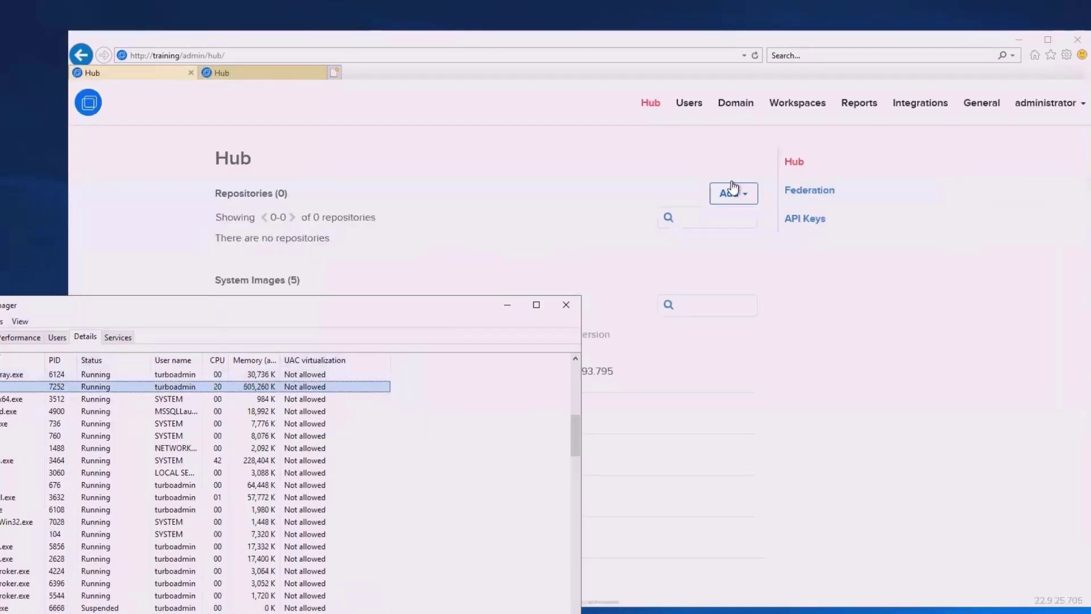
{"action": "left_click", "coordinate": [736, 103]}
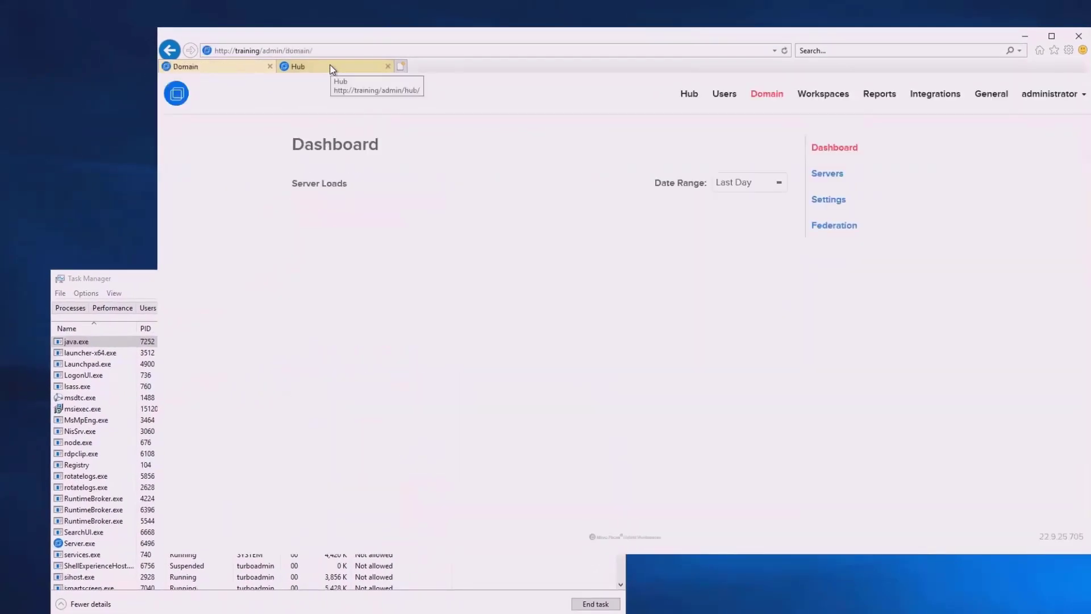
{"action": "left_click", "coordinate": [828, 173]}
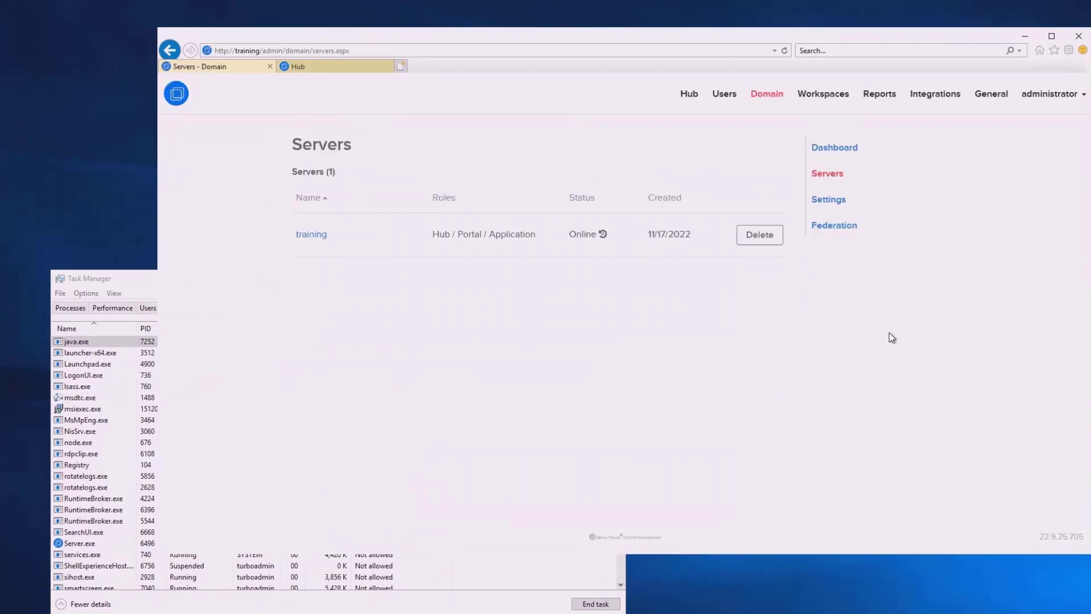
{"action": "mouse_move", "coordinate": [604, 233]}
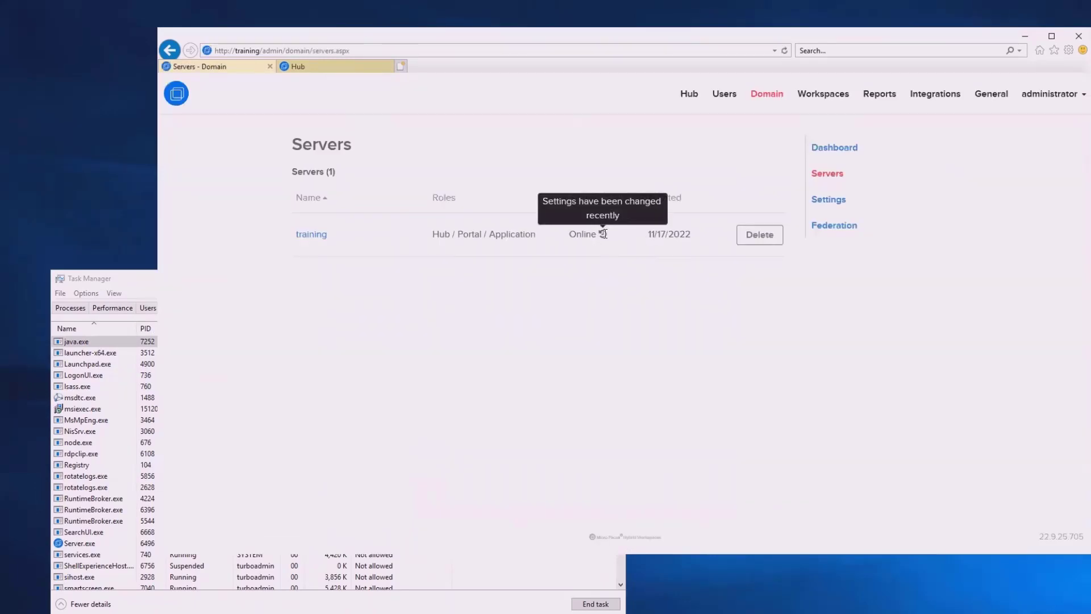
{"action": "left_click", "coordinate": [336, 66]}
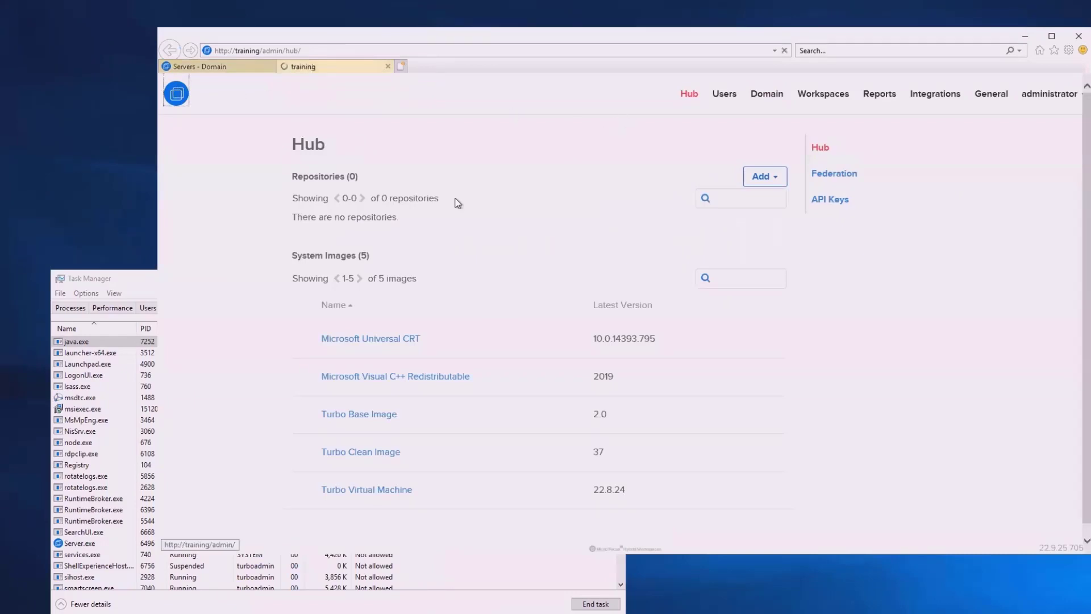
{"action": "left_click", "coordinate": [260, 50]}
{"action": "left_click_drag", "start_coordinate": [262, 50], "coordinate": [345, 51]}
{"action": "key", "text": "BackSpace"}
{"action": "key", "text": "Return"}
Launch Calculator, read the Broker-service-not-found error details, close its tab, and select java.exe 15304 in Task Manager
{"action": "left_click", "coordinate": [358, 222]}
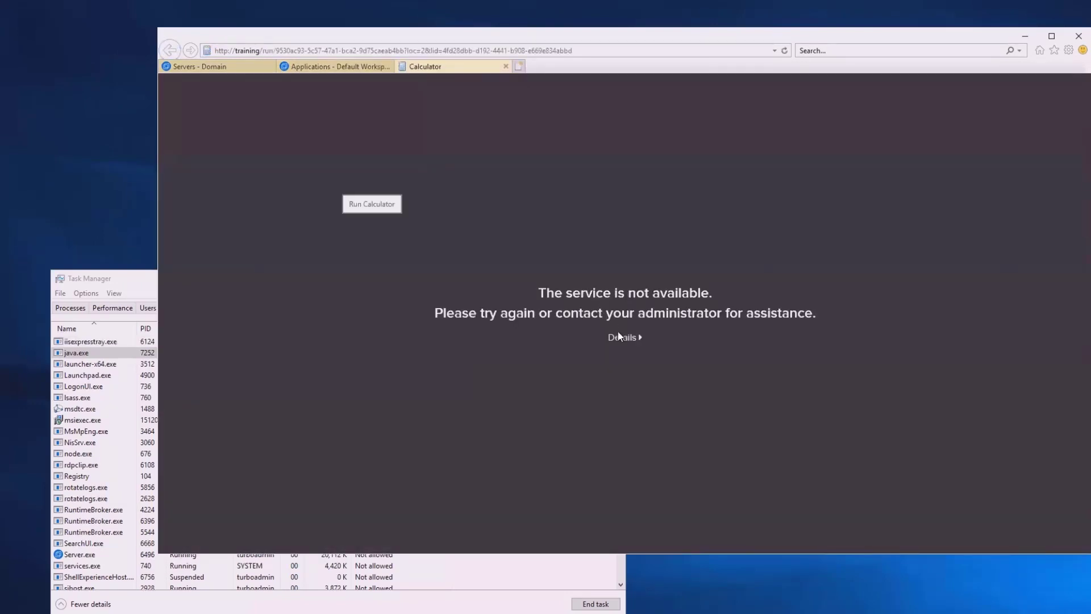
{"action": "left_click", "coordinate": [623, 339]}
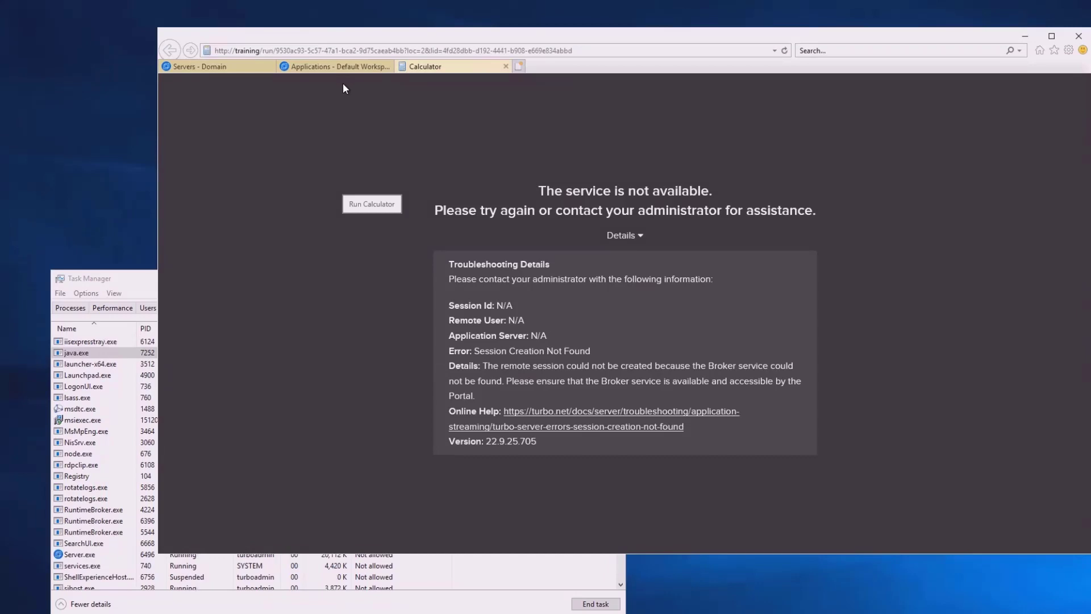
{"action": "left_click", "coordinate": [504, 66]}
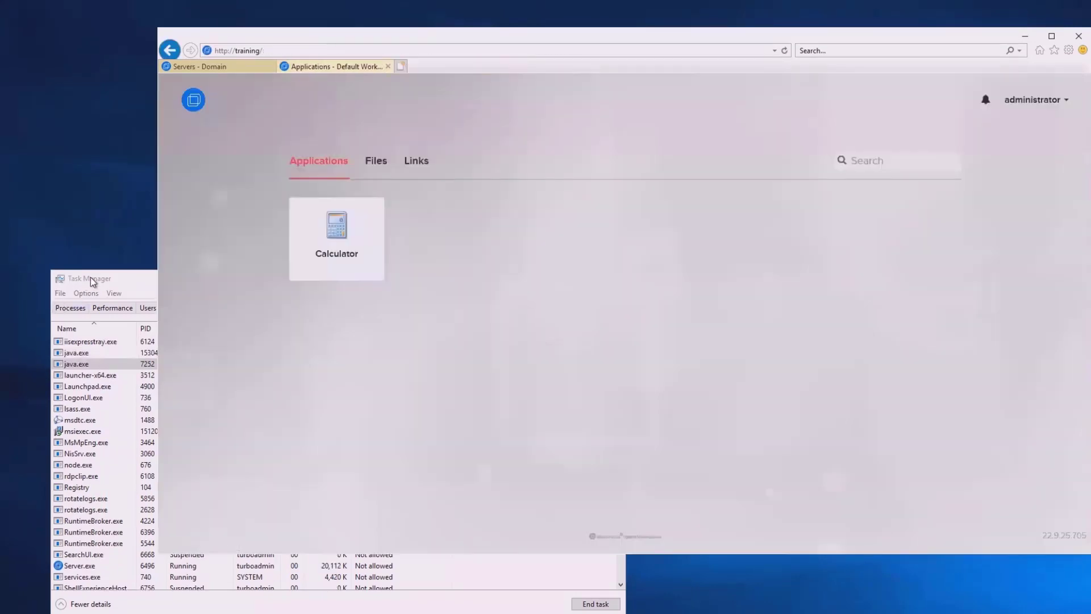
{"action": "left_click", "coordinate": [90, 278]}
{"action": "left_click", "coordinate": [129, 353]}
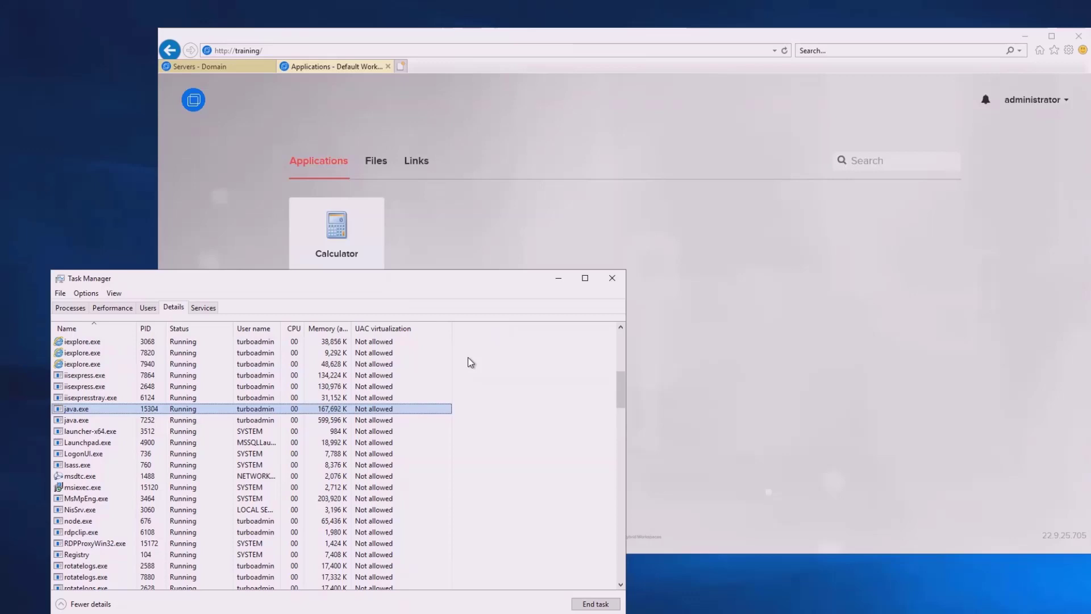
Reload the portal, launch Calculator in the cloud, view the licensing error details, and close the tab
{"action": "left_click", "coordinate": [700, 366]}
{"action": "left_click", "coordinate": [295, 226]}
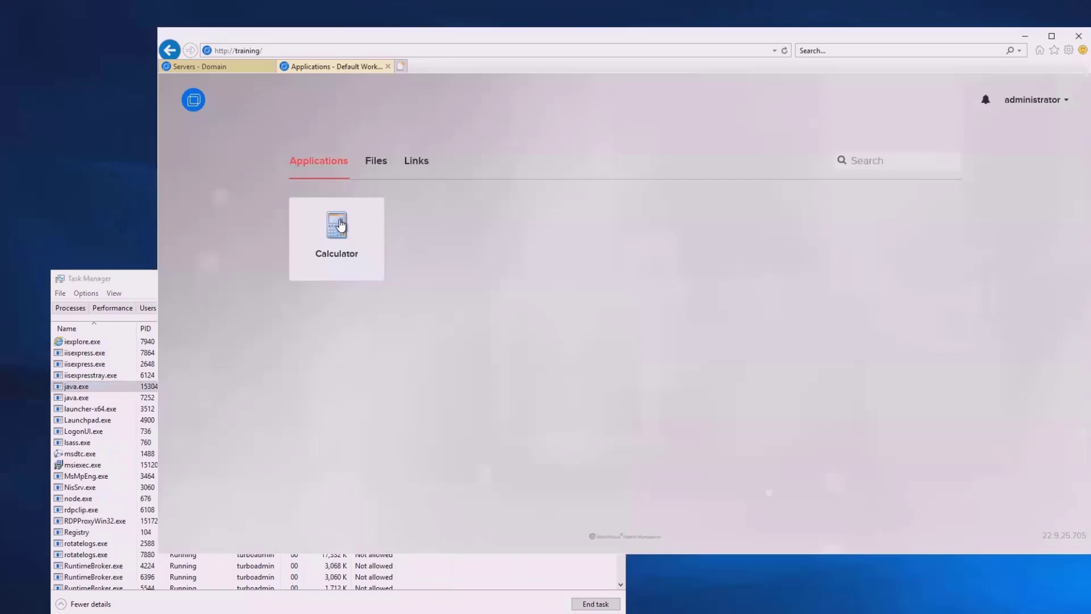
{"action": "left_click", "coordinate": [340, 225]}
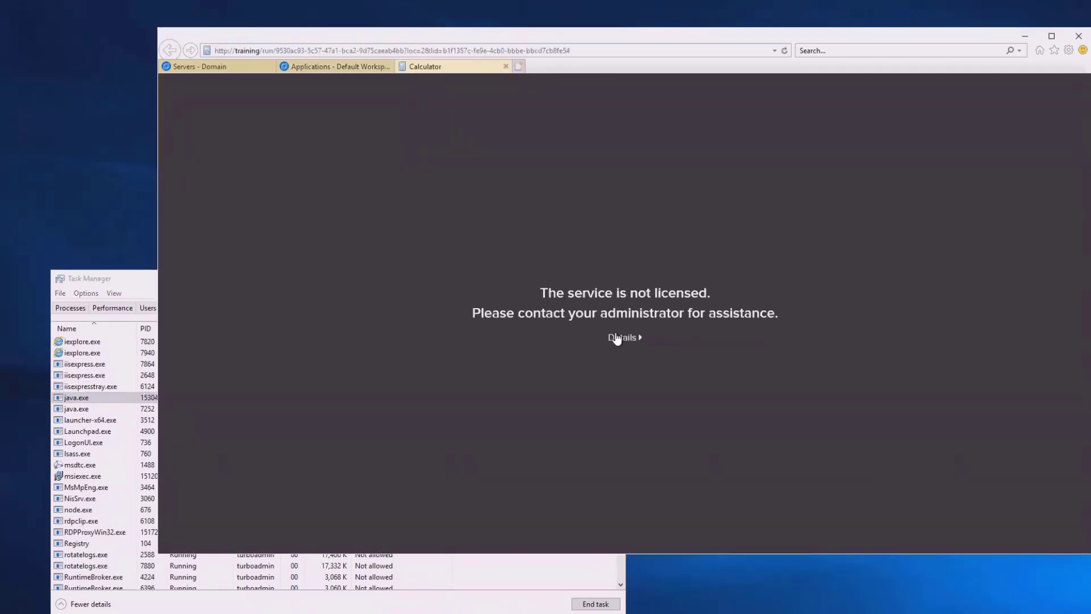
{"action": "left_click", "coordinate": [617, 338]}
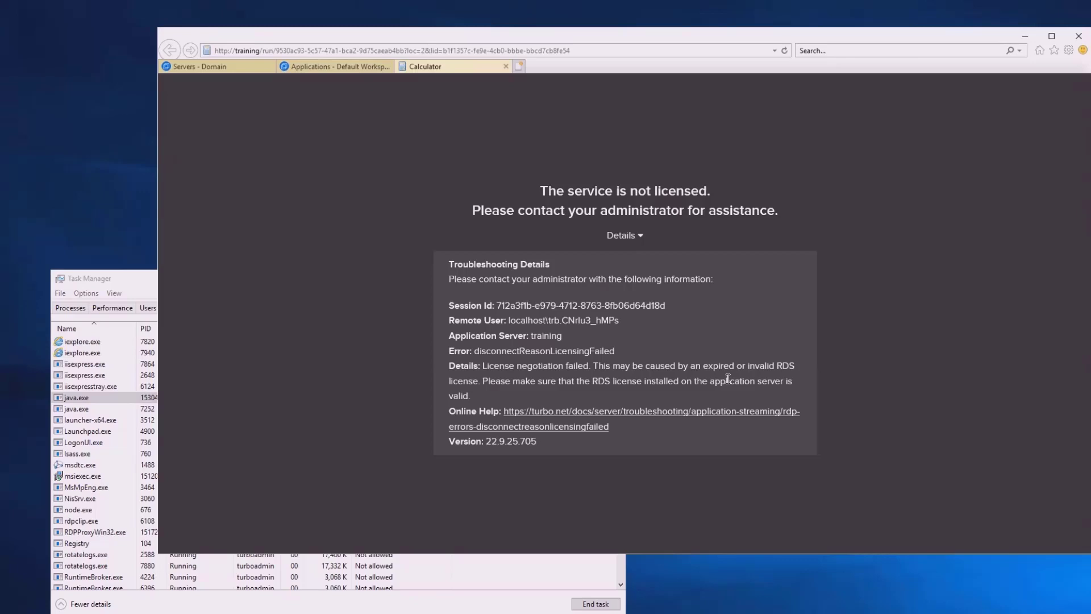
{"action": "left_click", "coordinate": [507, 67]}
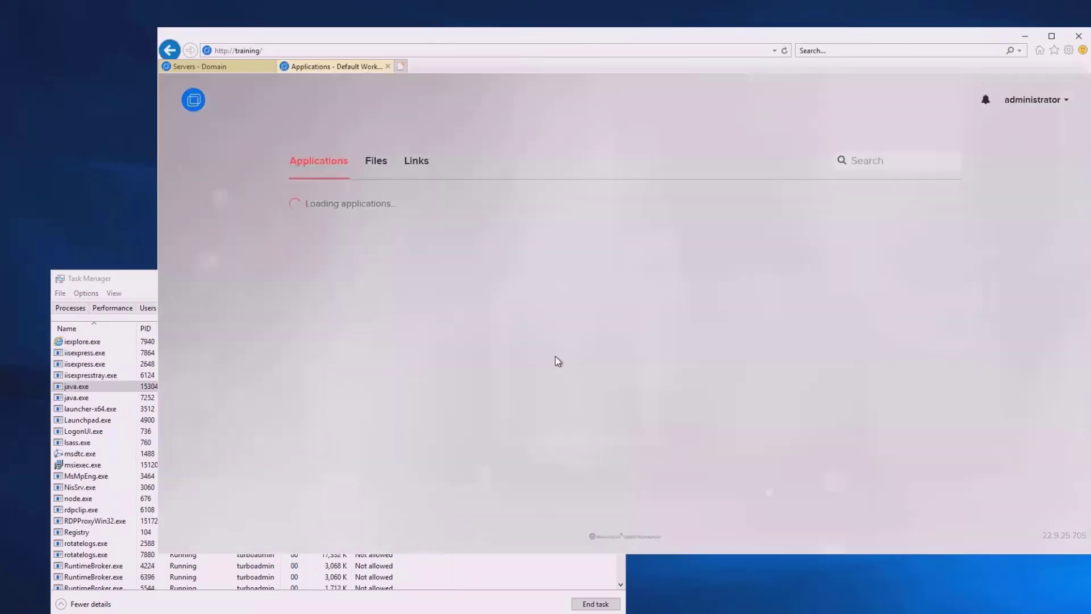
Relaunch Calculator via Run in Cloud (HTML5), read the licence failure explanation, then close the error tab
{"action": "left_click", "coordinate": [323, 241]}
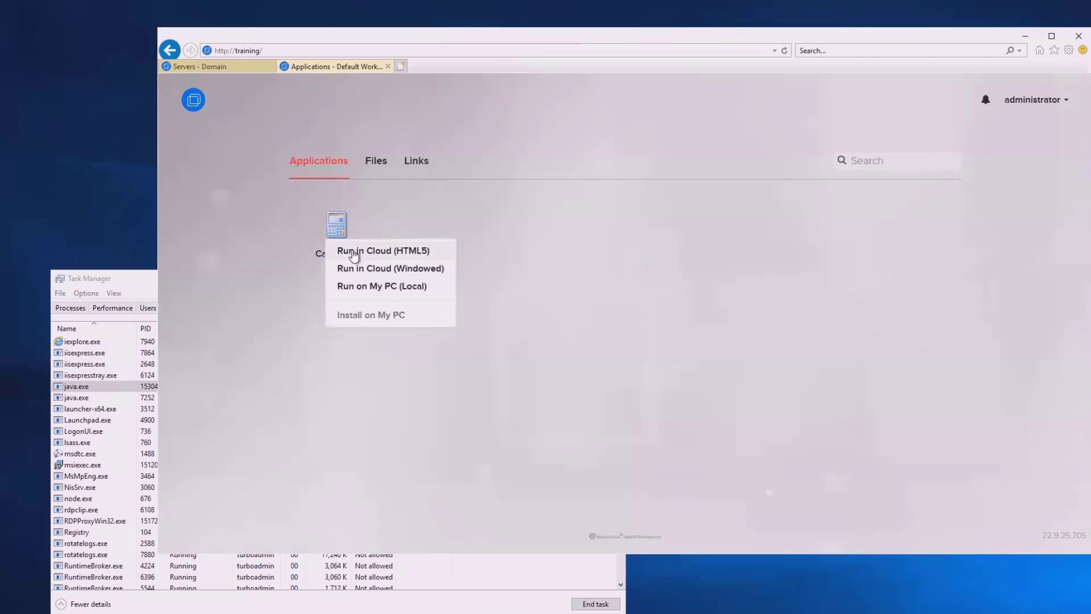
{"action": "left_click", "coordinate": [352, 252]}
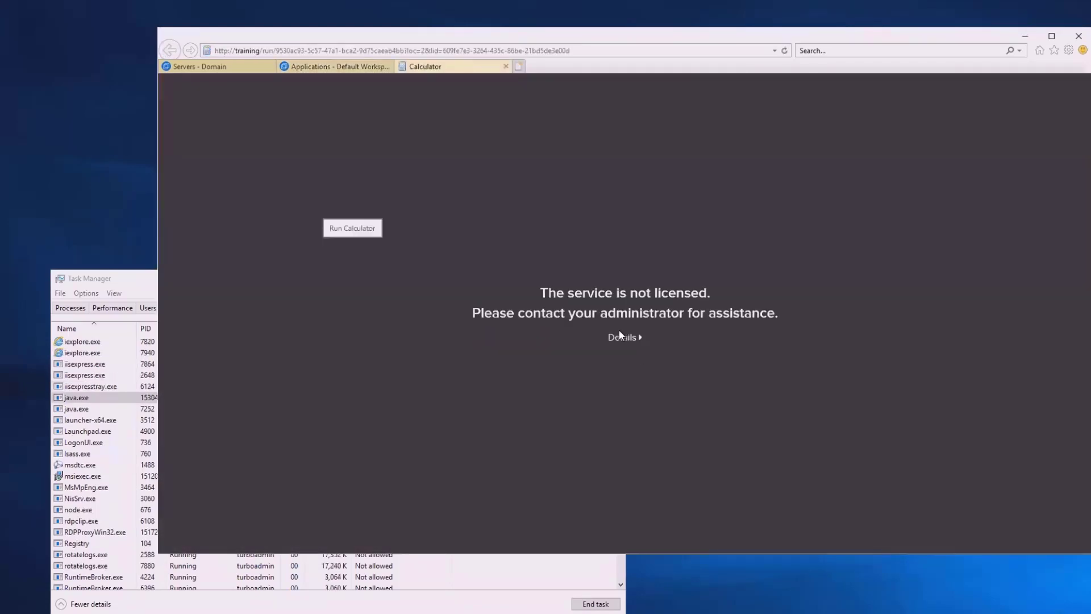
{"action": "left_click", "coordinate": [623, 339]}
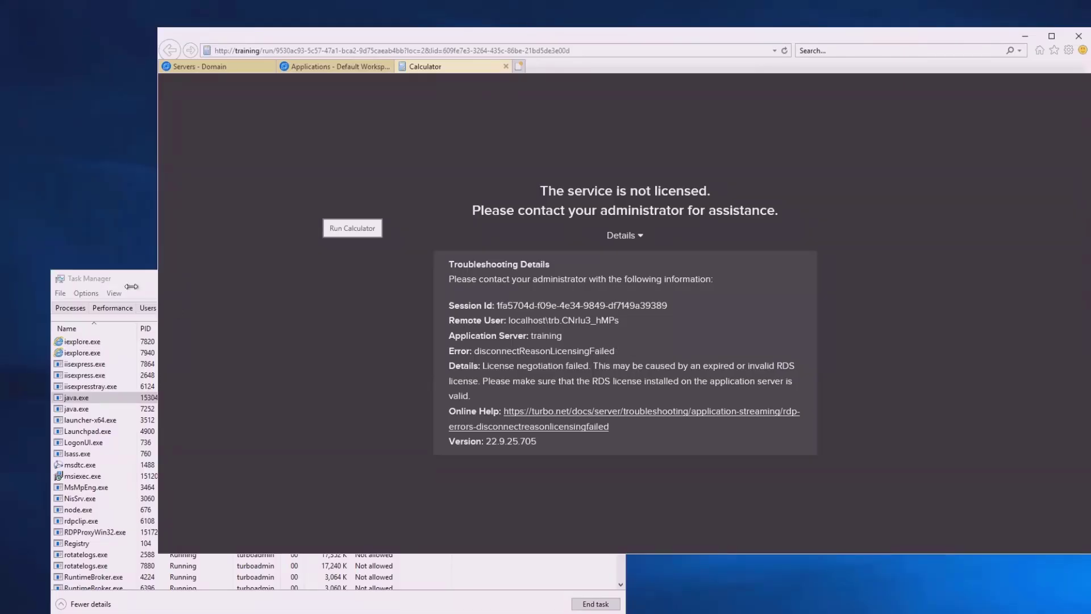
{"action": "left_click", "coordinate": [120, 283]}
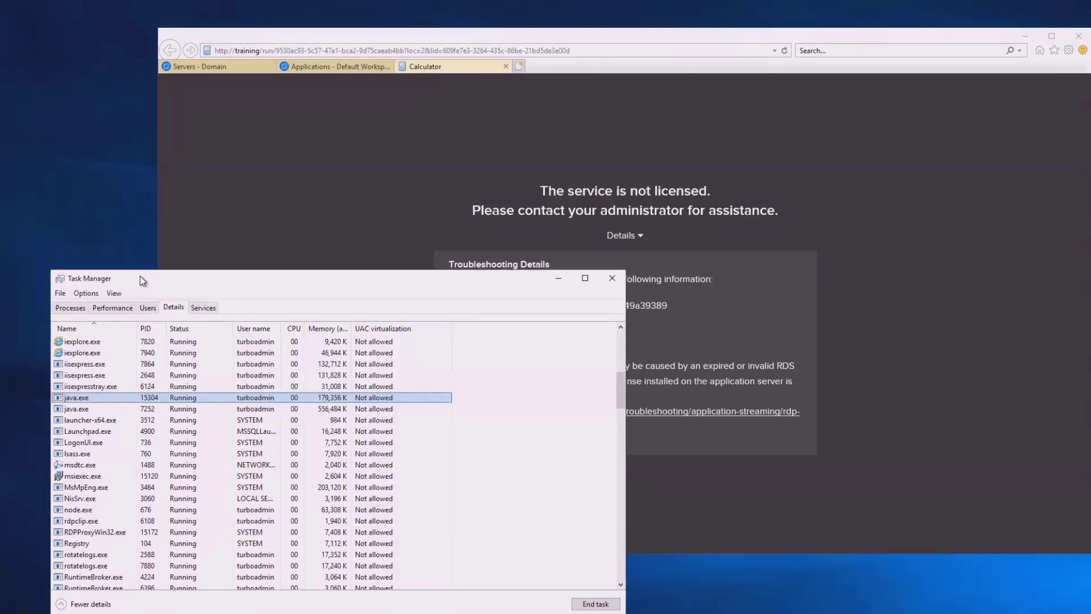
{"action": "left_click_drag", "start_coordinate": [140, 275], "coordinate": [108, 297]}
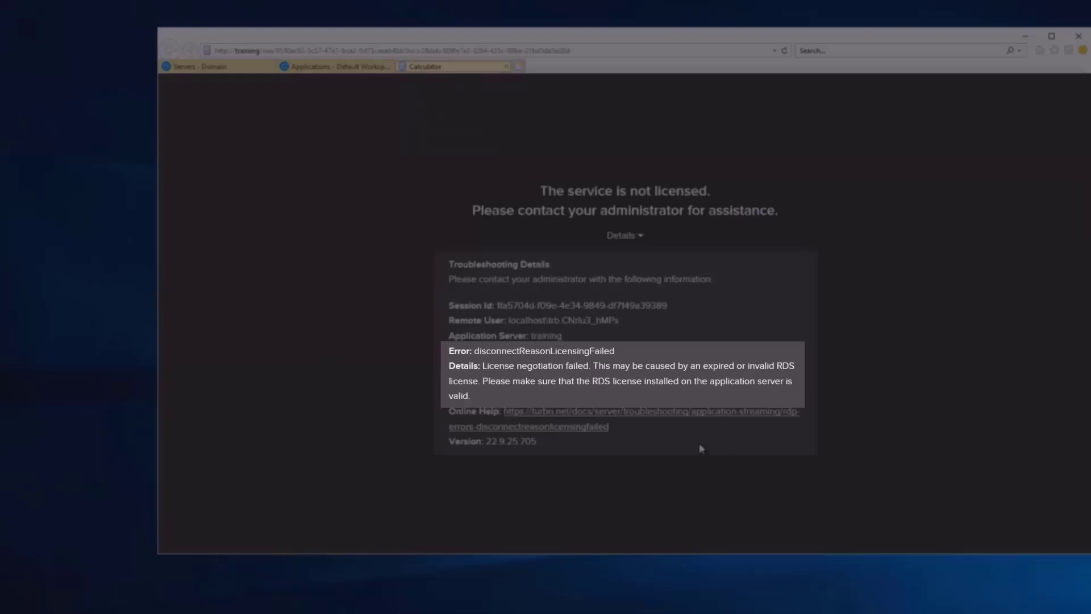
{"action": "left_click_drag", "start_coordinate": [481, 367], "coordinate": [597, 400]}
{"action": "left_click", "coordinate": [597, 400]}
{"action": "left_click", "coordinate": [506, 67]}
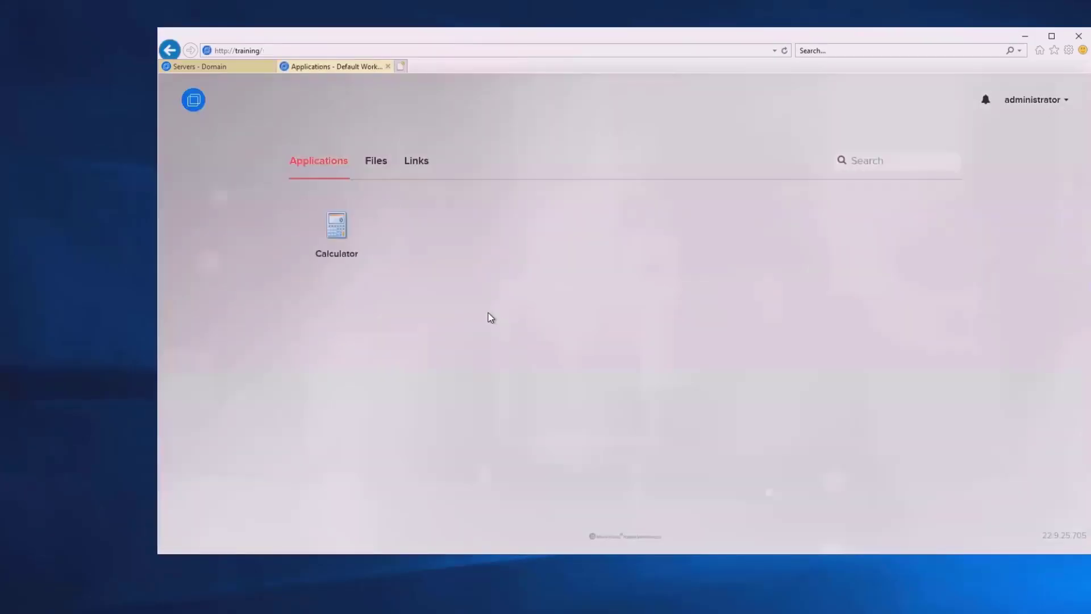
Run Calculator in the cloud from its tile menu and check the error details before closing the tab
{"action": "left_click", "coordinate": [338, 232]}
{"action": "left_click", "coordinate": [458, 276]}
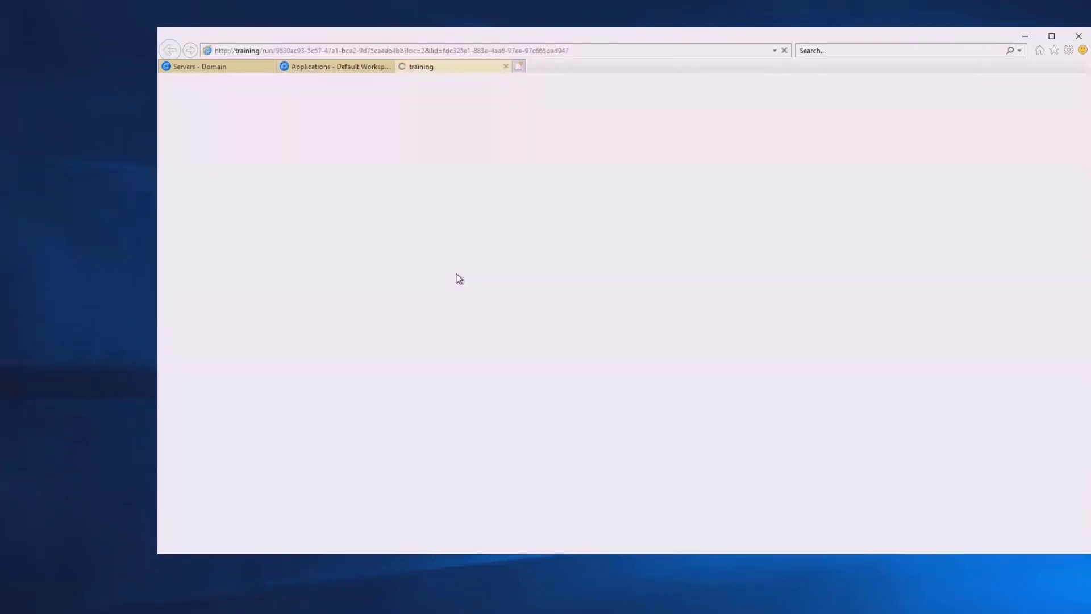
{"action": "left_click", "coordinate": [626, 341]}
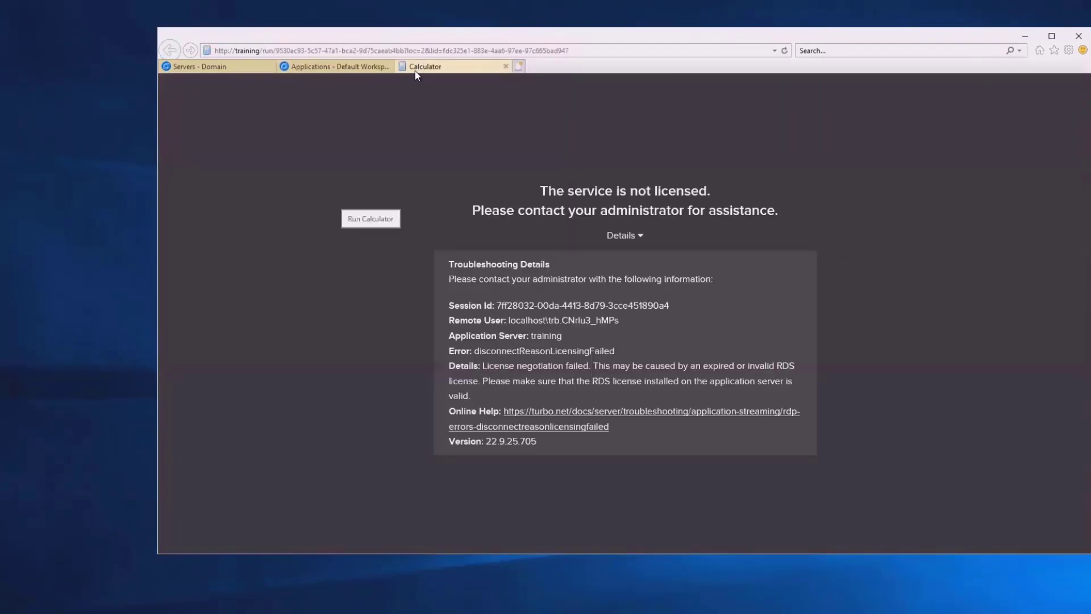
{"action": "left_click", "coordinate": [506, 66]}
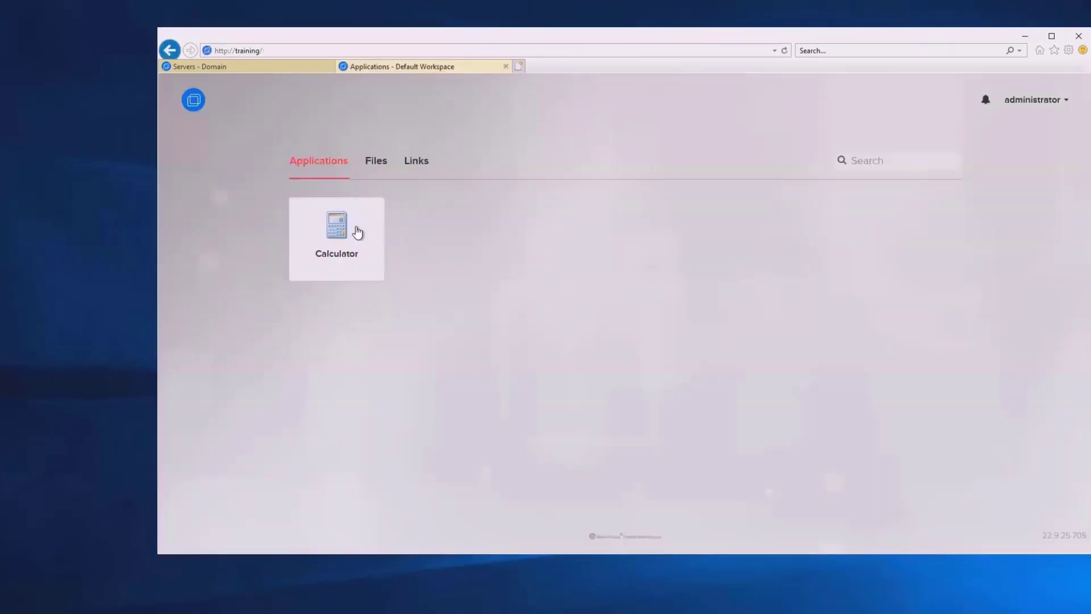
Launch Calculator again, allow the launcher program, then close the Calculator tab and refresh the portal
{"action": "left_click", "coordinate": [353, 231]}
{"action": "left_click", "coordinate": [370, 281]}
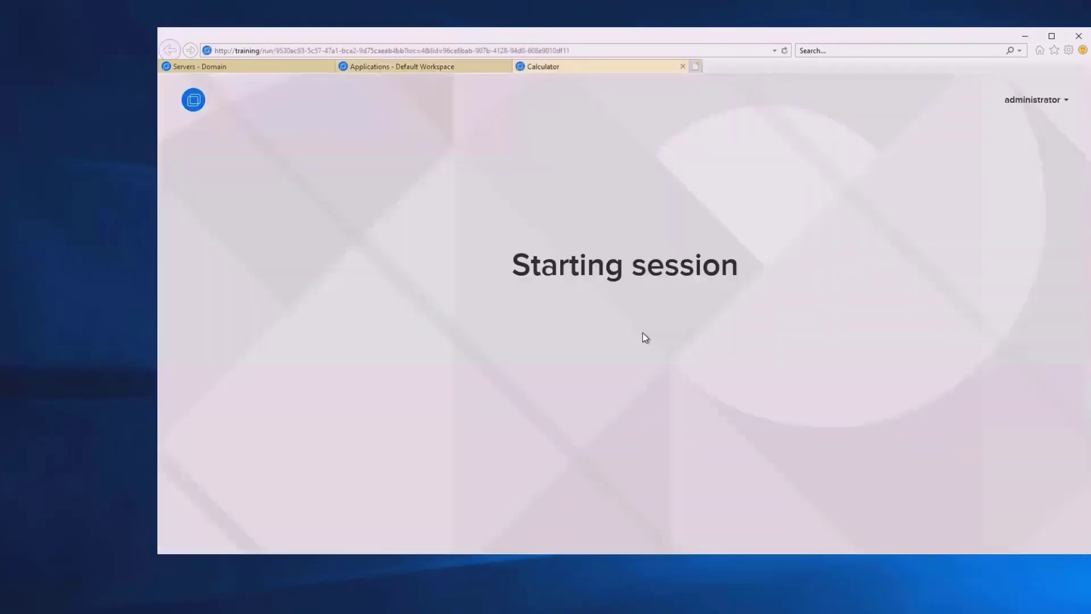
{"action": "left_click", "coordinate": [700, 392]}
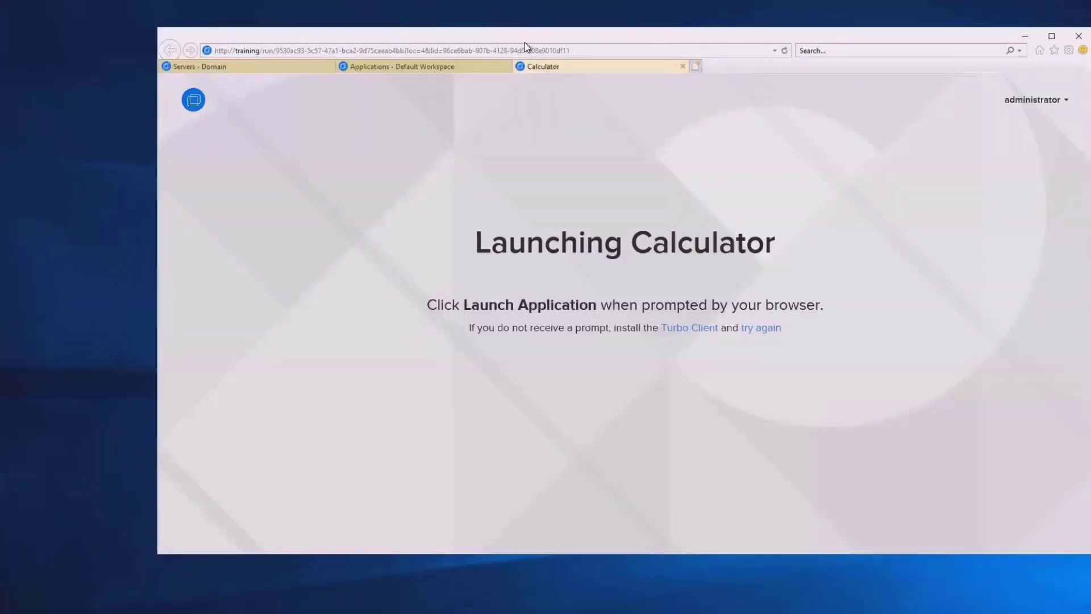
{"action": "left_click_drag", "start_coordinate": [539, 49], "coordinate": [507, 63]}
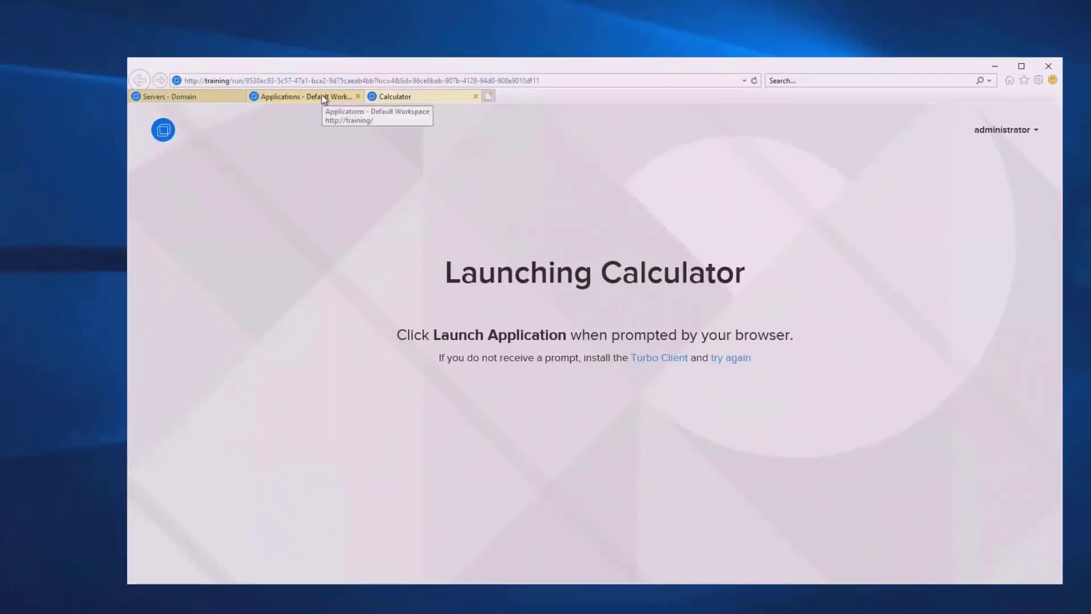
{"action": "left_click", "coordinate": [350, 96]}
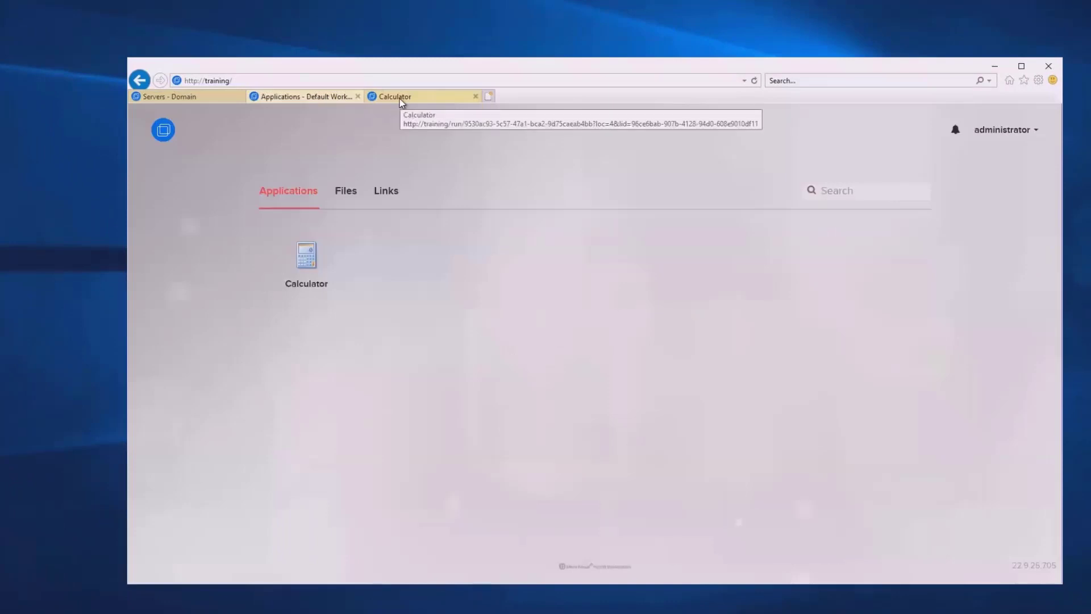
{"action": "left_click", "coordinate": [400, 97]}
{"action": "left_click", "coordinate": [317, 98]}
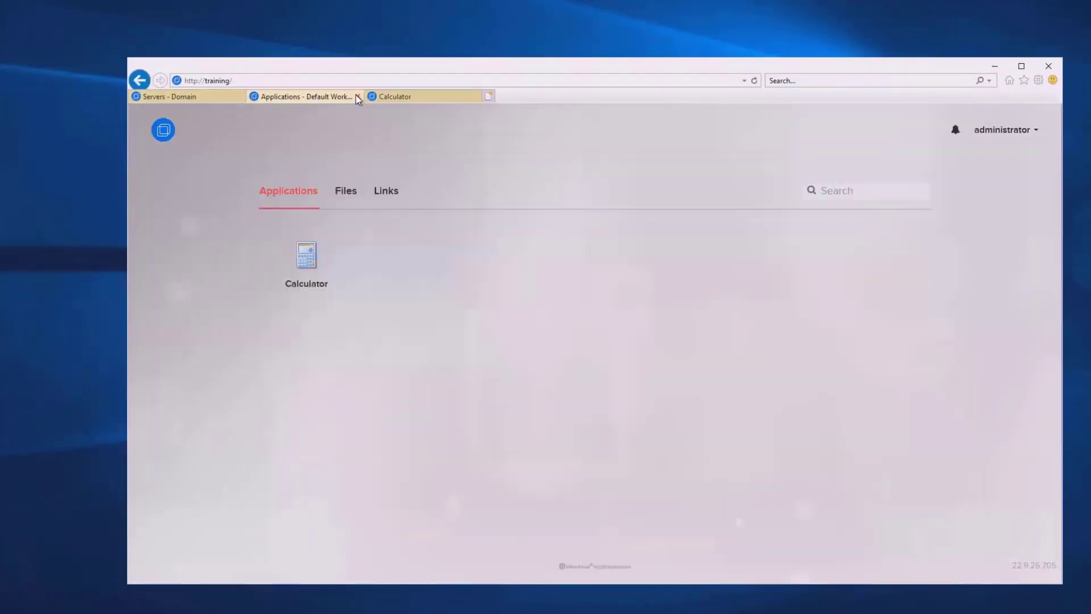
{"action": "left_click", "coordinate": [414, 97]}
{"action": "left_click", "coordinate": [477, 96]}
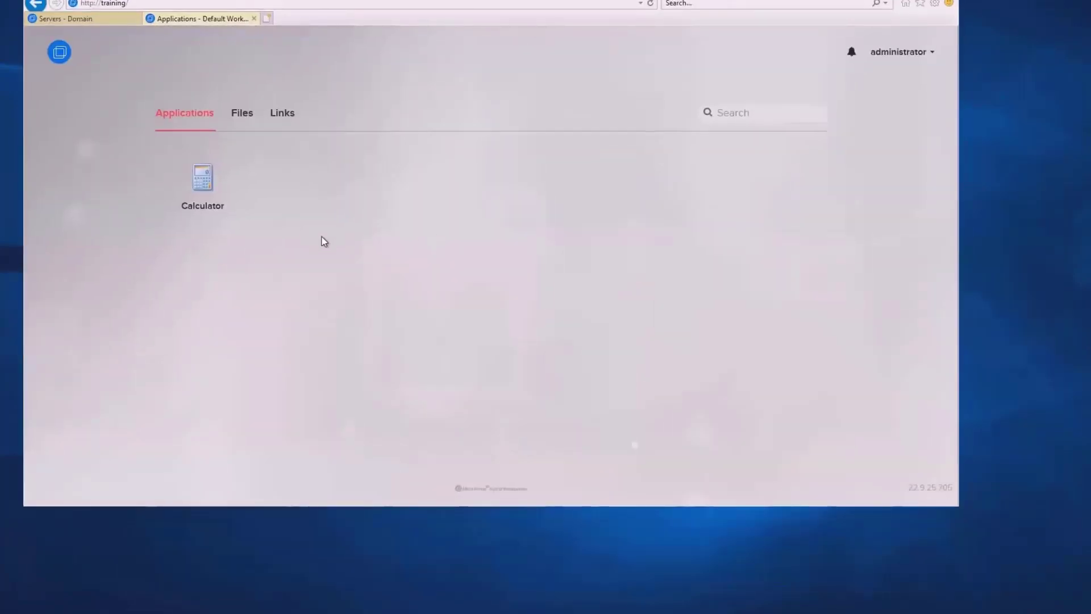
{"action": "key", "text": "F5"}
Run Calculator in Cloud (HTML5) once more, view the licensing error, close it, and minimise Internet Explorer
{"action": "left_click", "coordinate": [216, 195]}
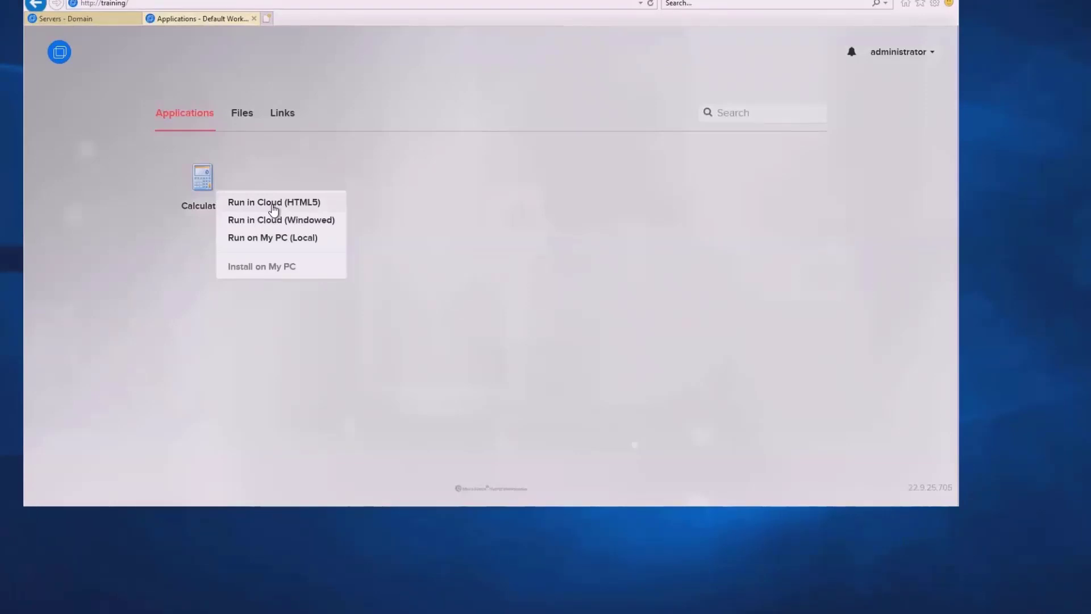
{"action": "left_click", "coordinate": [274, 206]}
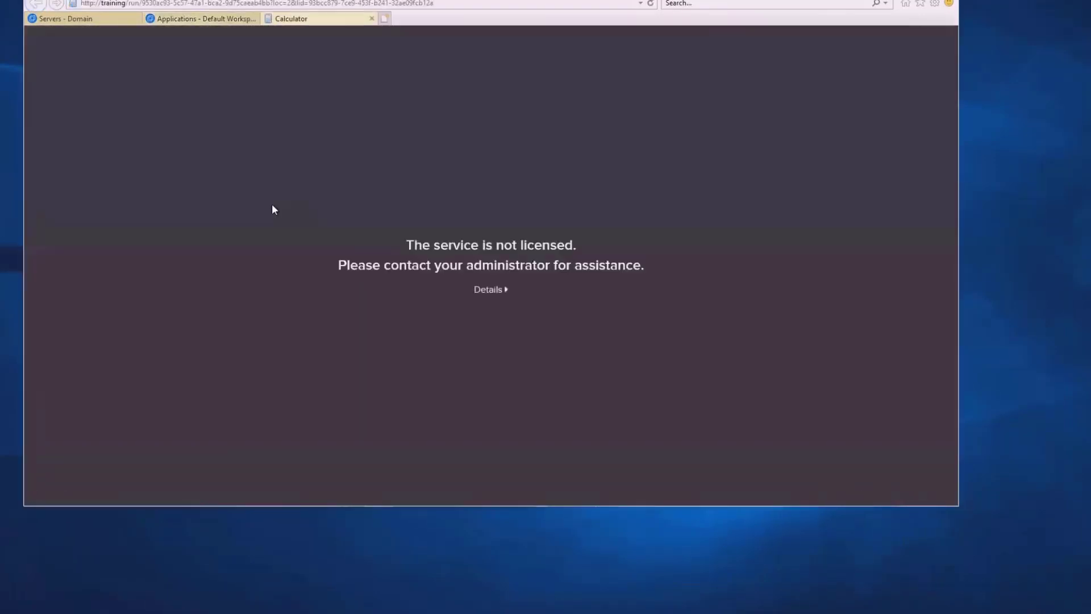
{"action": "left_click", "coordinate": [489, 289]}
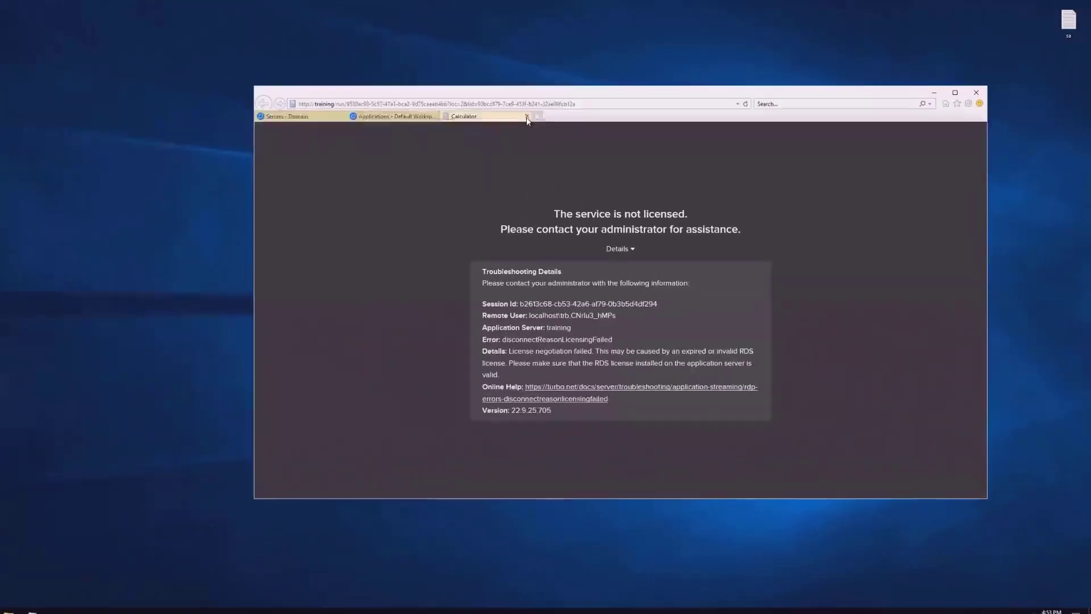
{"action": "left_click", "coordinate": [372, 18]}
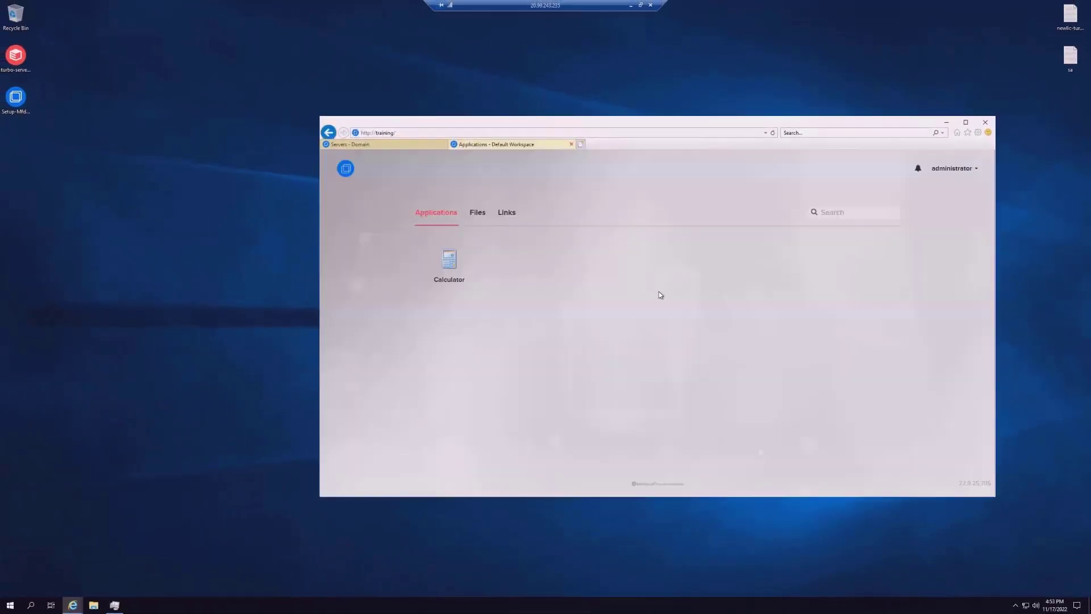
{"action": "left_click", "coordinate": [948, 122]}
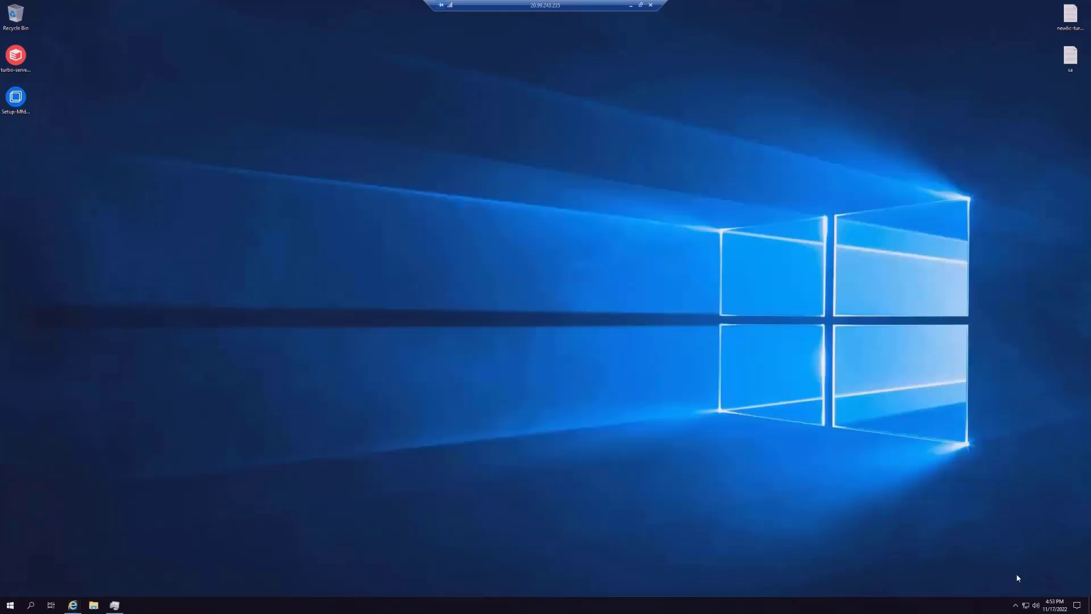
{"action": "left_click", "coordinate": [1077, 605]}
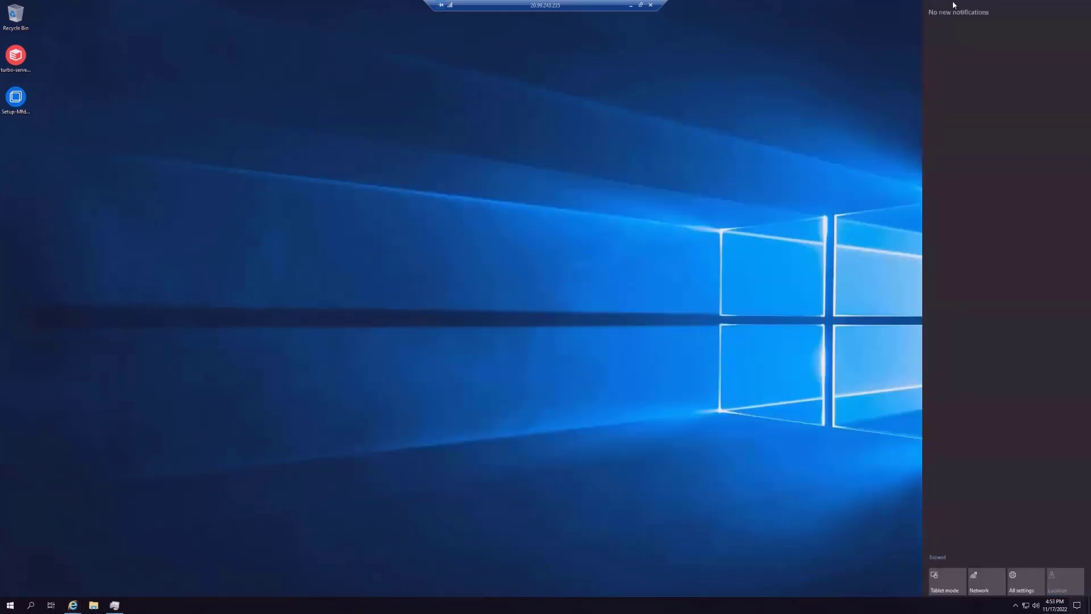
{"action": "left_click", "coordinate": [719, 206]}
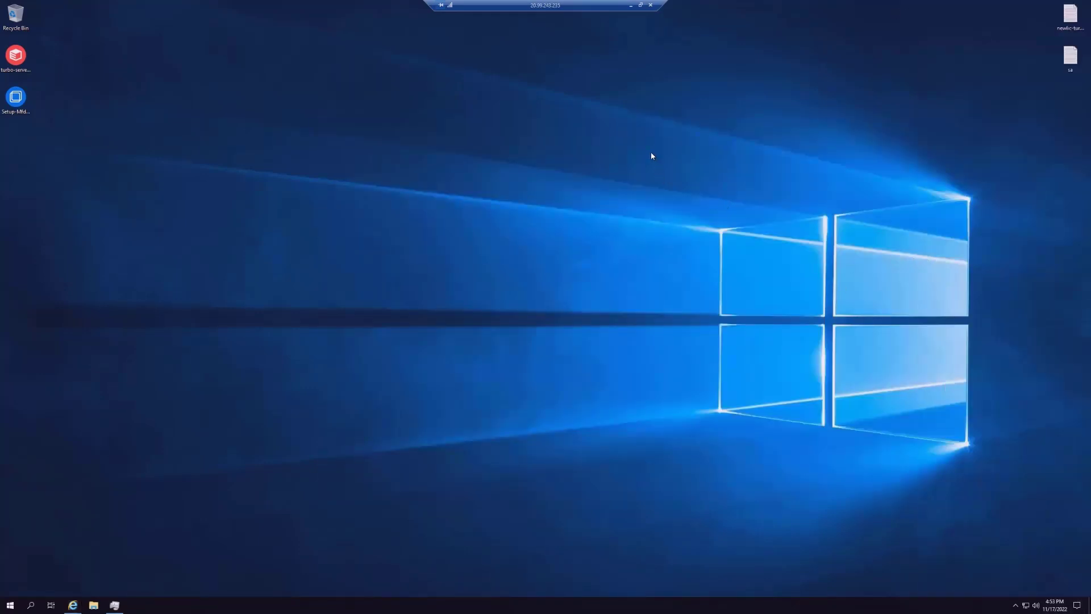